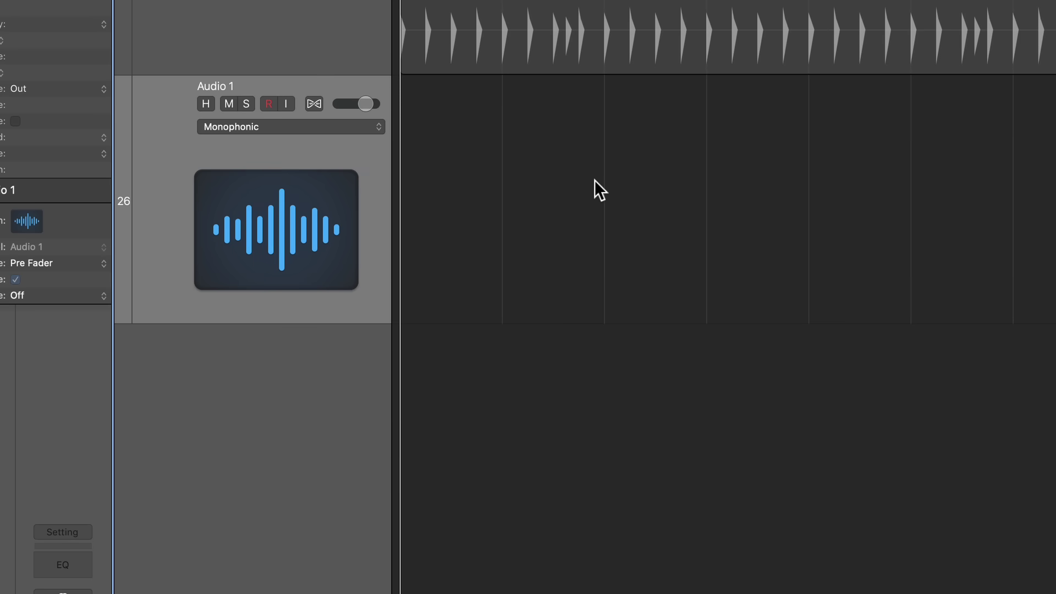
Delete the empty Audio 1 track and zoom out to show bars 1–12.
left_click(346, 125)
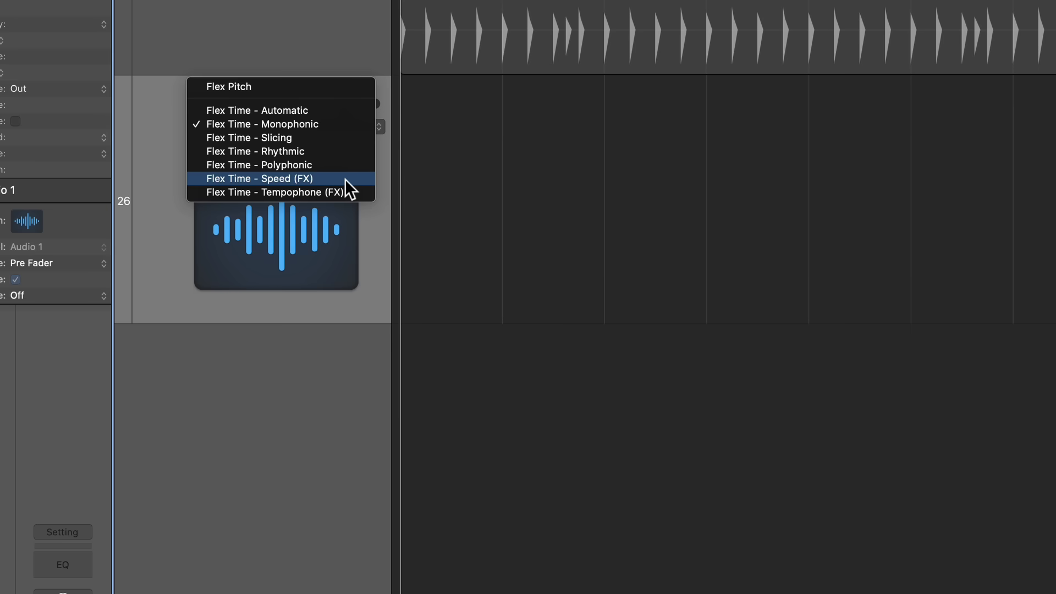
left_click(338, 289)
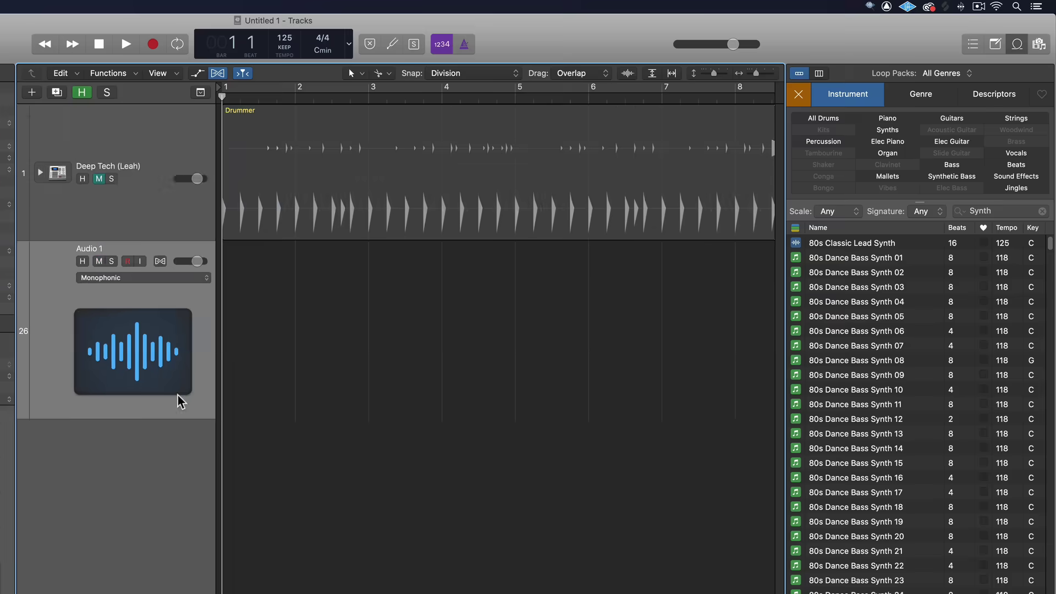
key("super+BackSpace")
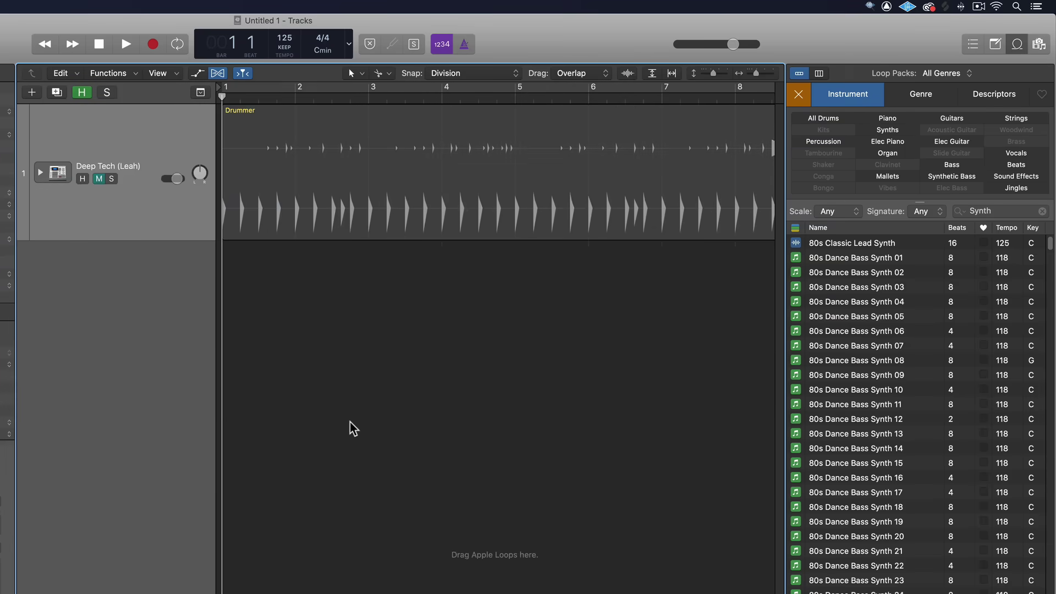
key("super+Left")
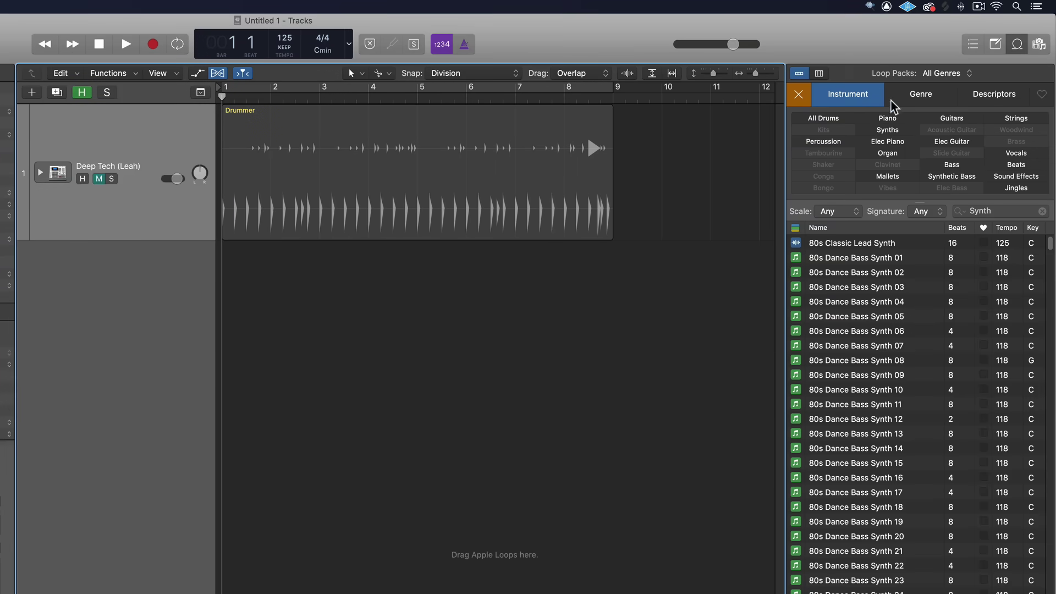
Search the Loops for 'Synth', preview 80s Classic Lead Synth and place it at bar 1.
left_click(1010, 211)
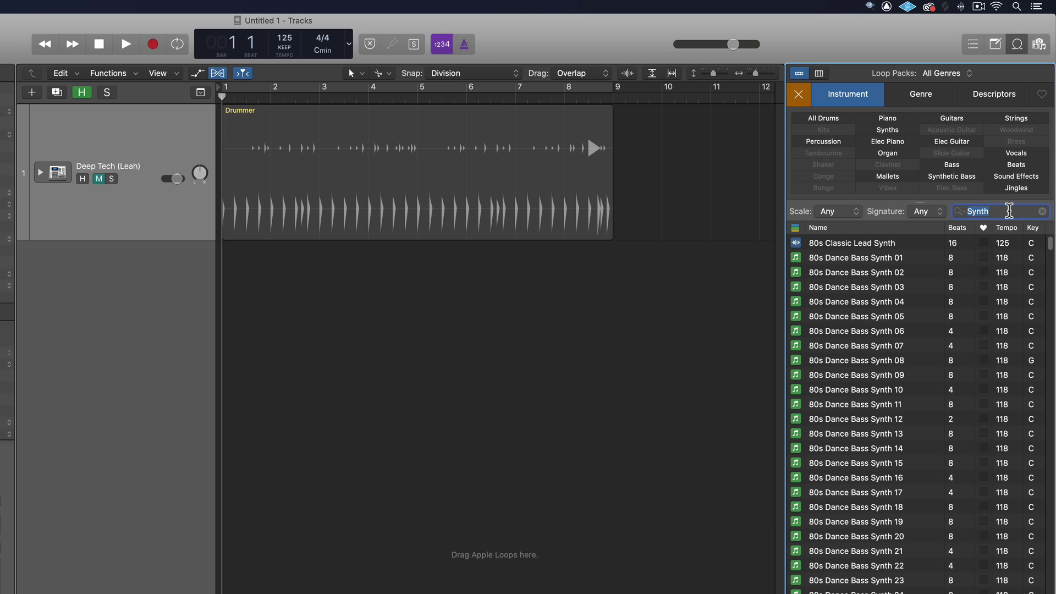
type("Synth")
left_click(908, 243)
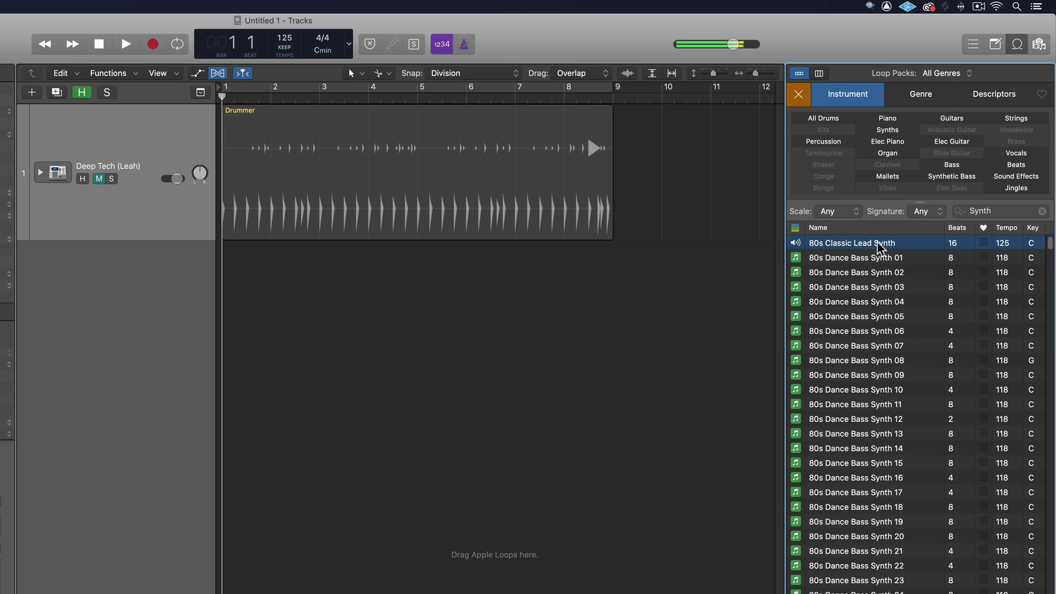
mouse_move(879, 248)
left_mouse_down()
mouse_move(831, 244)
mouse_move(858, 243)
mouse_move(217, 330)
left_mouse_up()
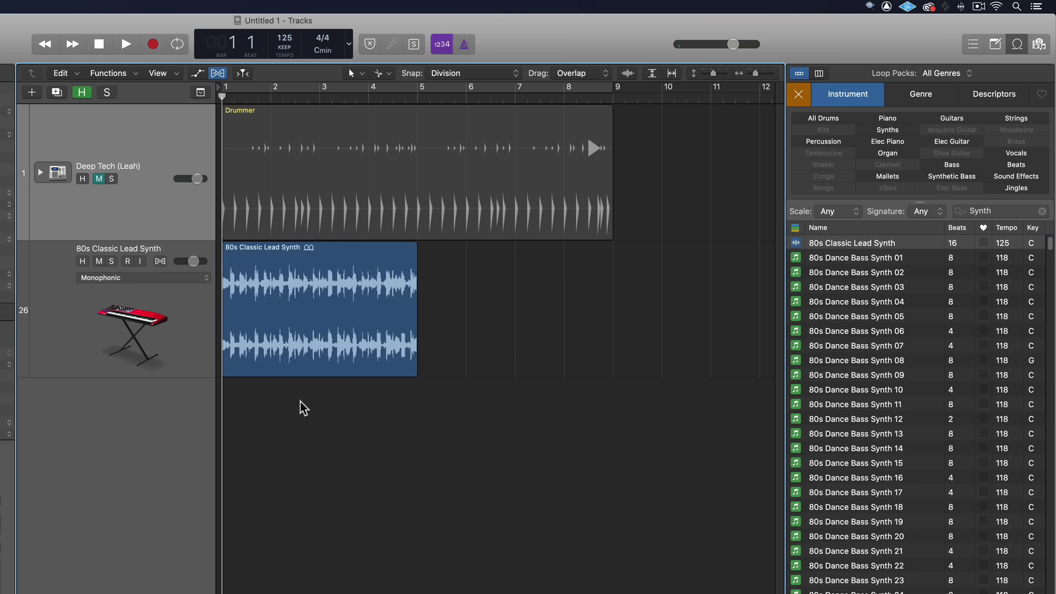
Add an audio track, try the 80s Dance Bass Synth 01 loop, then delete region and track.
left_click(31, 93)
key("Return")
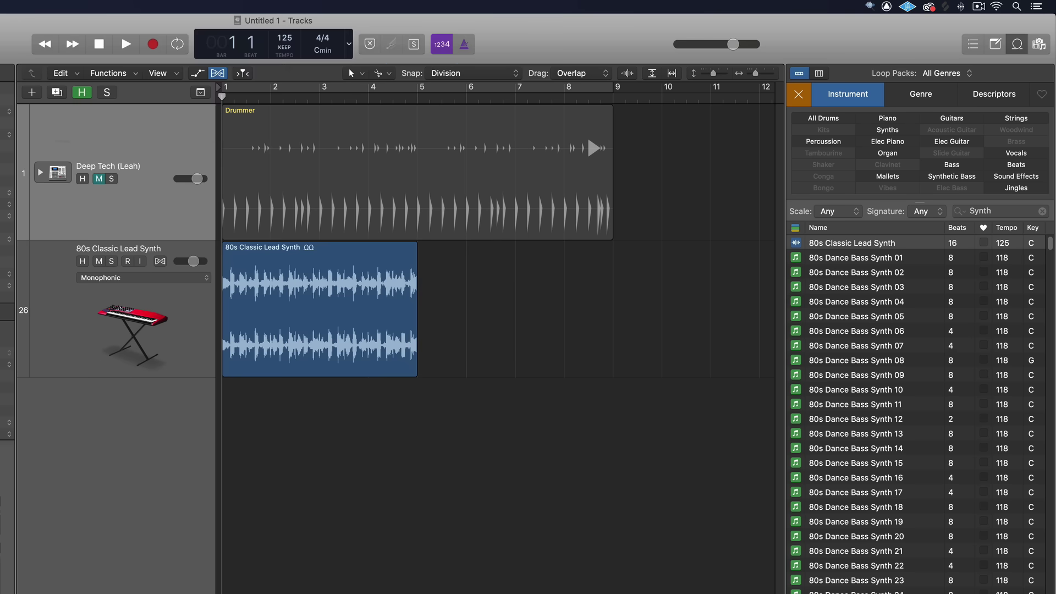
left_click_drag(813, 260, 225, 310)
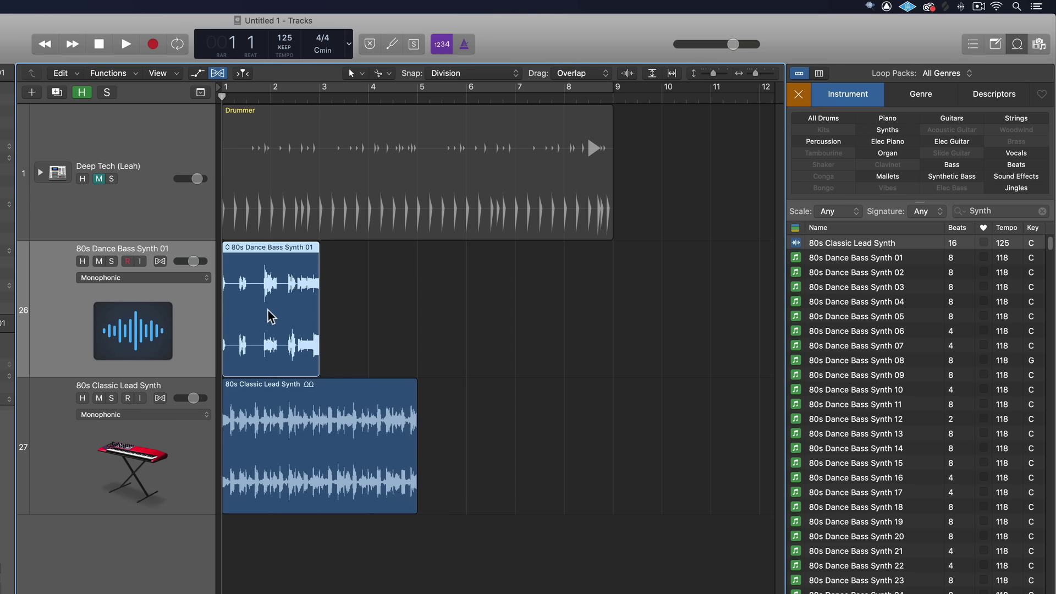
key("Delete")
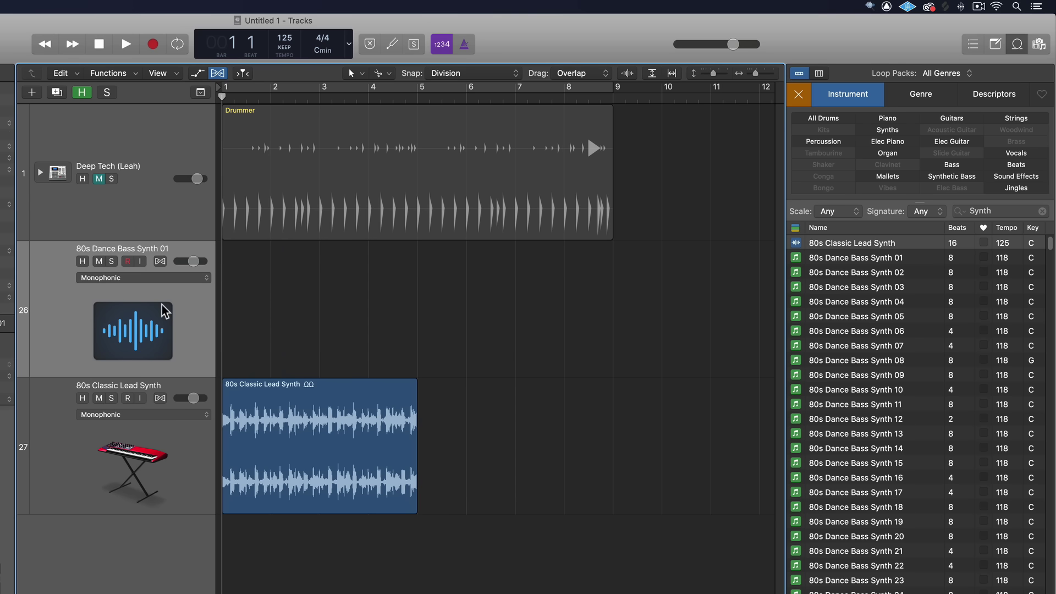
key("super+Delete")
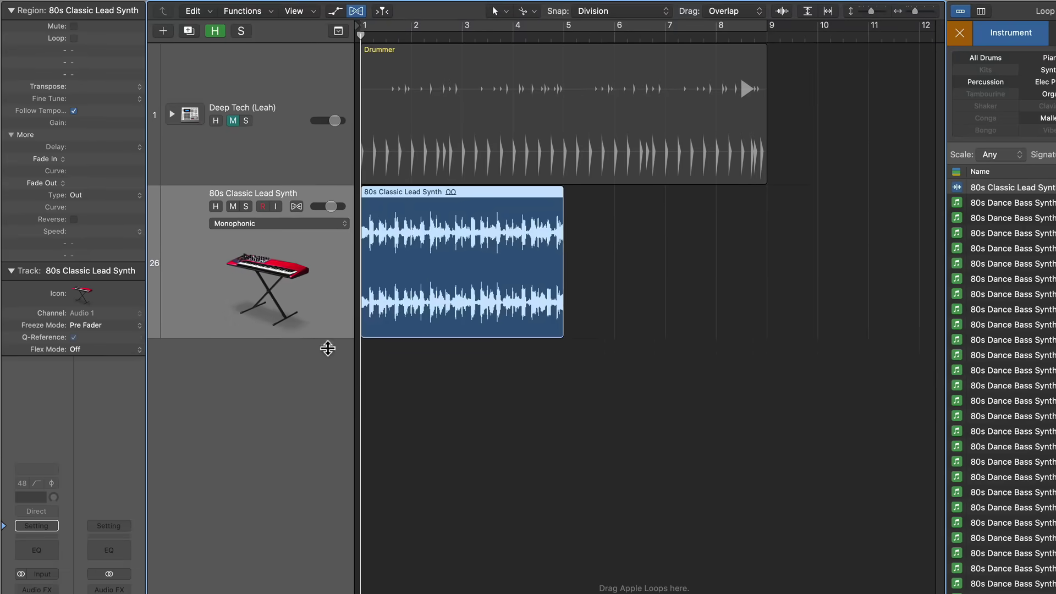
Unmute the Deep Tech drummer, make its track taller and play it with the lead synth.
left_click(335, 428)
left_click(180, 144)
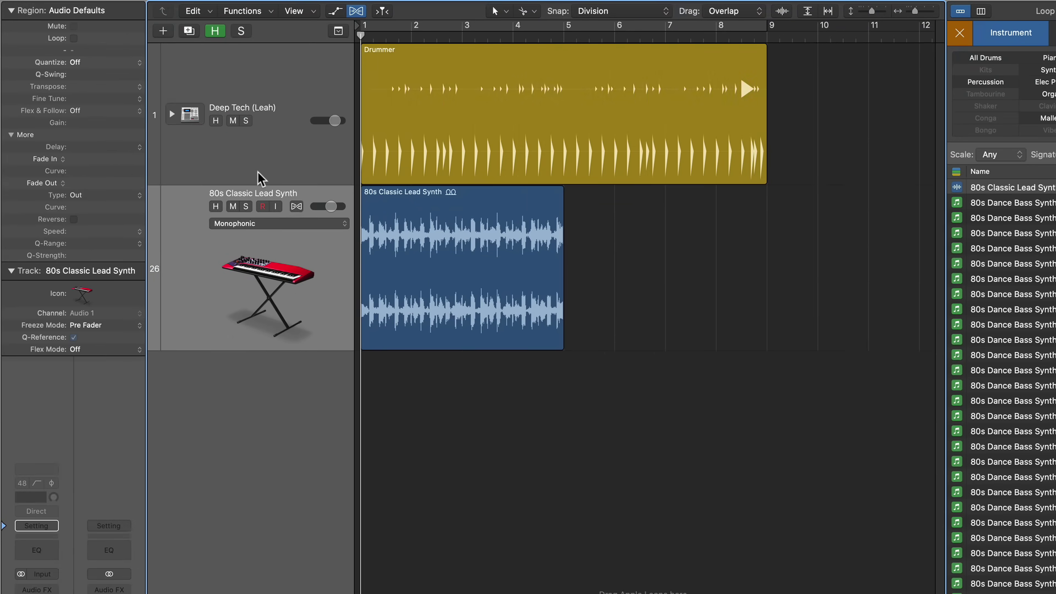
left_click_drag(260, 182, 260, 194)
key("space")
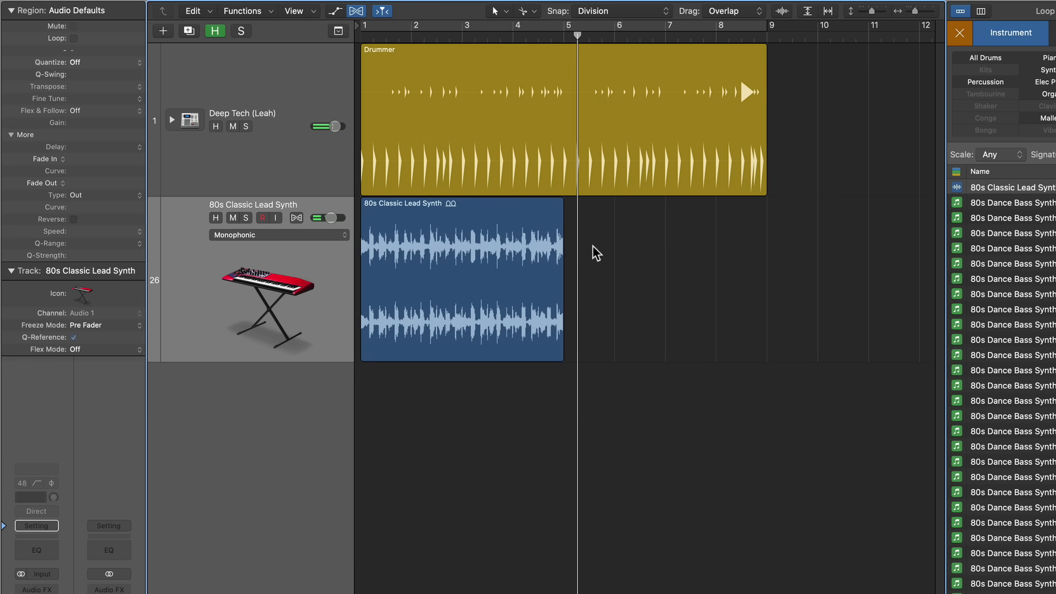
left_click(497, 255)
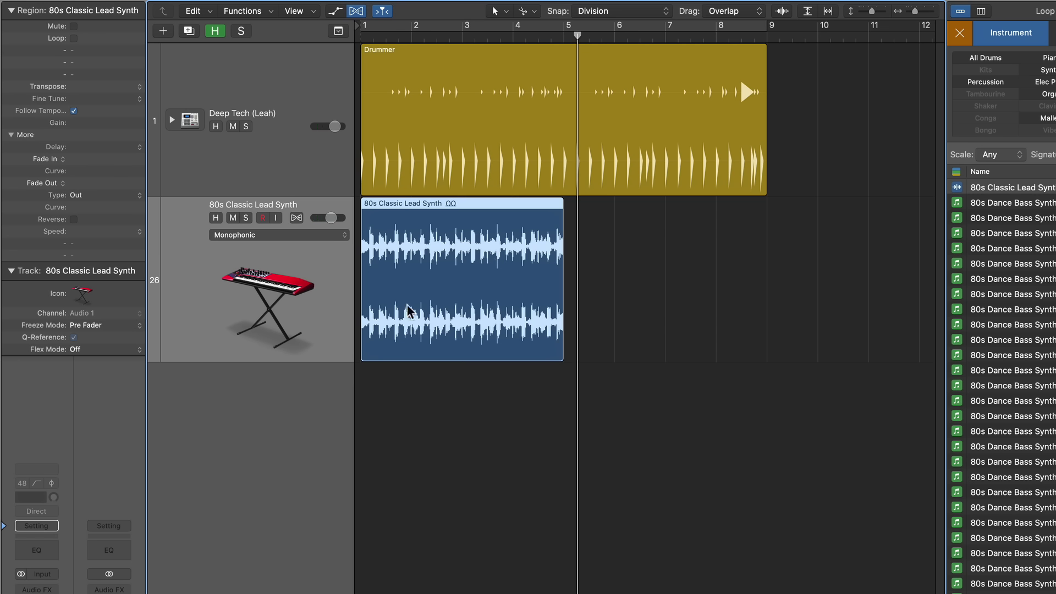
Copy the lead synth region onto a new Audio 2 track and hide the loop library.
left_click(189, 31)
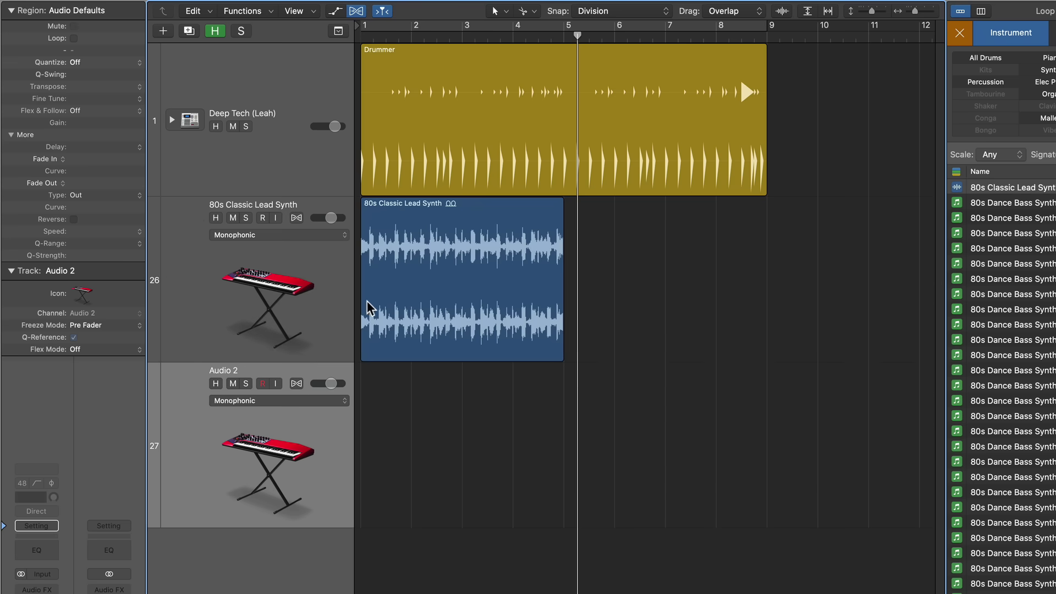
left_click_drag(394, 298, 389, 386)
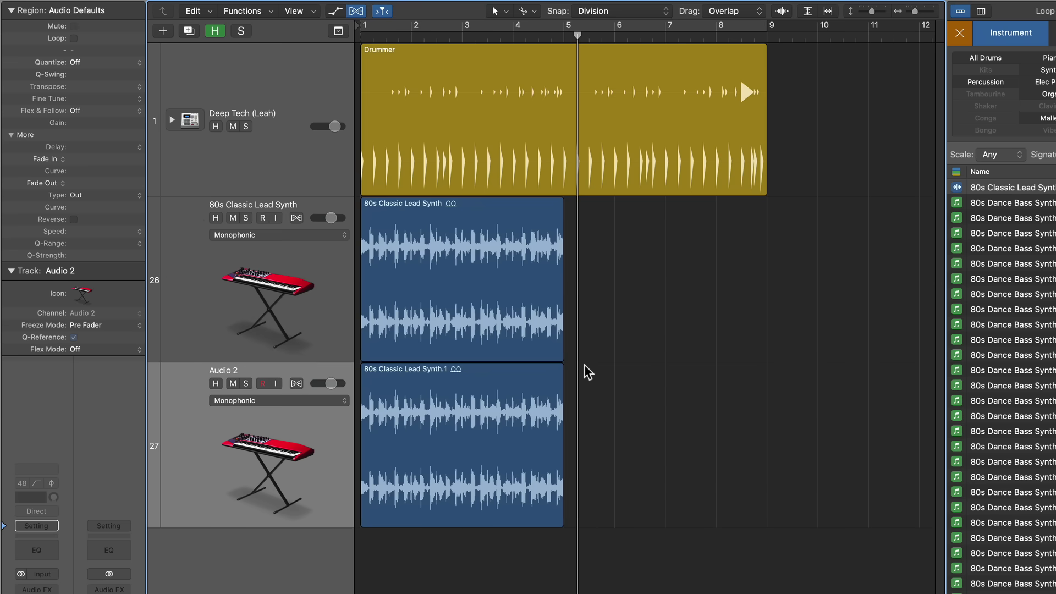
key("Return")
key("super+Right")
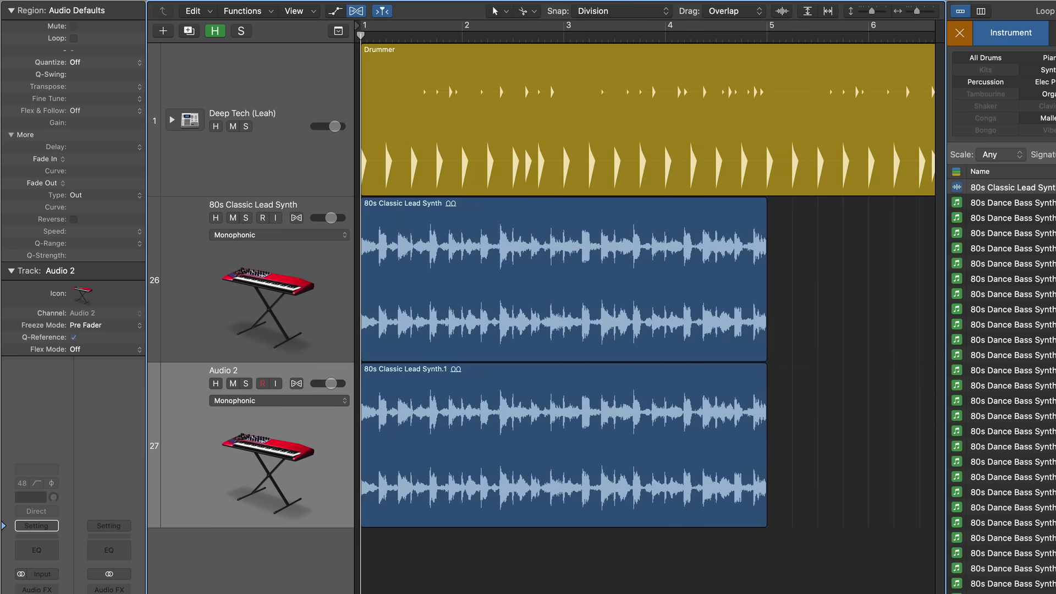
key("y")
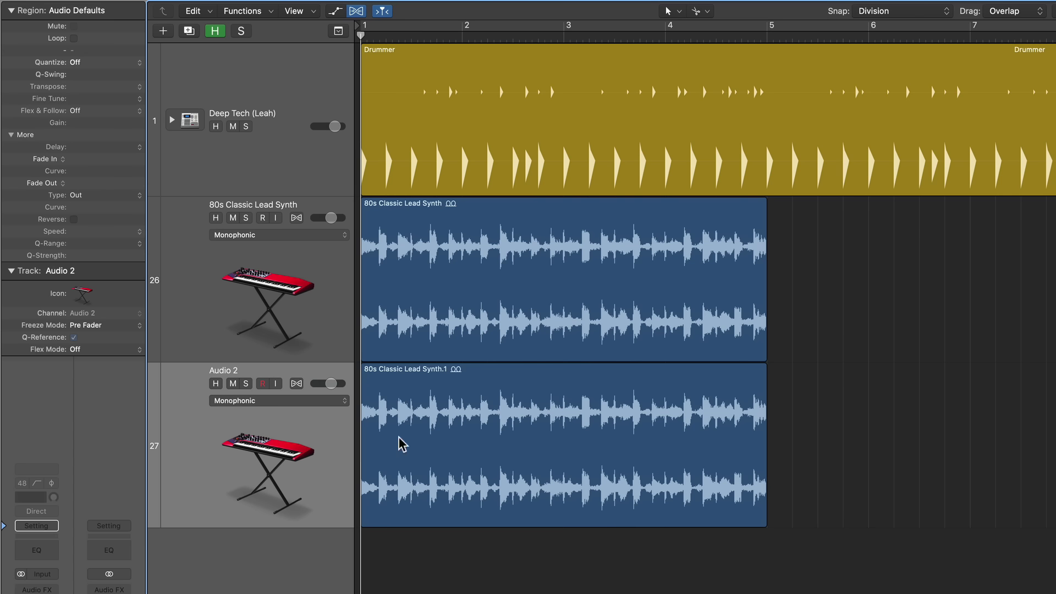
Enable flex on Audio 2, choose Speed (FX) mode and add a flex marker early in the region.
left_click(300, 453)
left_click(296, 383)
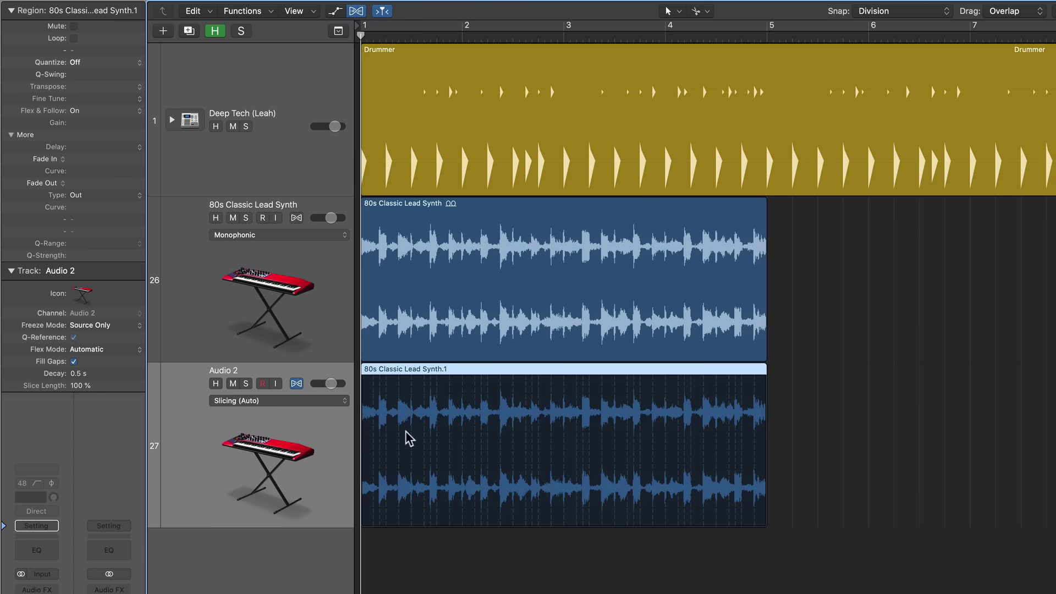
left_click(293, 402)
left_click(323, 449)
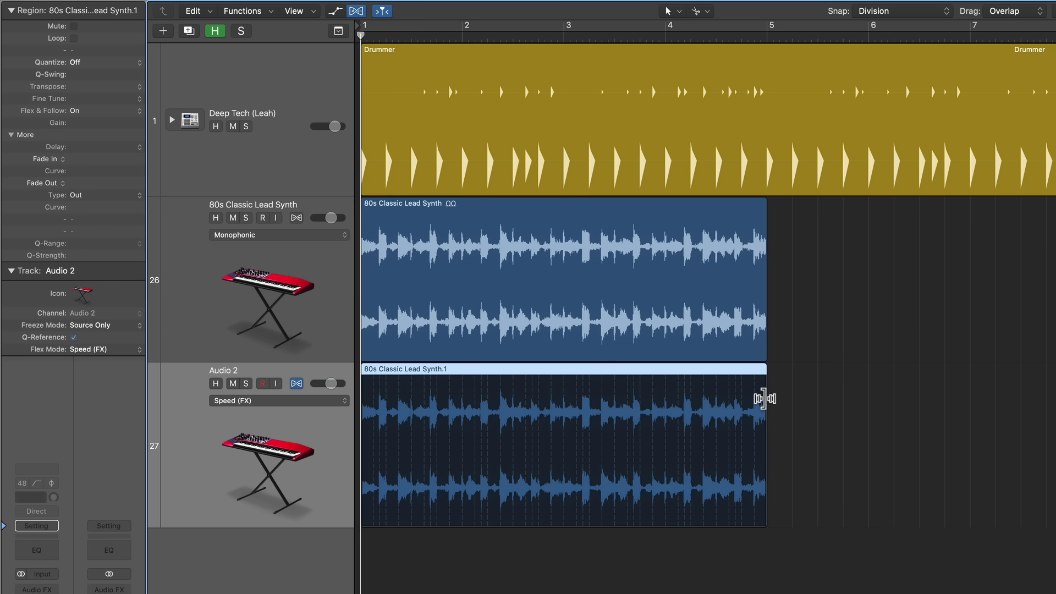
mouse_move(578, 394)
left_mouse_down()
mouse_move(482, 396)
mouse_move(656, 404)
mouse_move(514, 403)
left_mouse_up()
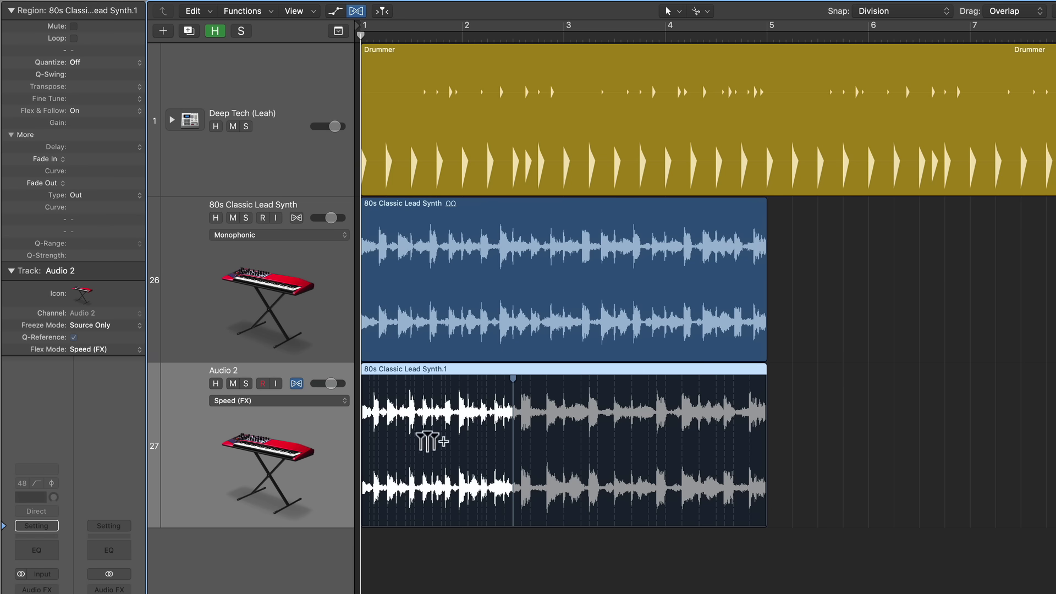
Solo and audition Audio 2, then time-compress its region to end at bar 3.
left_click(246, 383)
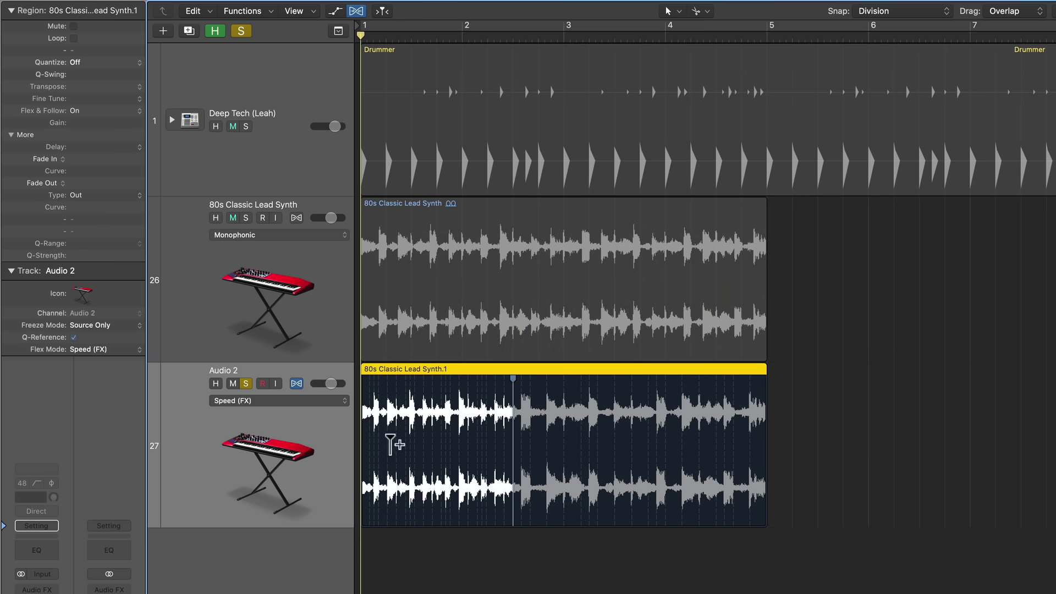
key("space")
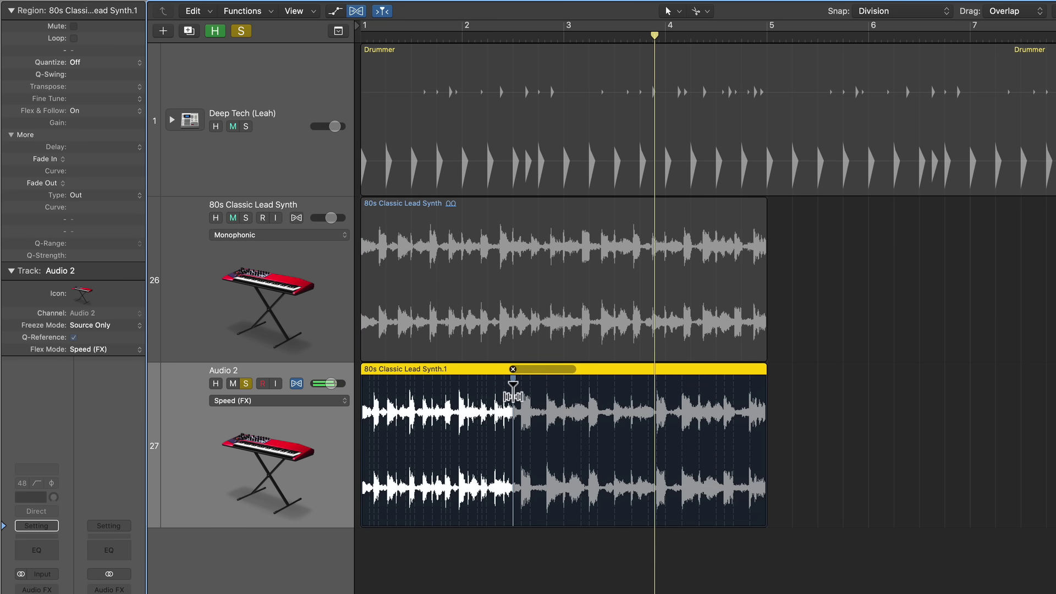
key("ctrl+s")
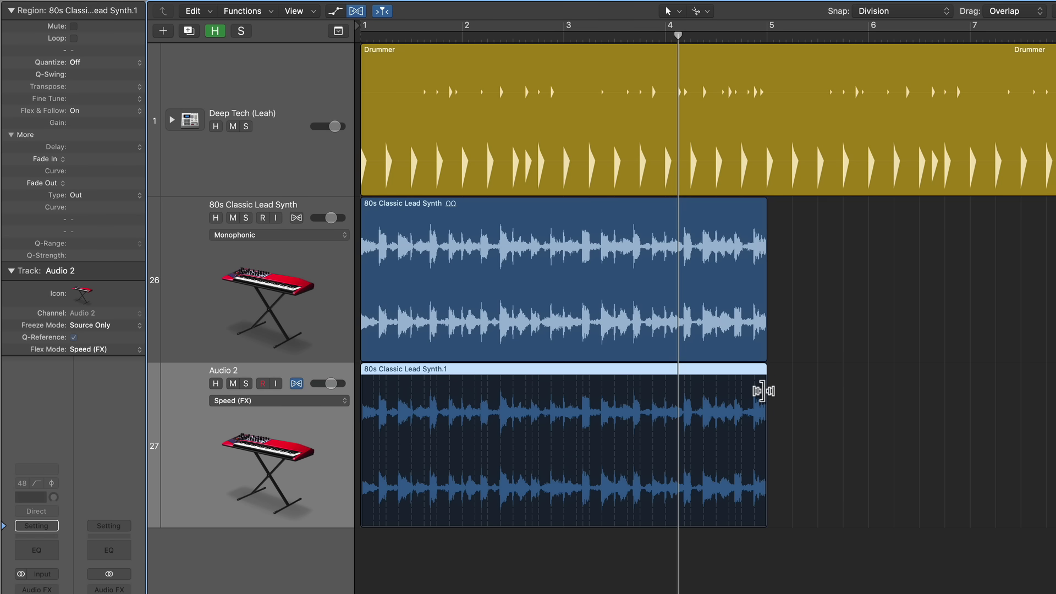
left_click_drag(761, 392, 558, 418)
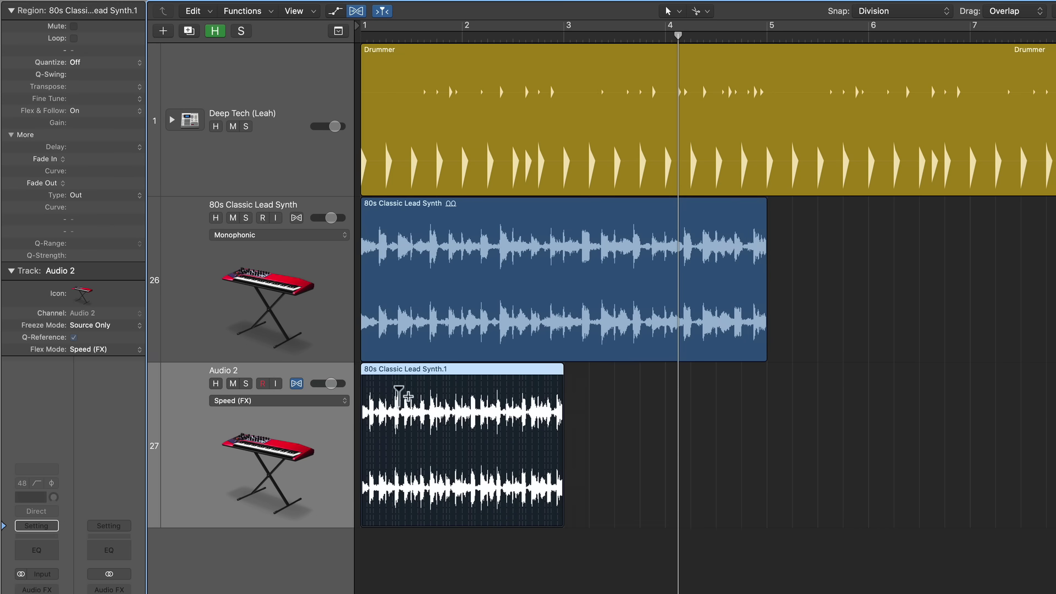
left_click(246, 384)
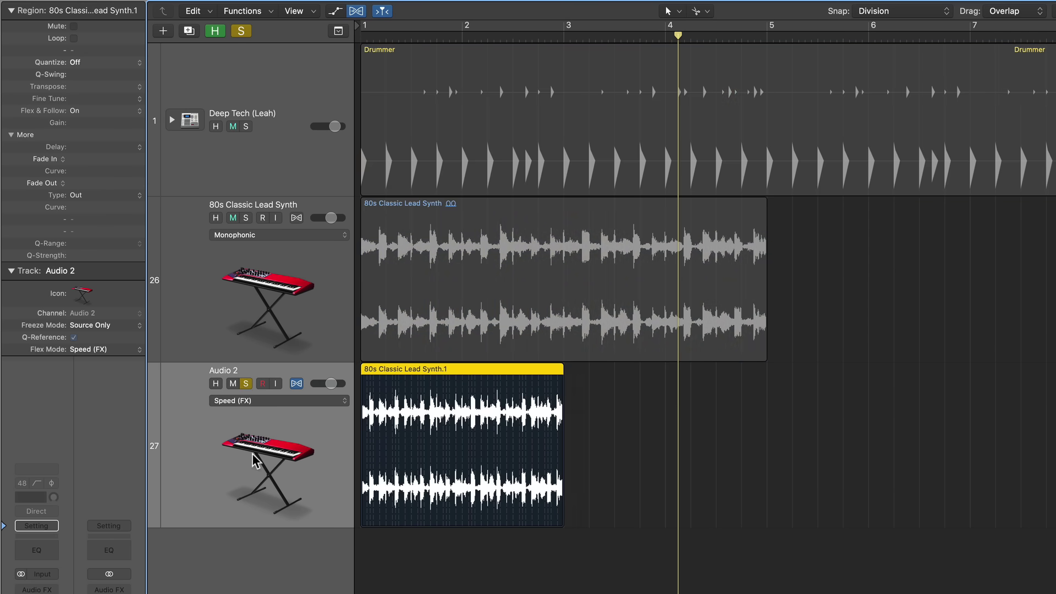
key("Return")
key("space")
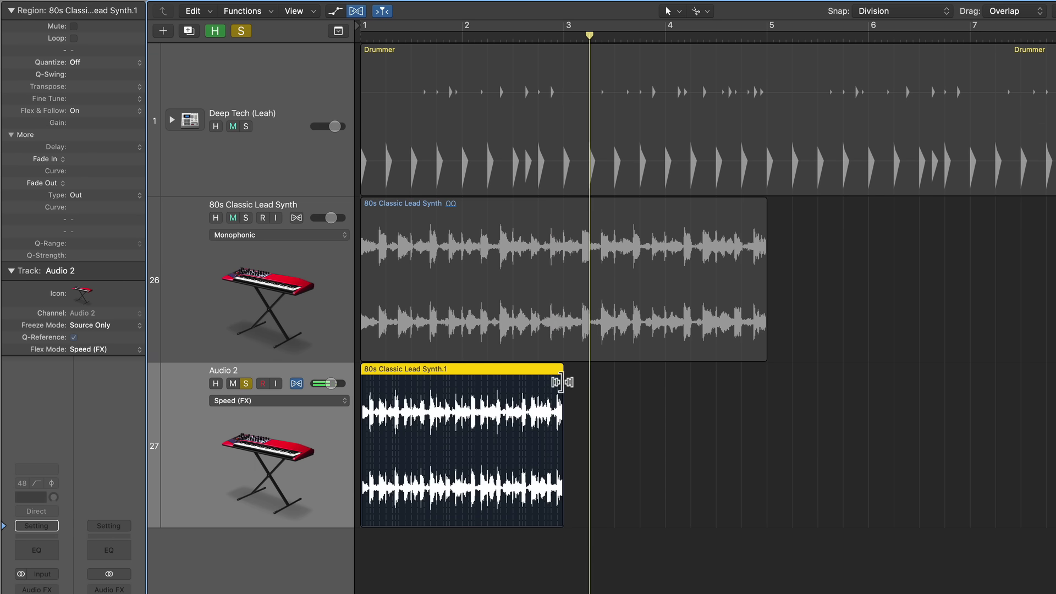
Stretch the Audio 2 region longer to hear it slowed, then shrink it back to bar 3.
left_click_drag(561, 380, 1054, 374)
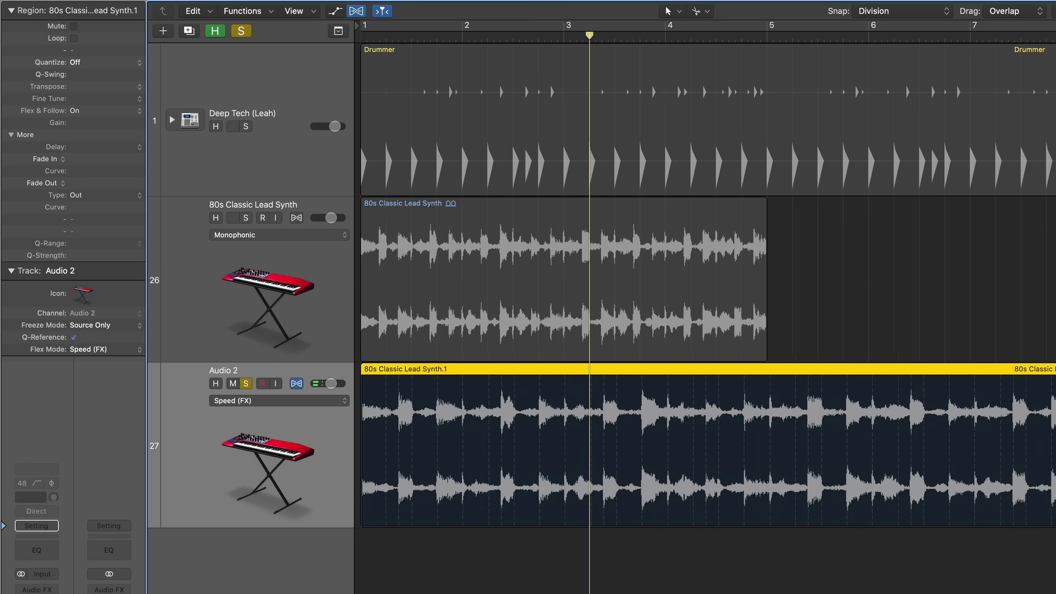
left_click(993, 333)
key("Return")
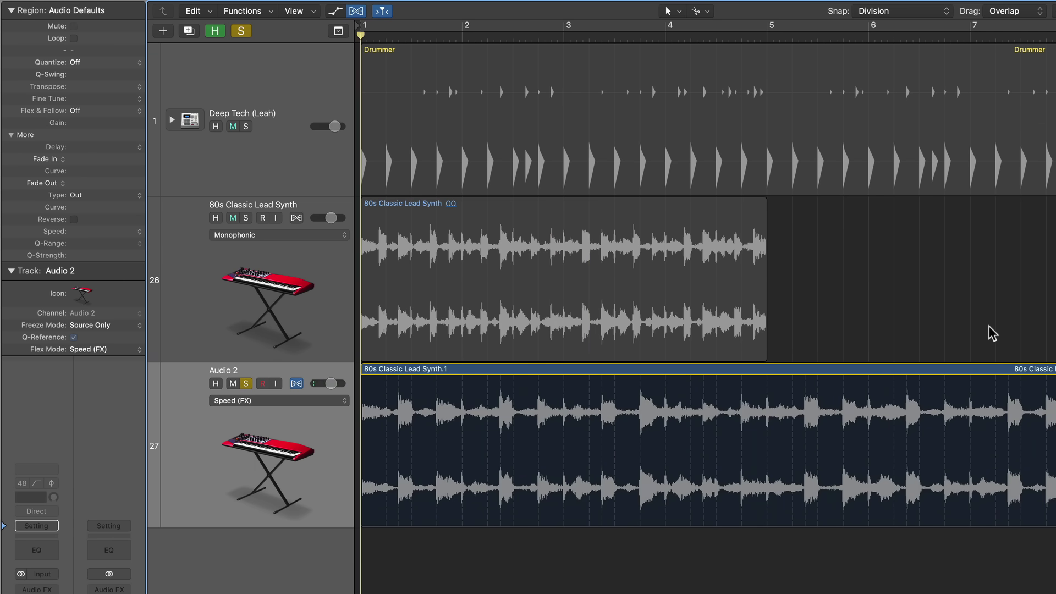
key("space")
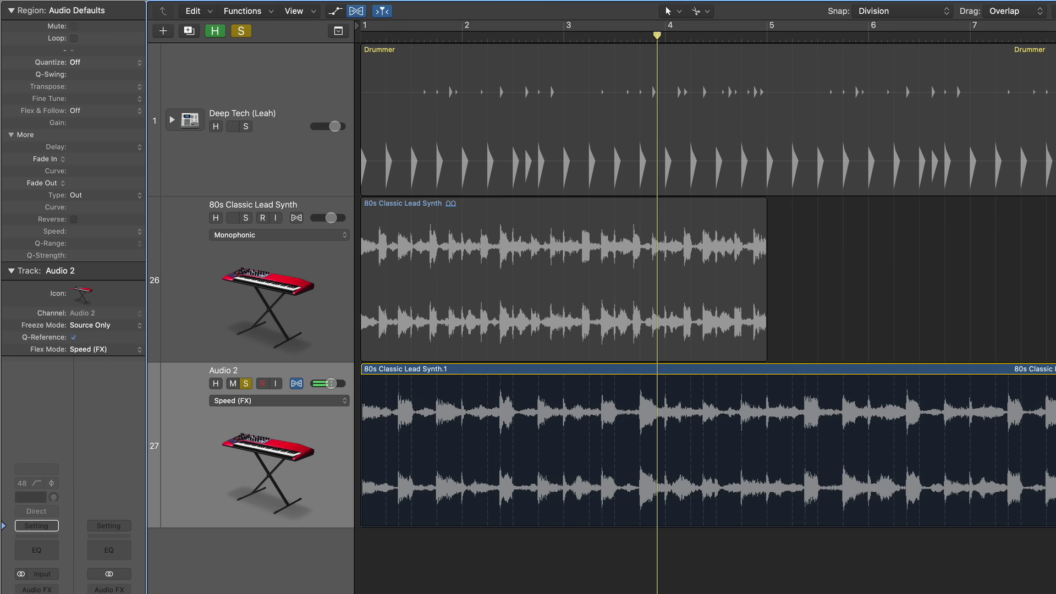
left_click_drag(1054, 451, 557, 452)
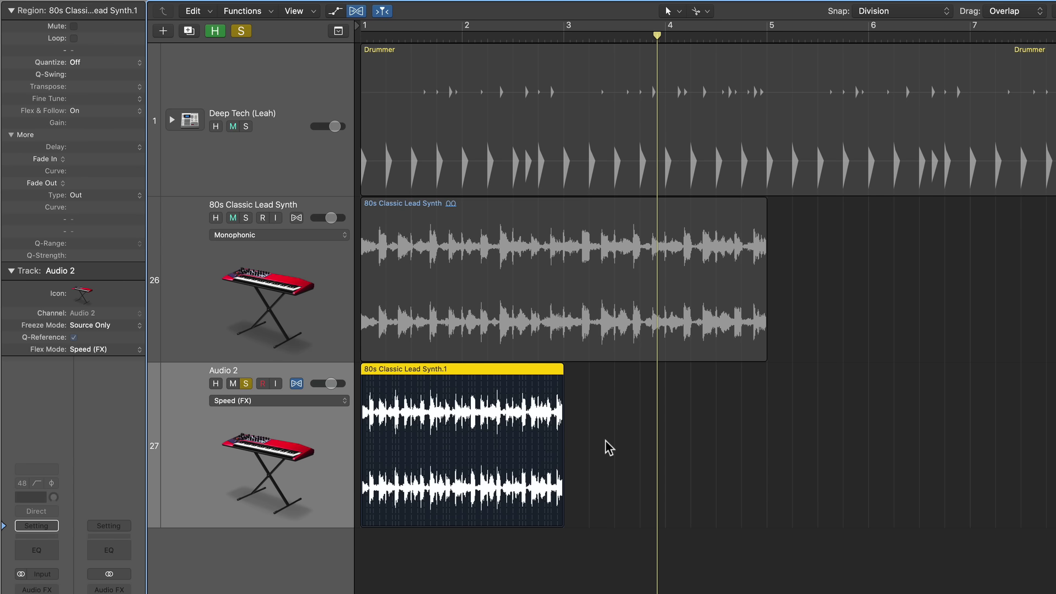
Repeat the sped-up Audio 2 region with Cmd-R and join both copies into one new audio file.
key("Return")
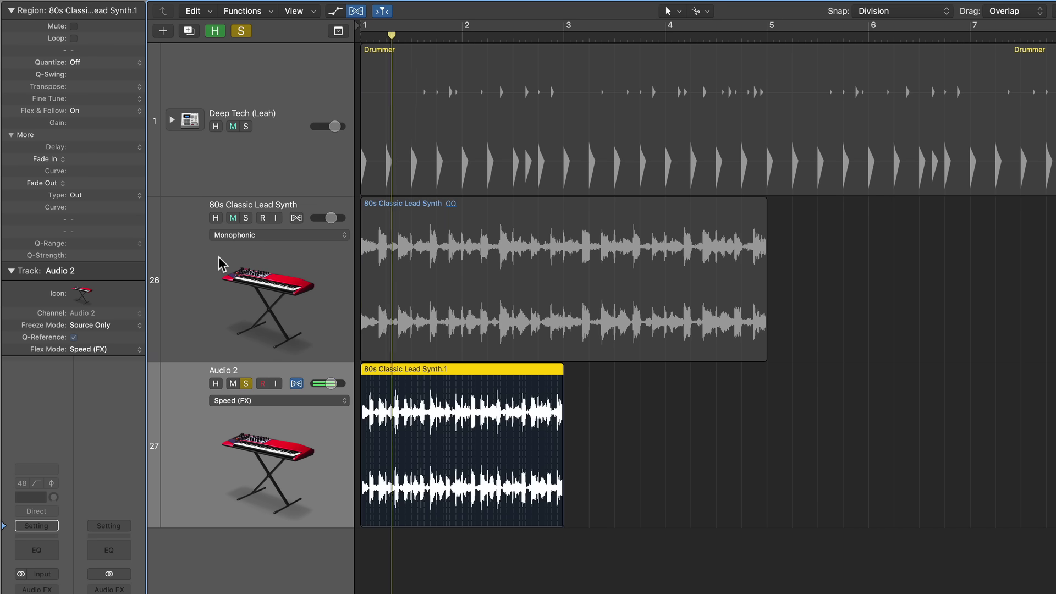
left_click(630, 407)
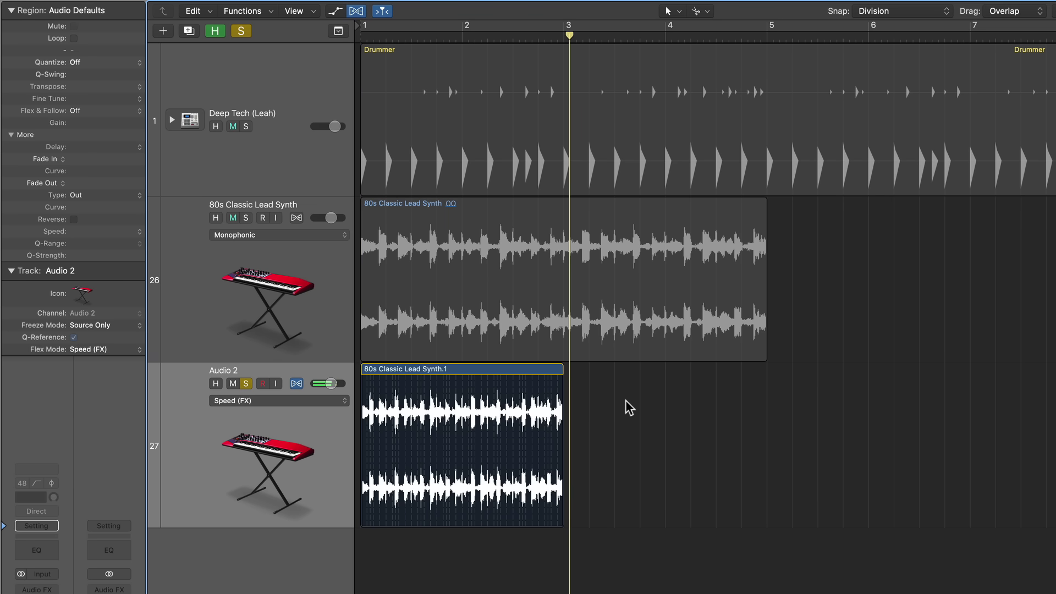
key("space")
key("super+Right")
key("super+Right")
left_click(440, 435)
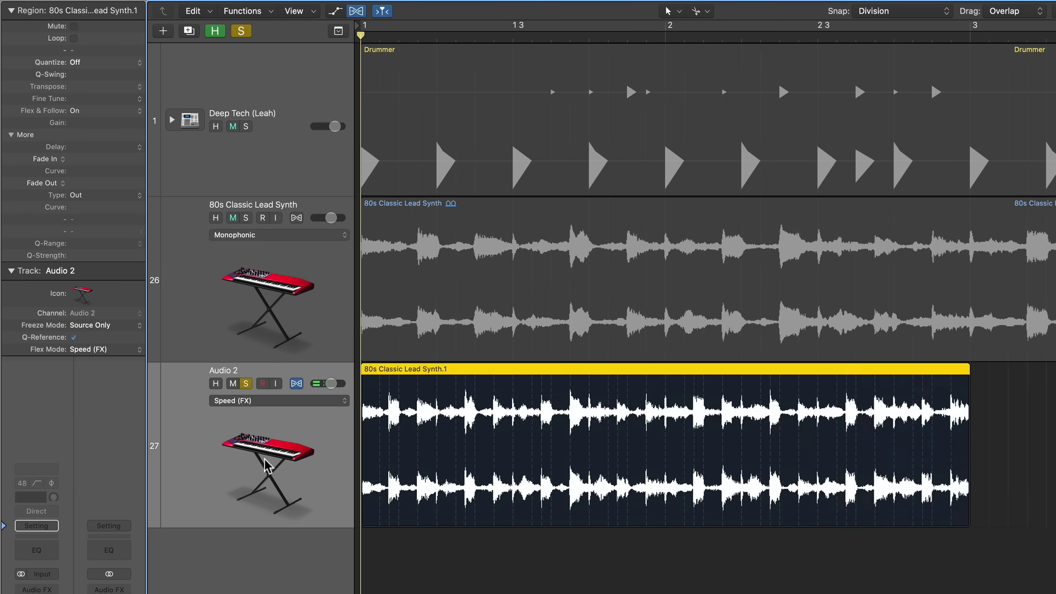
key("super+Left")
key("super+Left")
left_click_drag(631, 399, 485, 414)
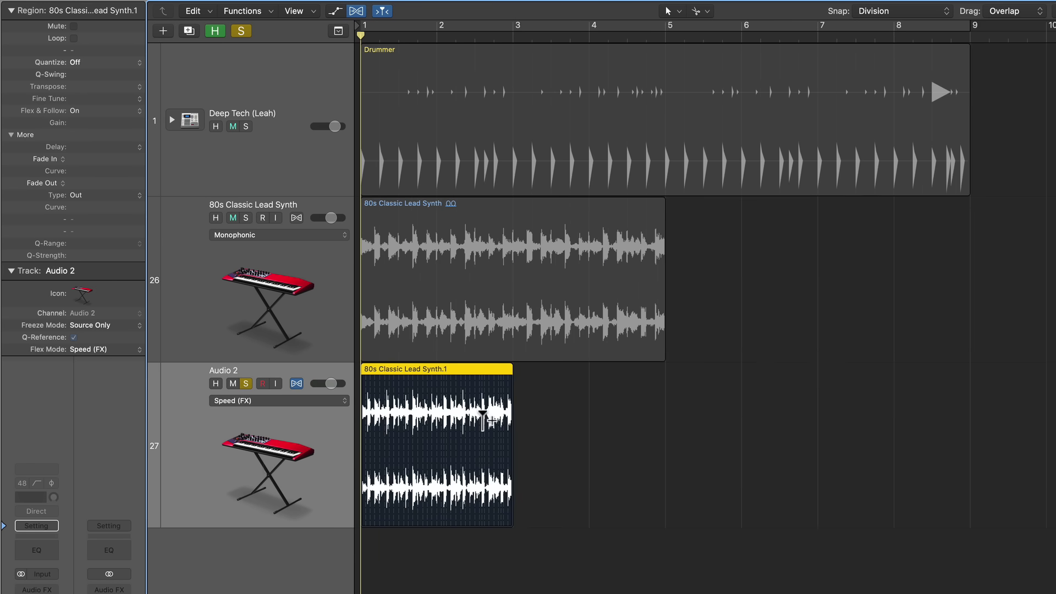
key("super+r")
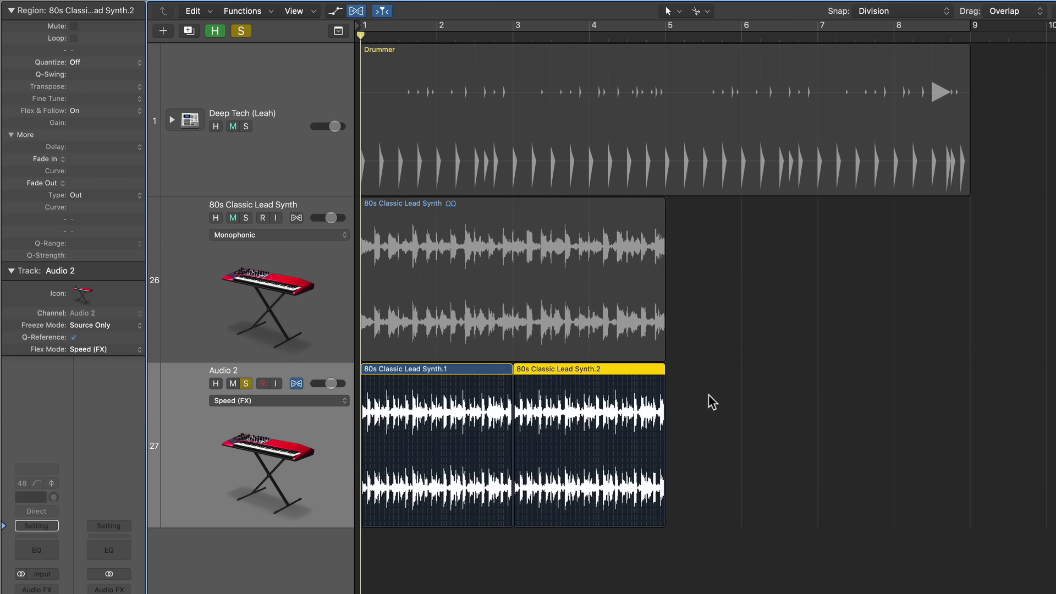
left_click_drag(712, 411, 472, 422)
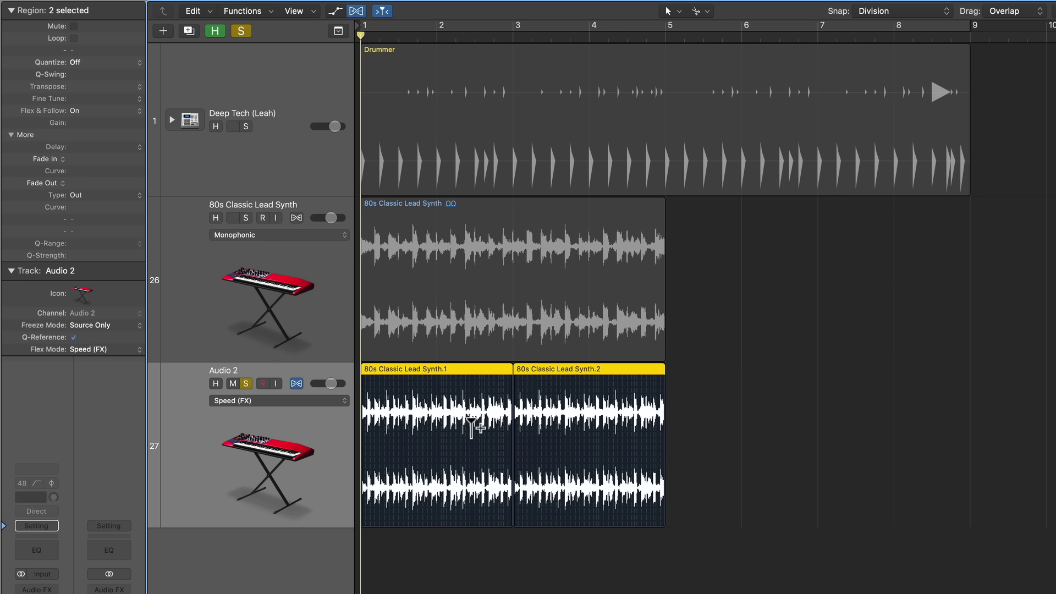
key("super+j")
key("Return")
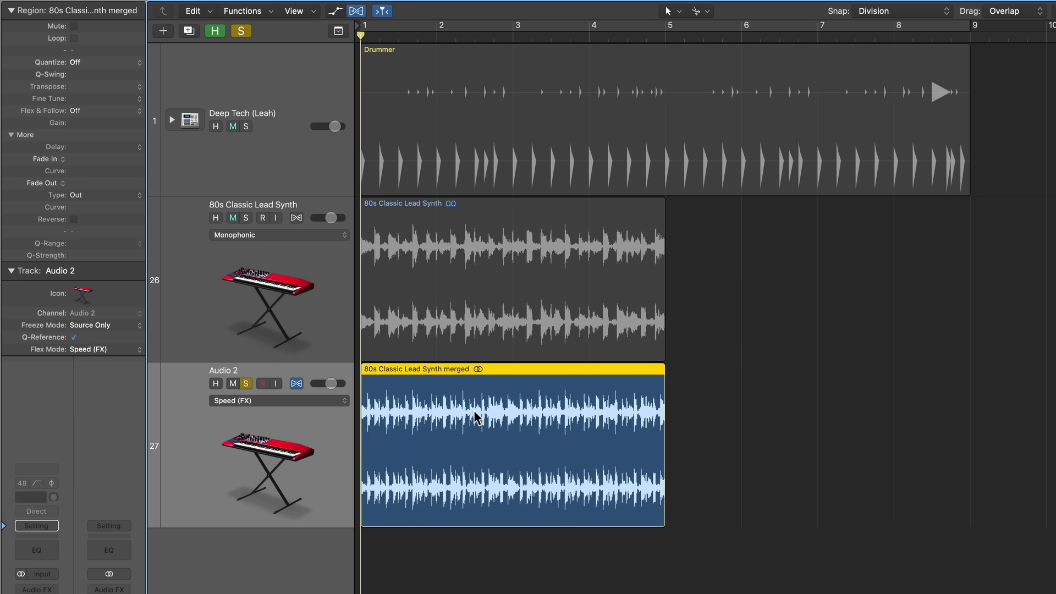
Switch Audio 2 to Polyphonic flex mode and turn Flex & Follow on.
left_click(258, 404)
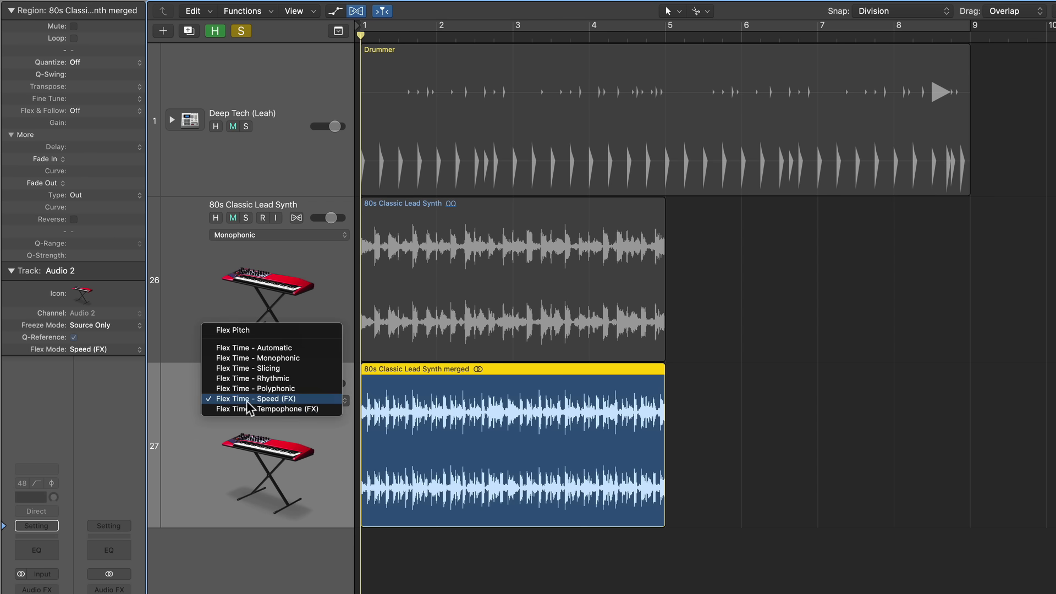
left_click(480, 433)
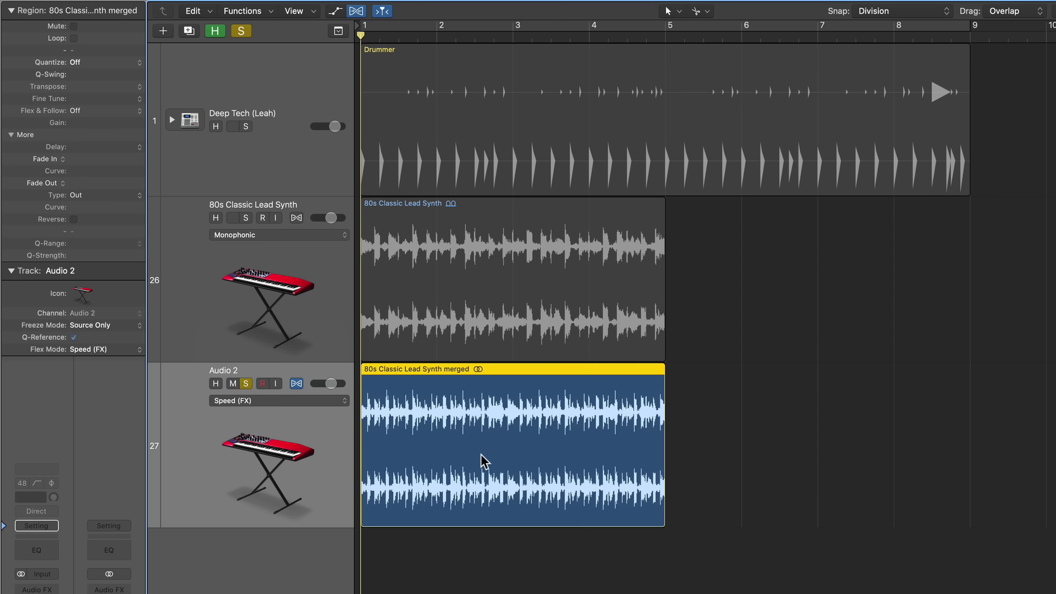
left_click(290, 405)
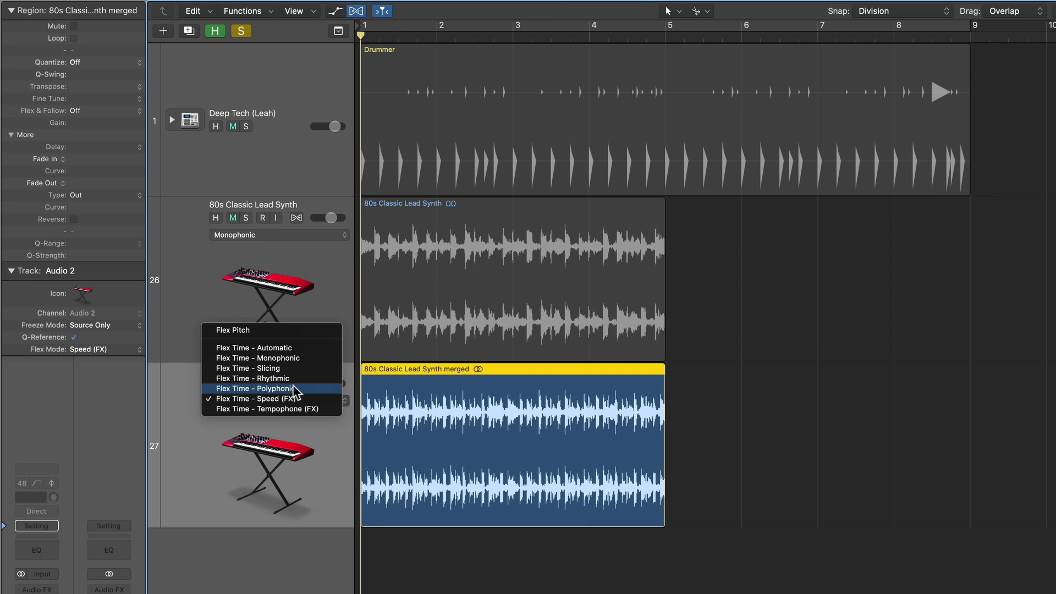
left_click(295, 389)
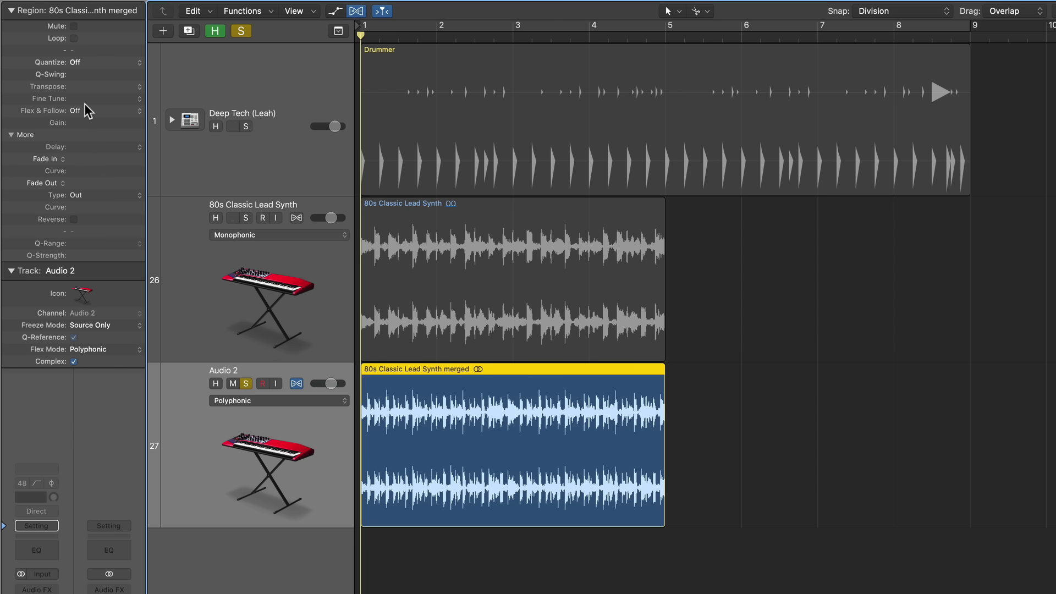
left_click(75, 112)
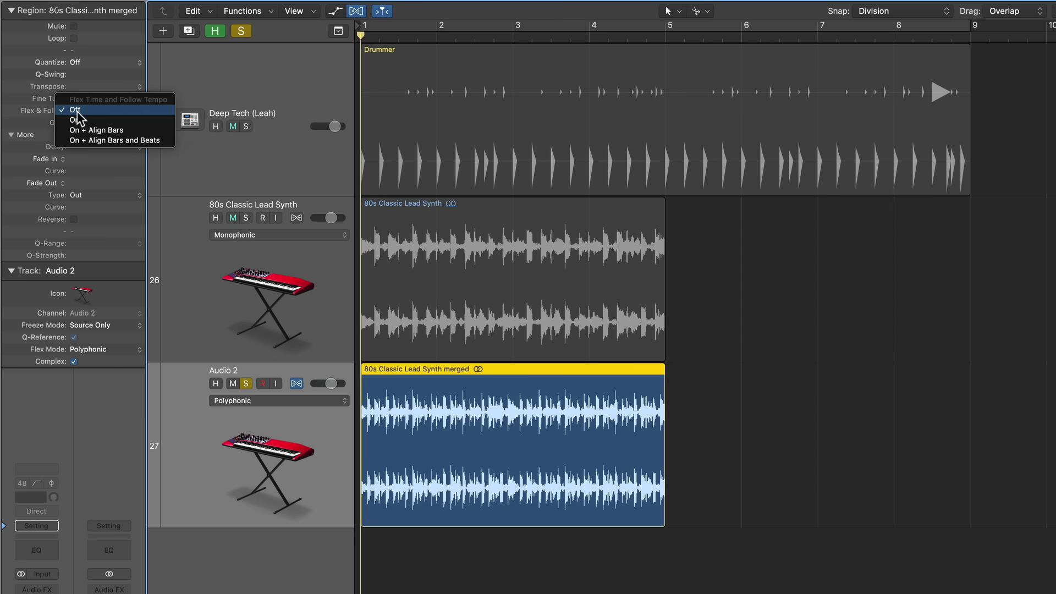
left_click(98, 120)
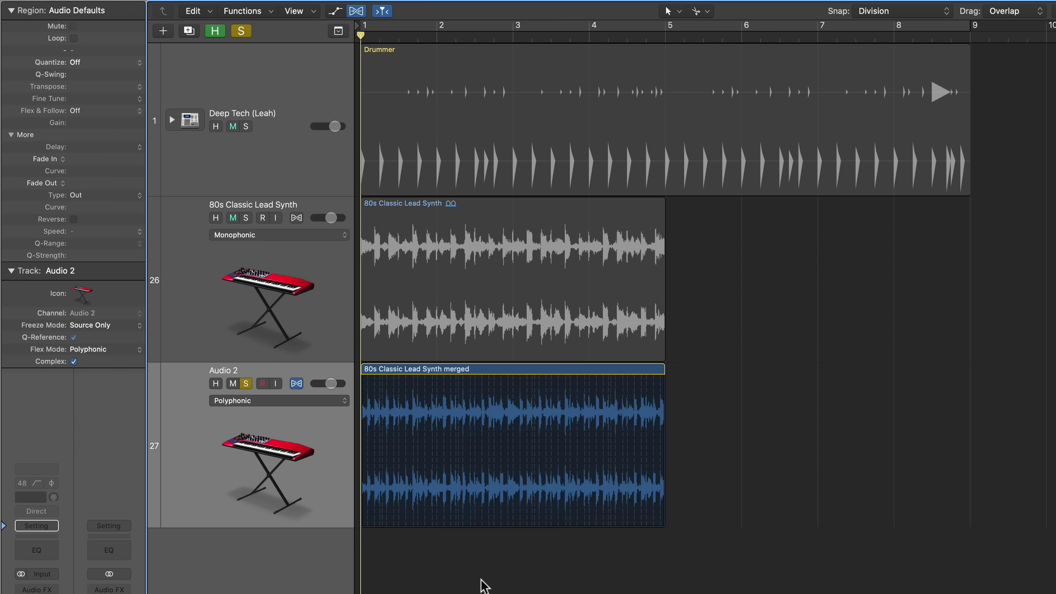
key("super+Right")
key("super+Right")
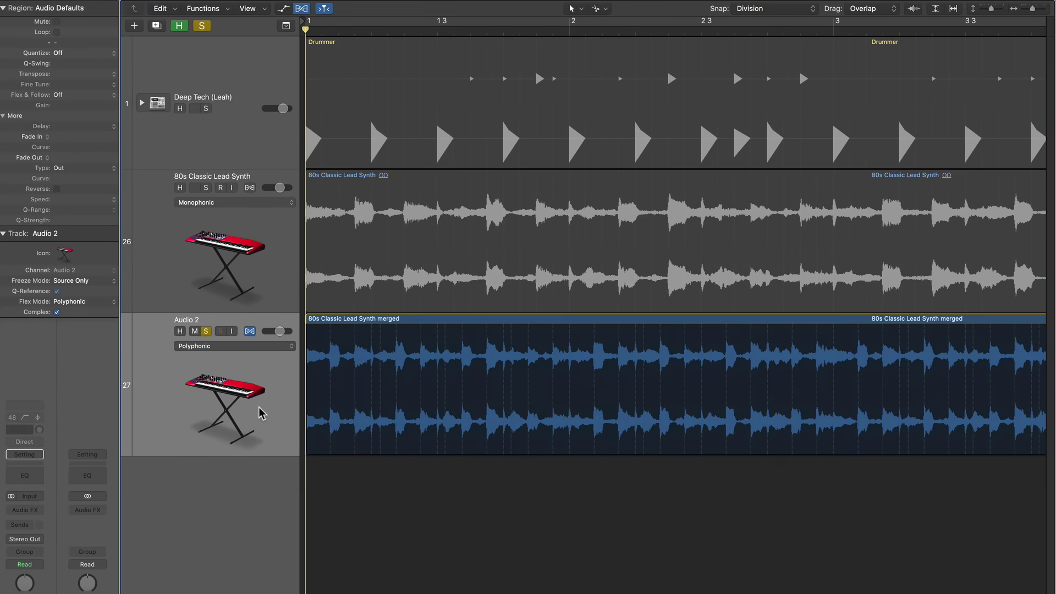
Quantize the merged Audio 2 region to 1/8 Note and play it back.
left_click(261, 412)
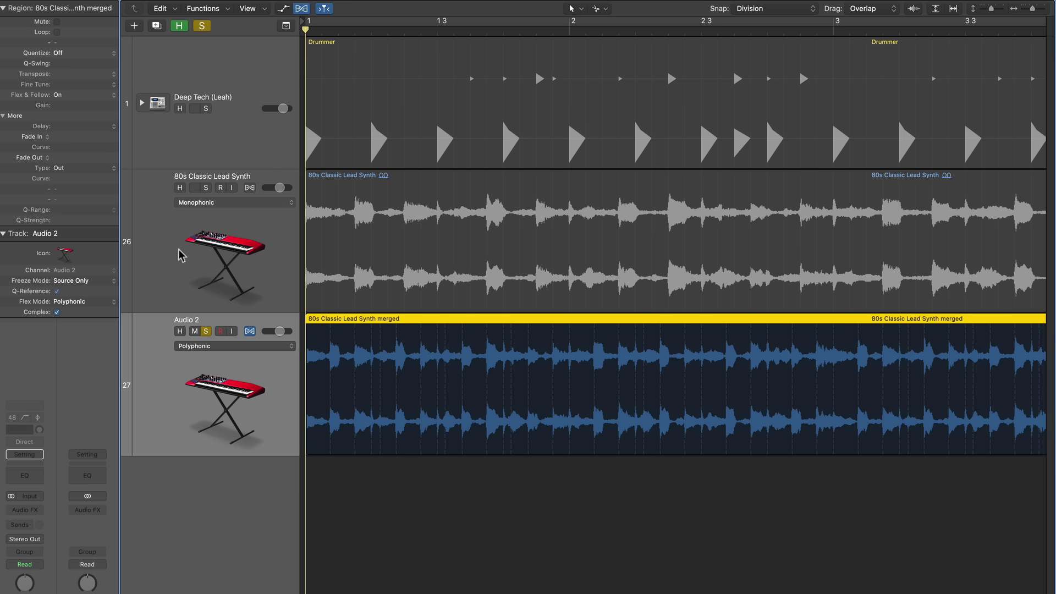
left_click(77, 53)
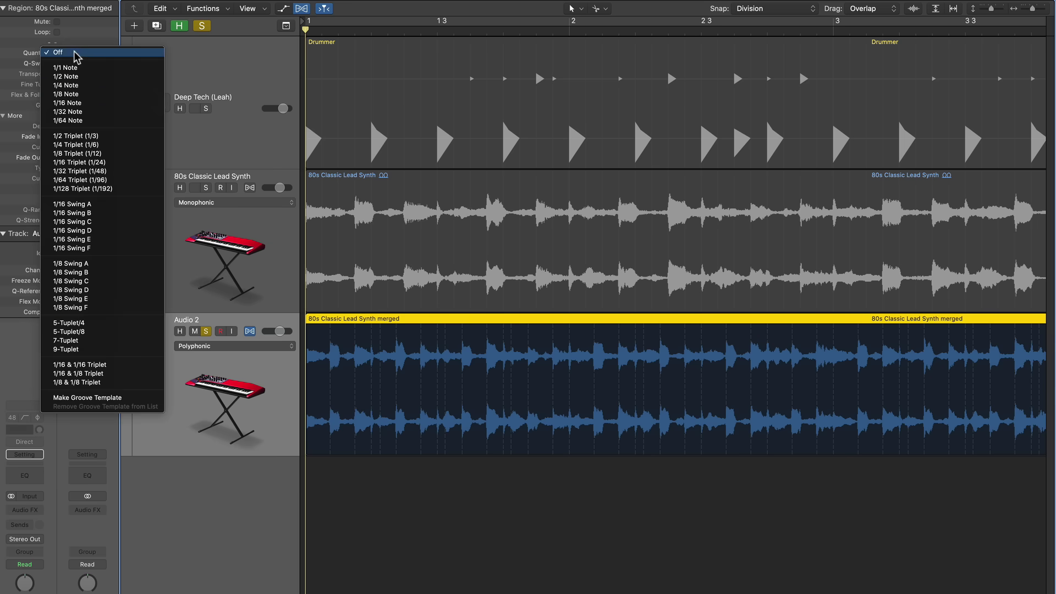
left_click(77, 99)
key("space")
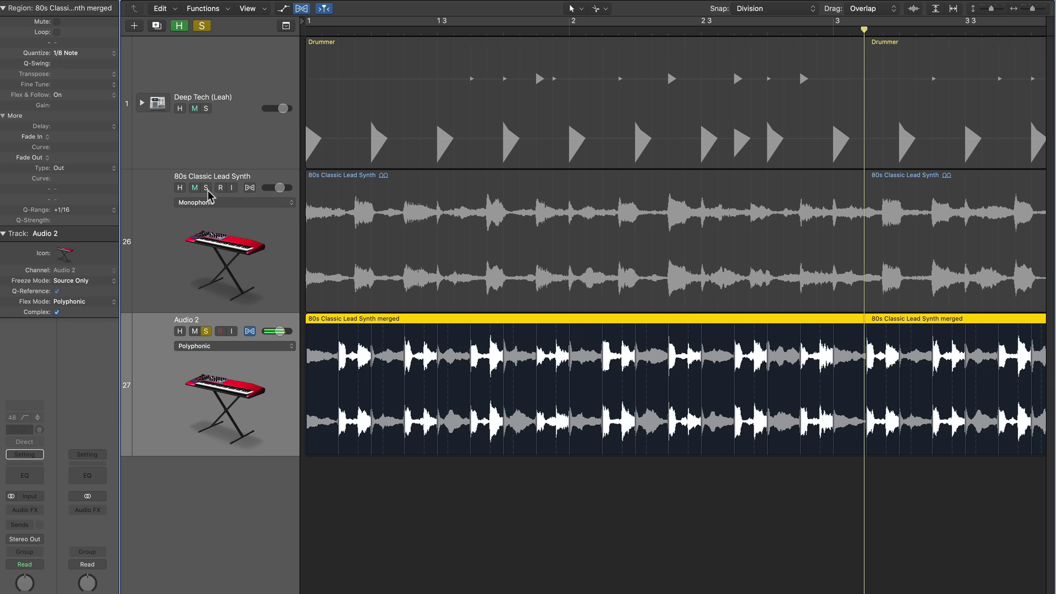
Turn off solo on Audio 2 and play all tracks together from bar 1.
left_click(207, 331)
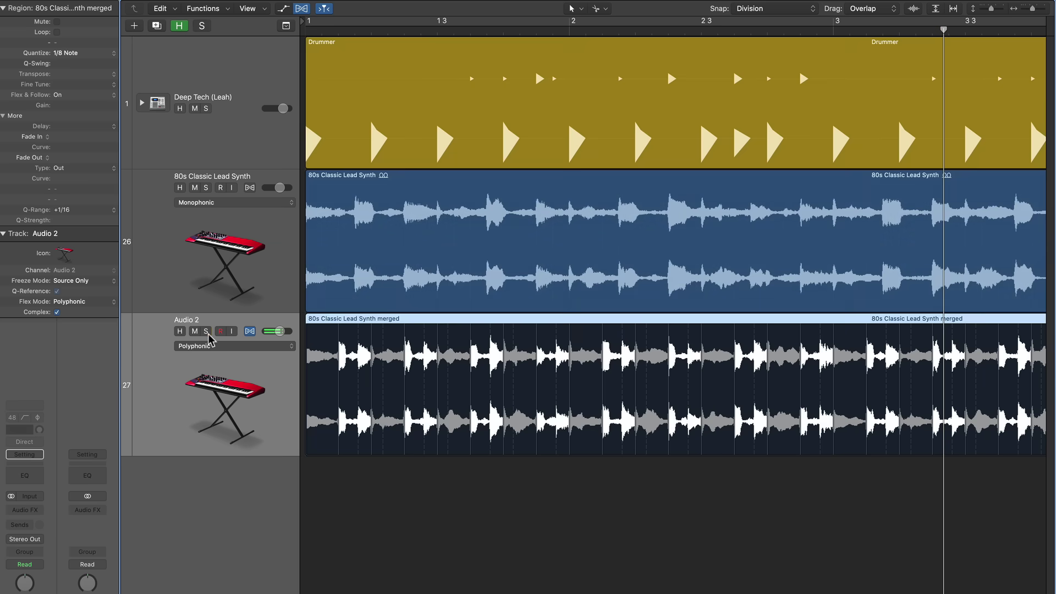
left_click(504, 538)
key("Return")
key("space")
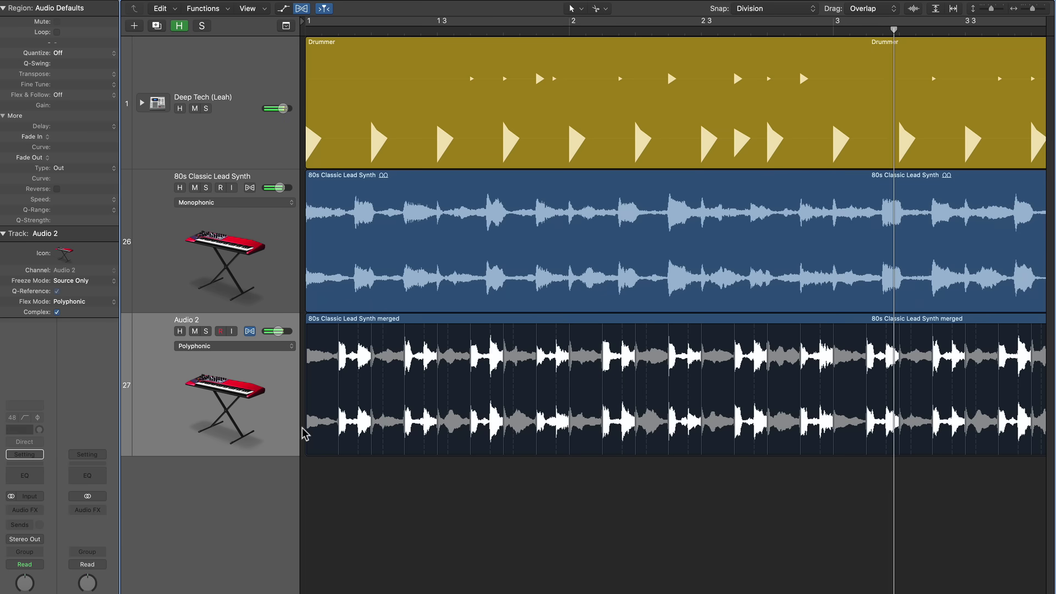
key("super+Left")
key("super+Left")
key("super+Left")
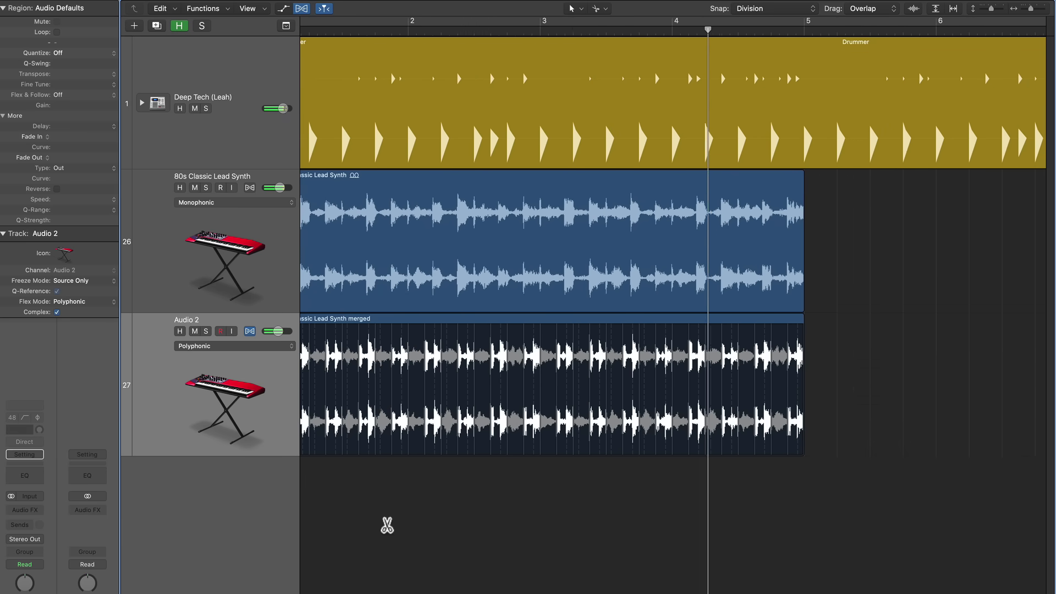
key("Return")
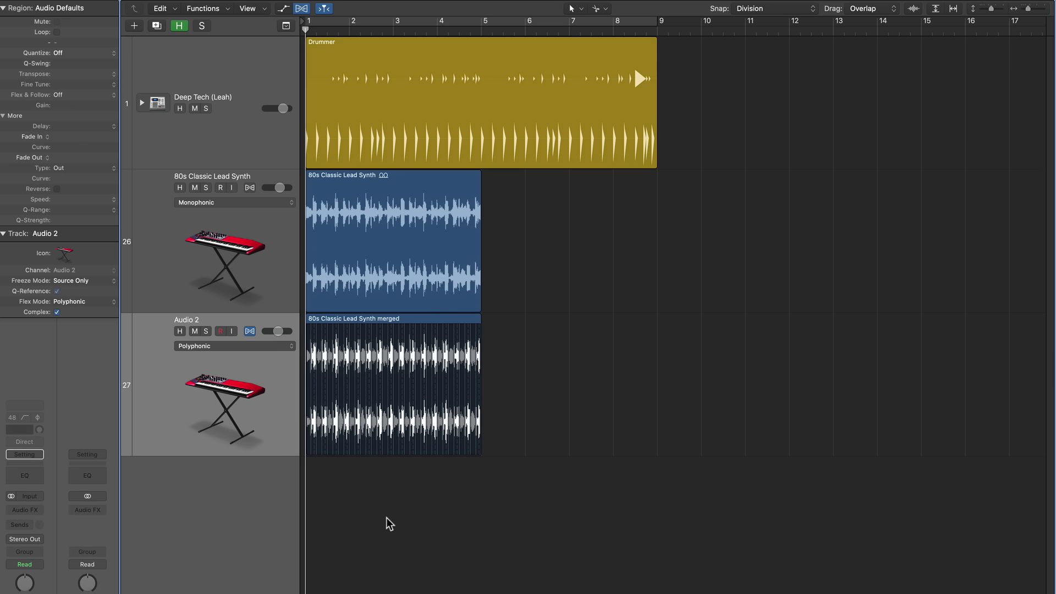
Quantize the merged Audio 2 region to 1/16 Note and play back the result.
left_click(358, 242)
left_click(243, 398)
key("super+Right")
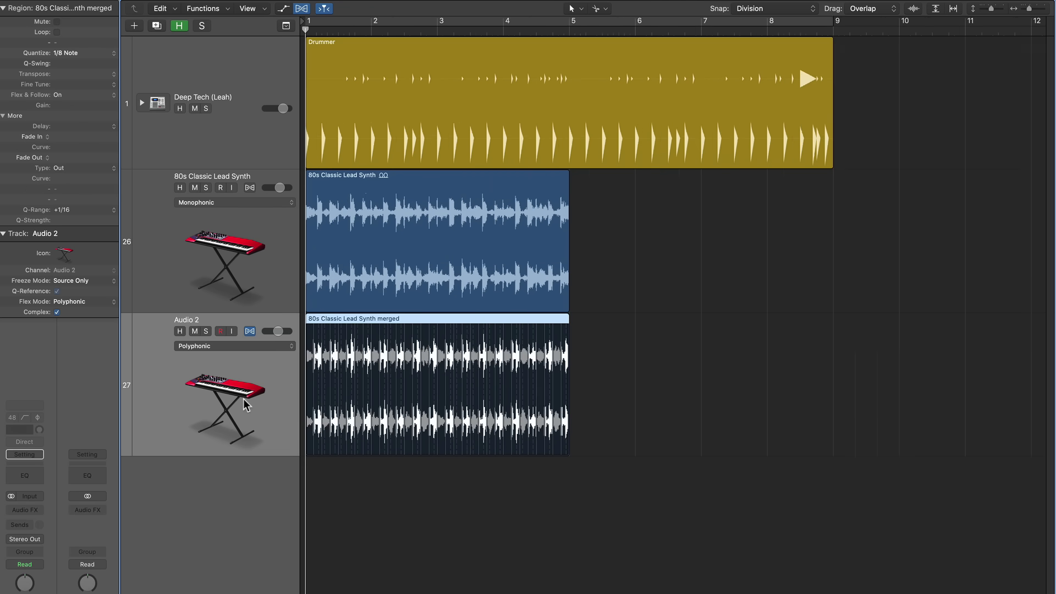
key("super+Right")
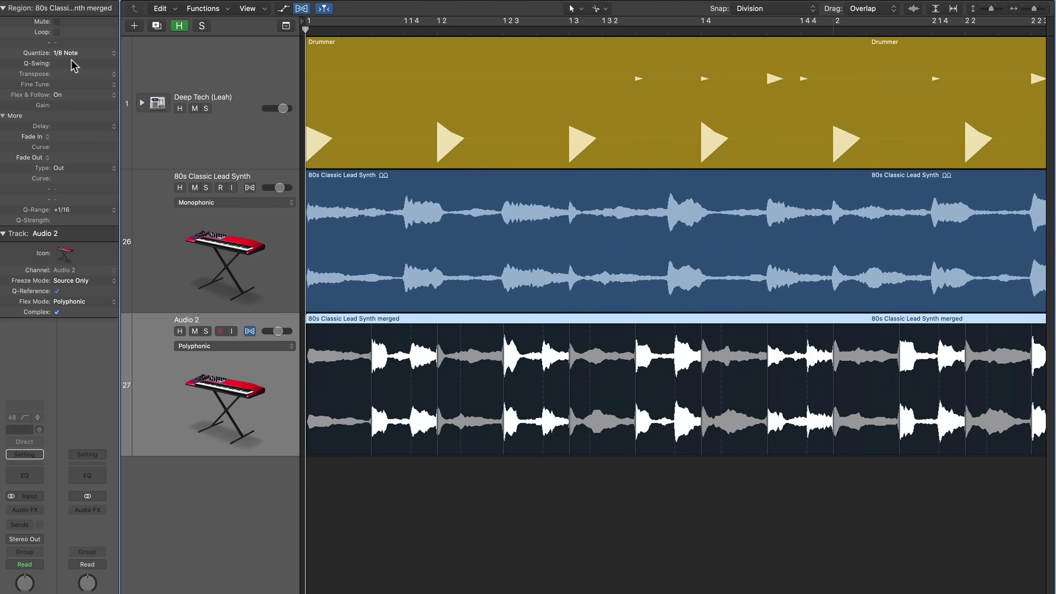
left_click(77, 52)
left_click(77, 62)
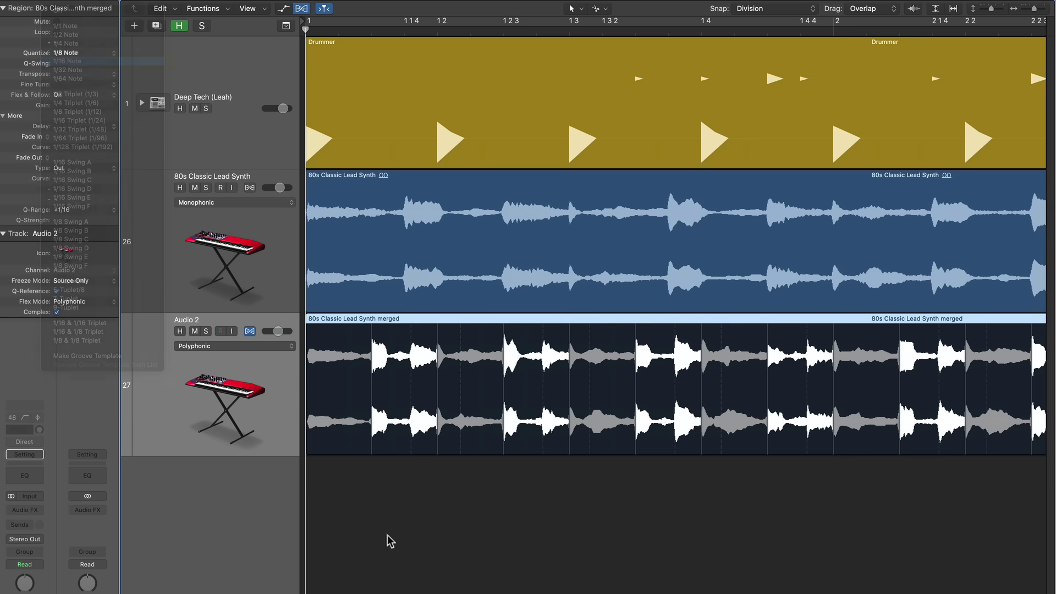
key("space")
key("super+Left")
key("super+Left")
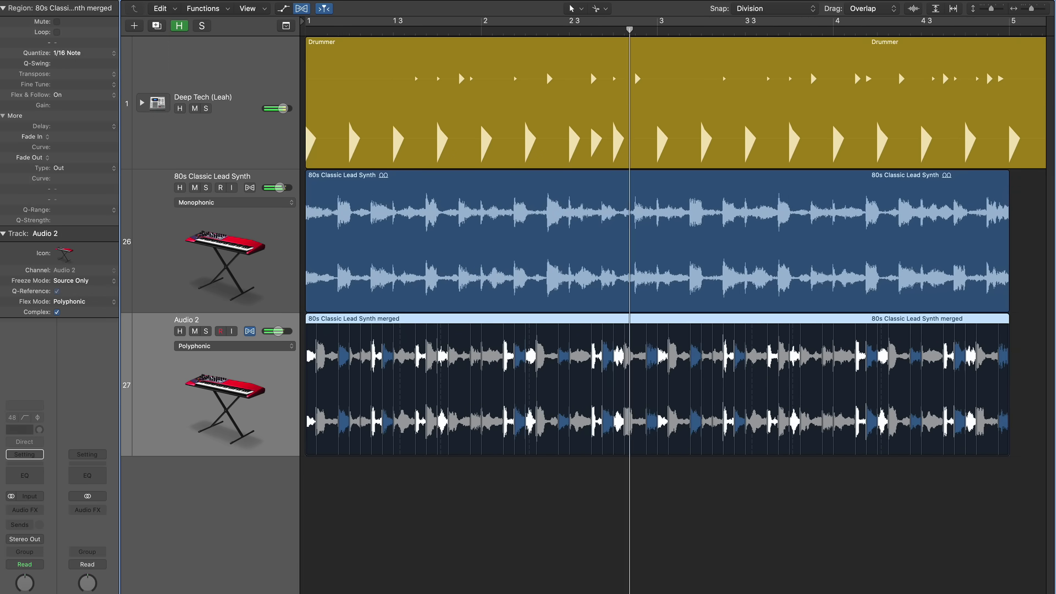
key("super+Left")
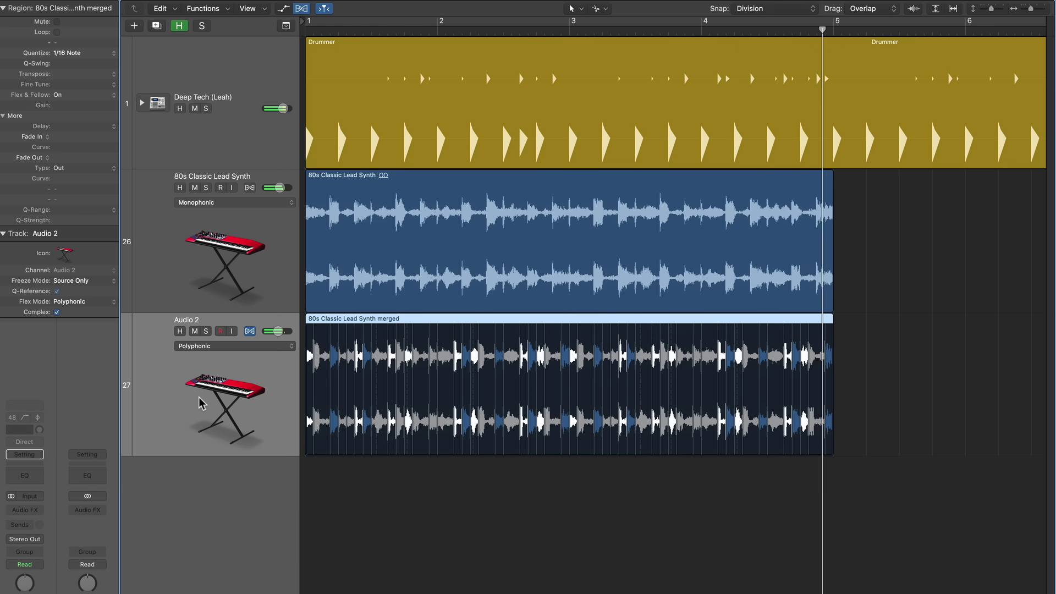
Repeat both 80s Classic Lead Synth regions so they continue through bar 9.
left_click(330, 524)
key("super+Left")
key("super+Left")
key("super+Left")
key("super+Left")
key("super+Left")
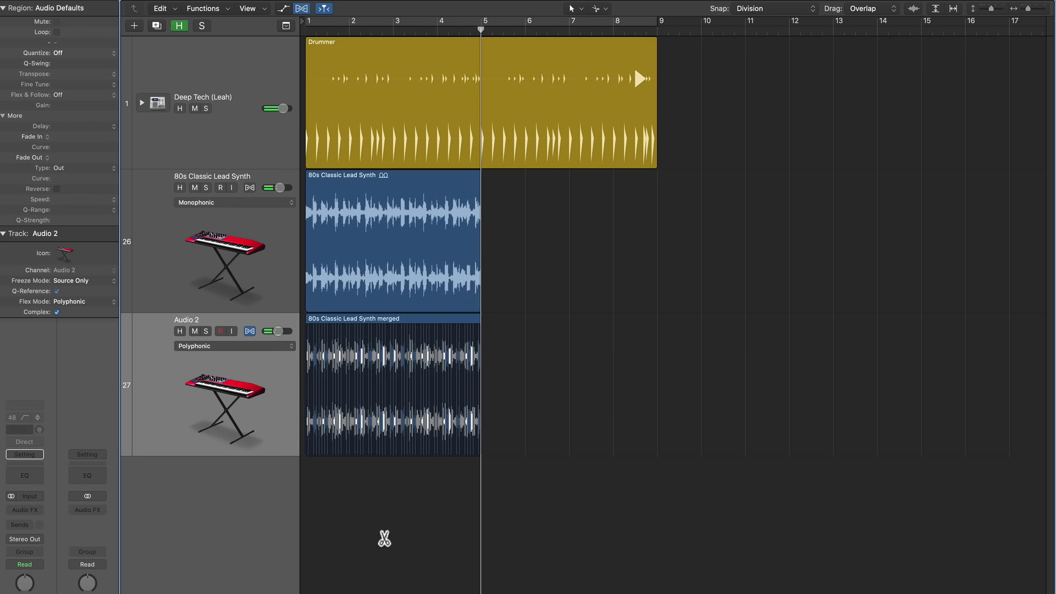
left_click_drag(557, 250, 471, 333)
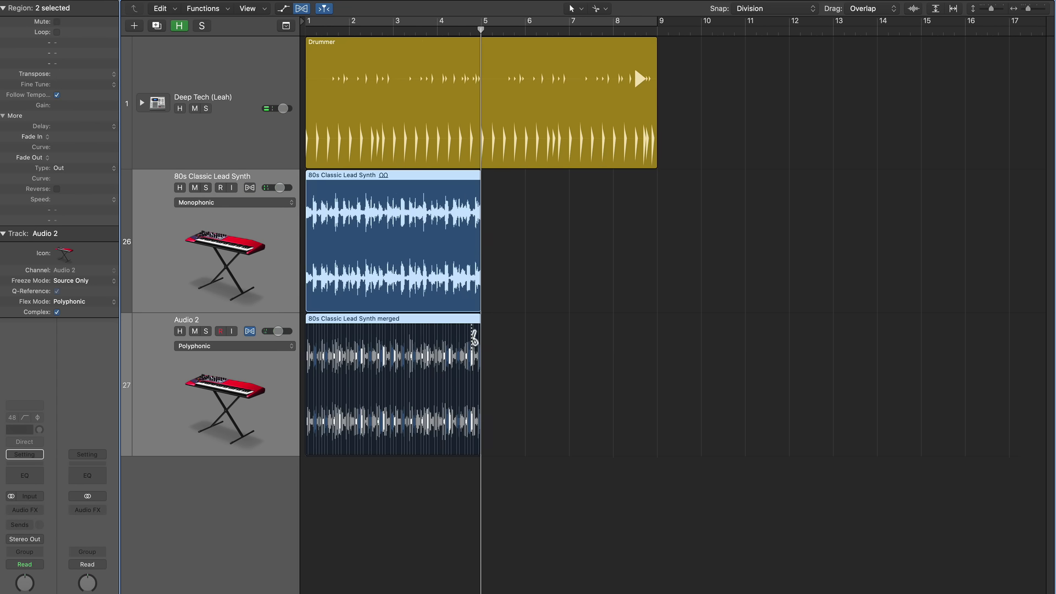
key("super+r")
left_click(555, 468)
key("Return")
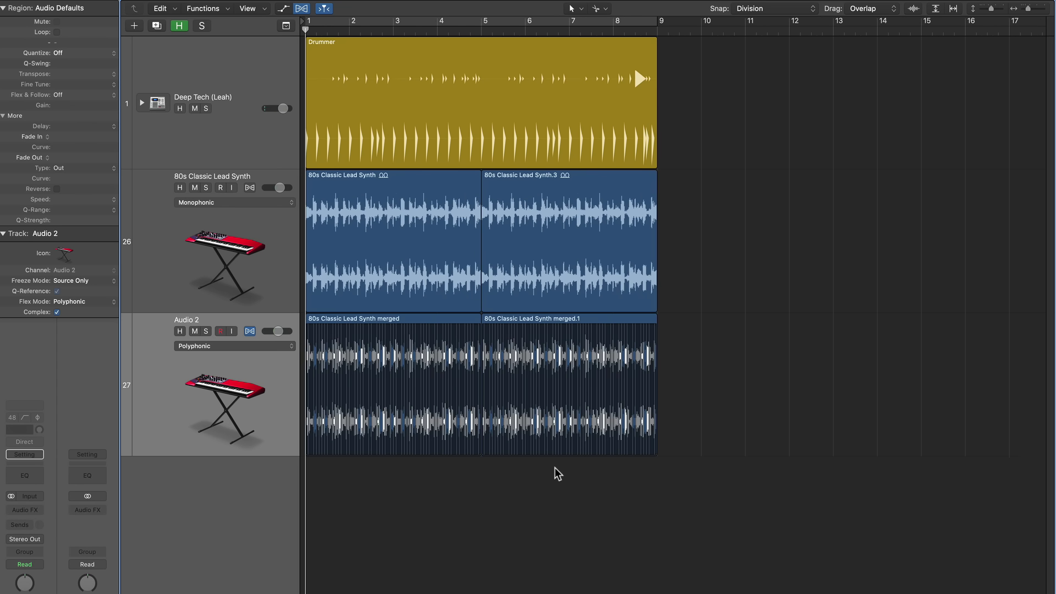
left_click(231, 397)
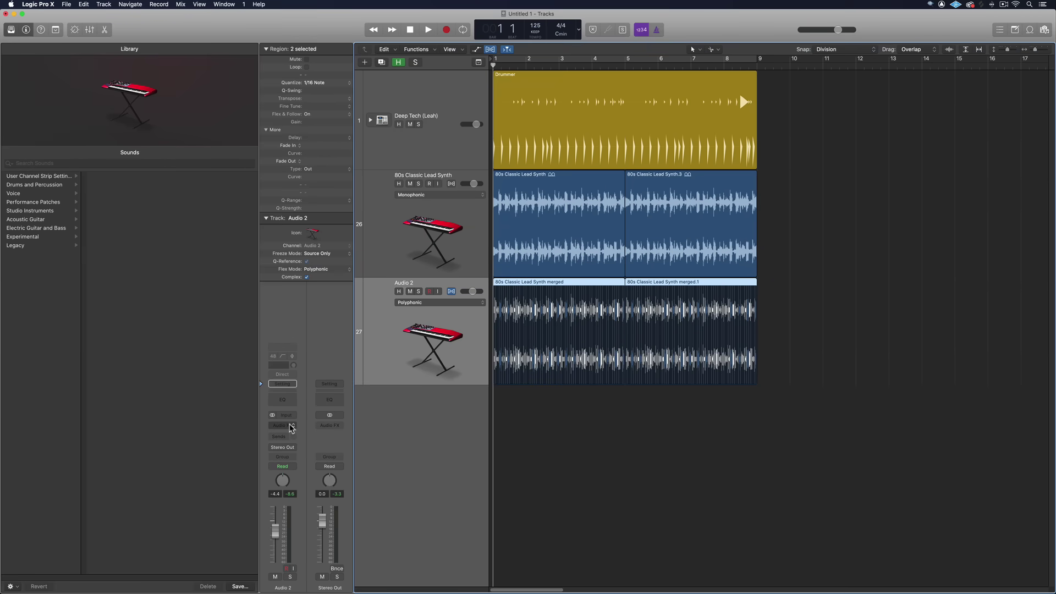
Insert a stereo Channel EQ on Audio 2 and switch off its low-cut band.
left_click(292, 427)
mouse_move(300, 504)
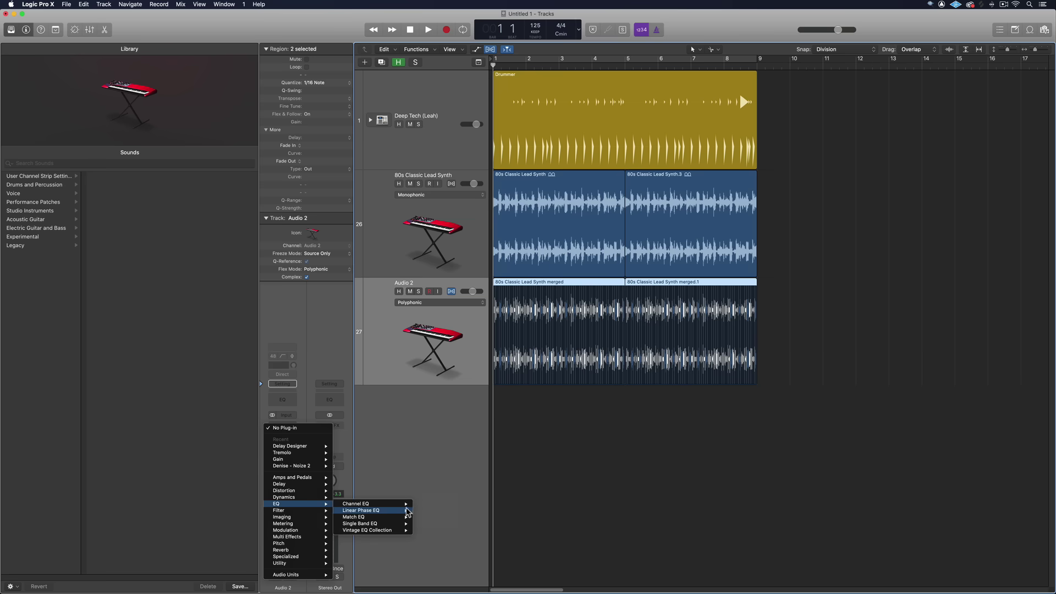
mouse_move(385, 504)
left_click(432, 504)
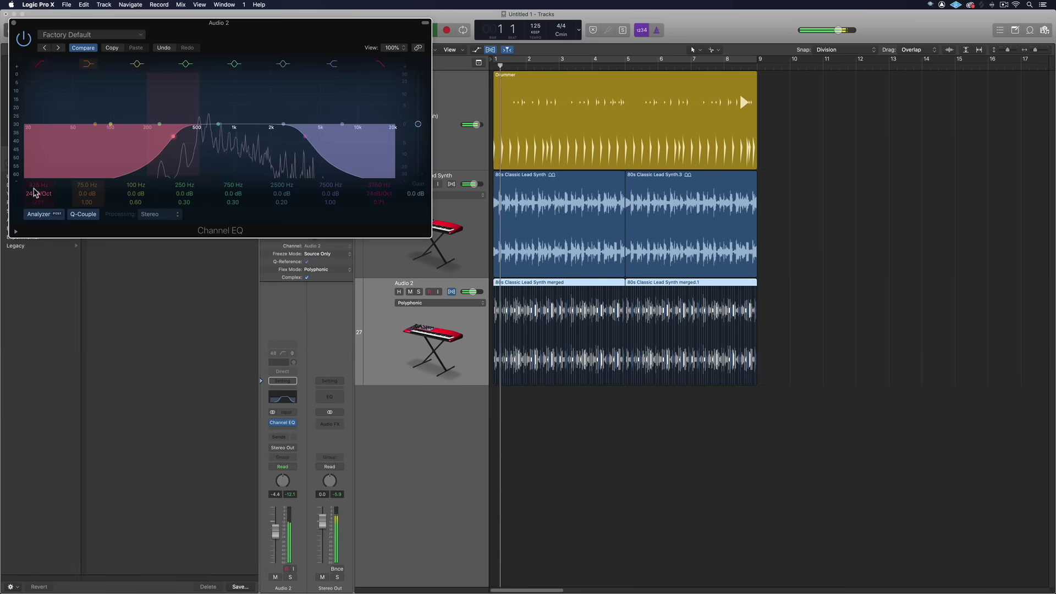
key("space")
left_click(40, 63)
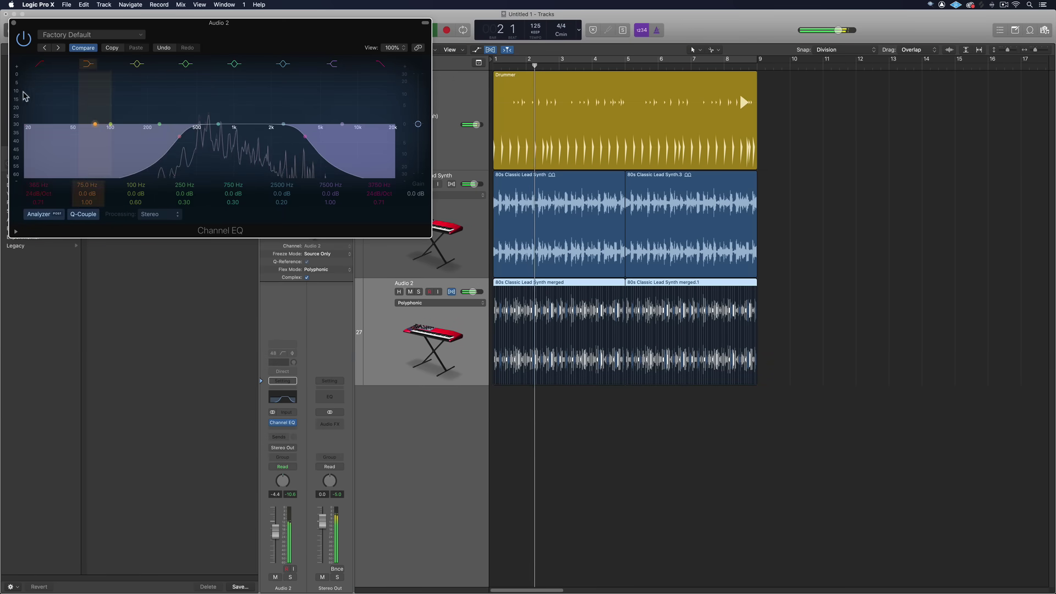
left_click(13, 22)
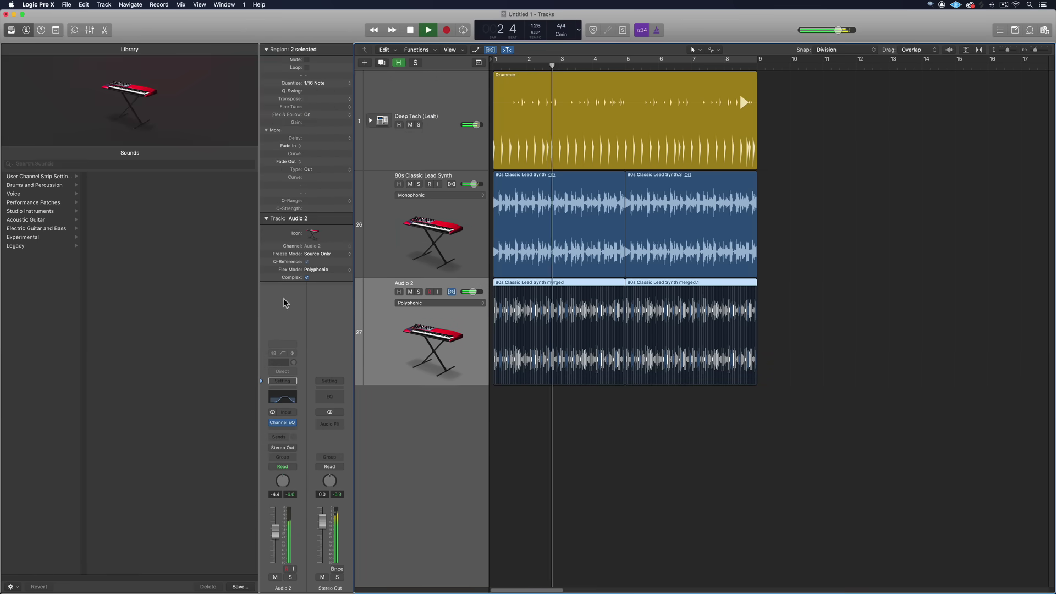
Add a stereo ChromaVerb after the EQ, set to Synth Hall at 52% wet, then show the mixer.
left_click(287, 432)
mouse_move(303, 524)
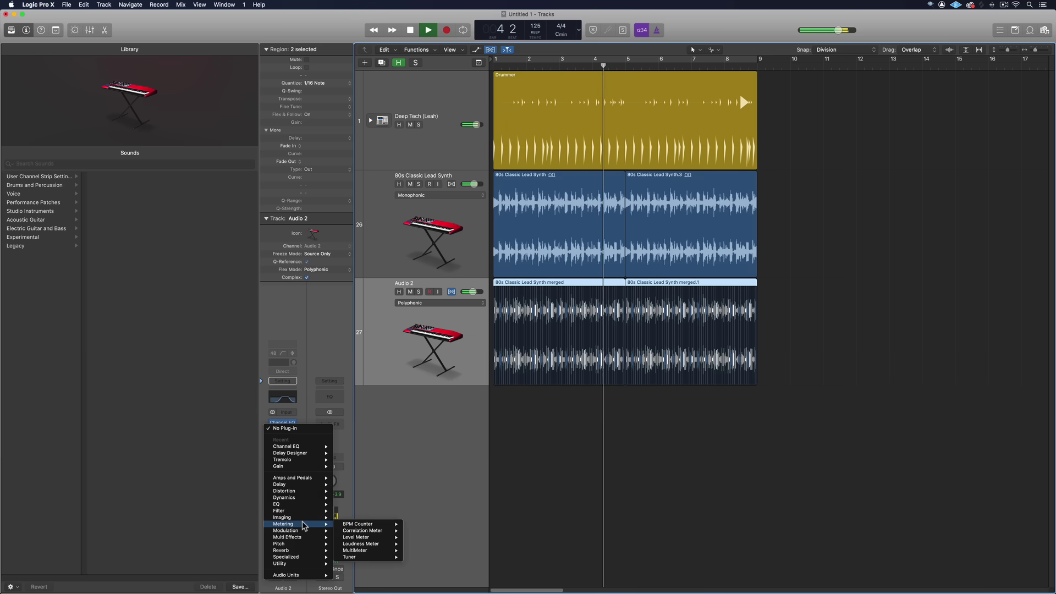
mouse_move(297, 550)
mouse_move(369, 550)
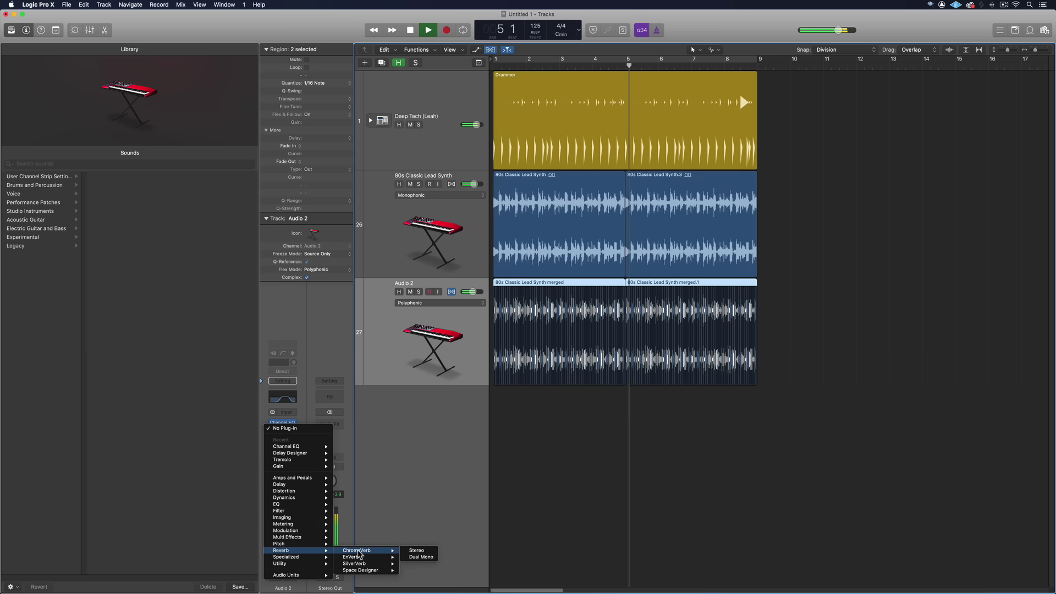
left_click(410, 551)
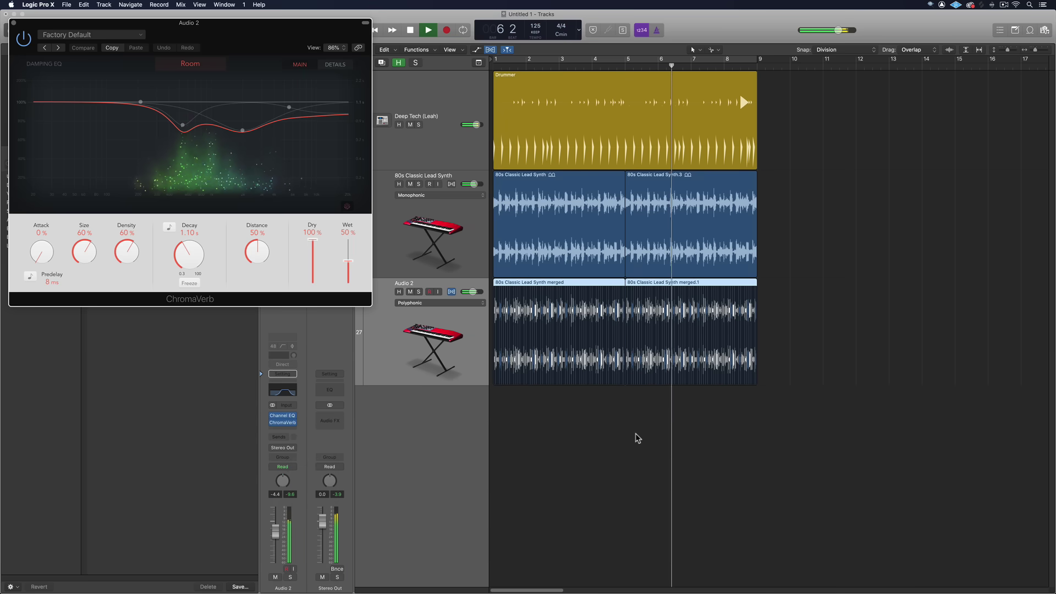
left_click_drag(290, 32, 424, 174)
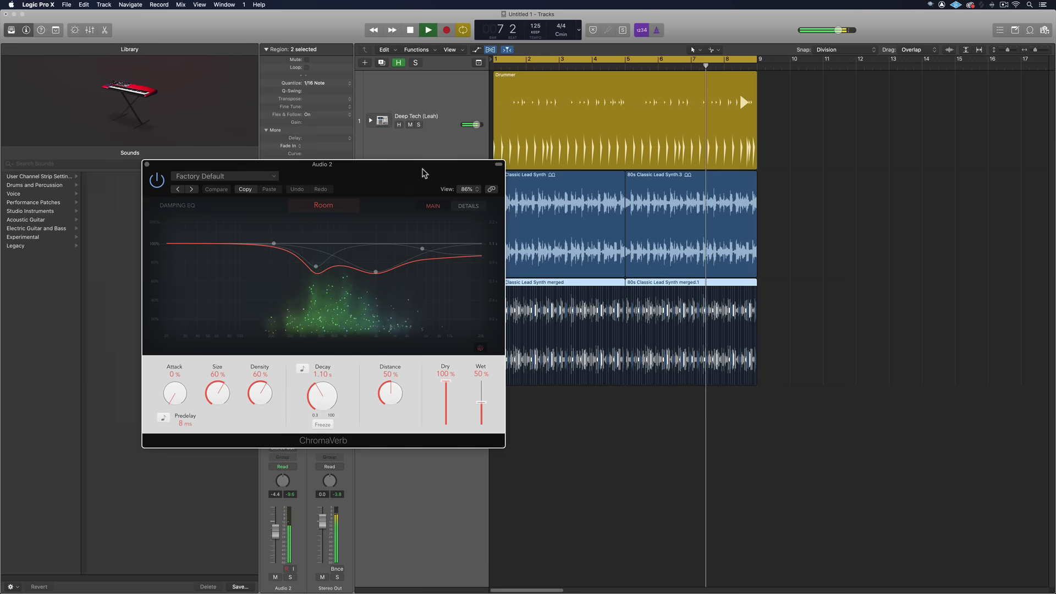
left_click(324, 206)
left_click(410, 245)
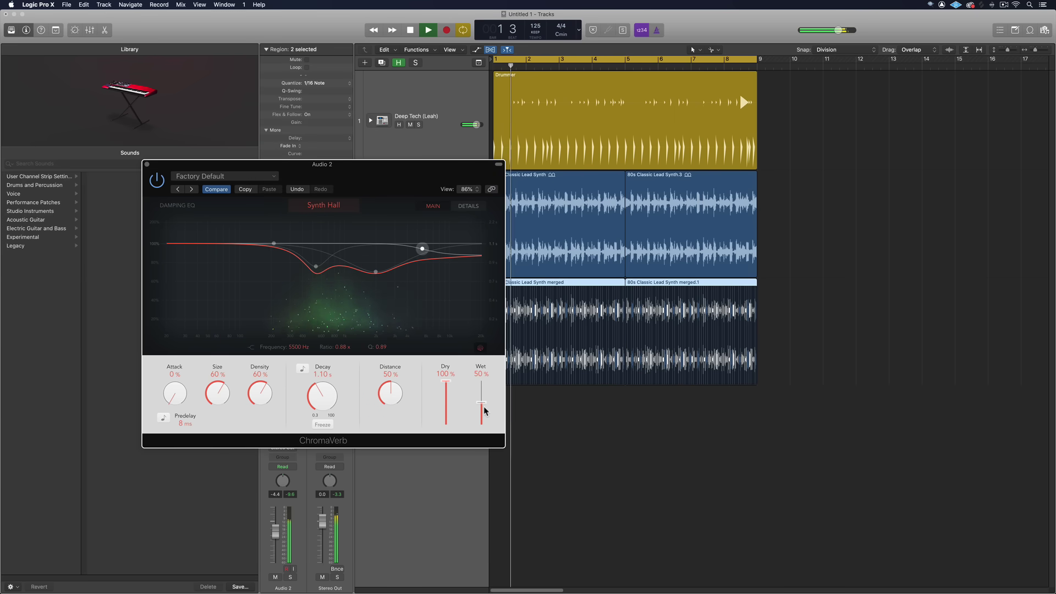
left_click_drag(486, 412, 483, 405)
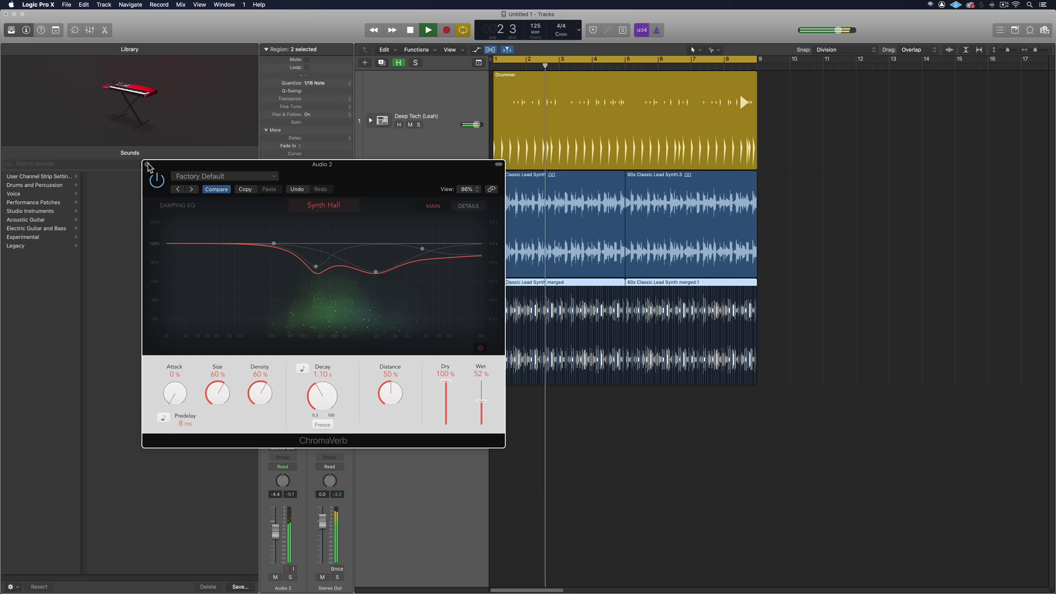
left_click(147, 165)
key("x")
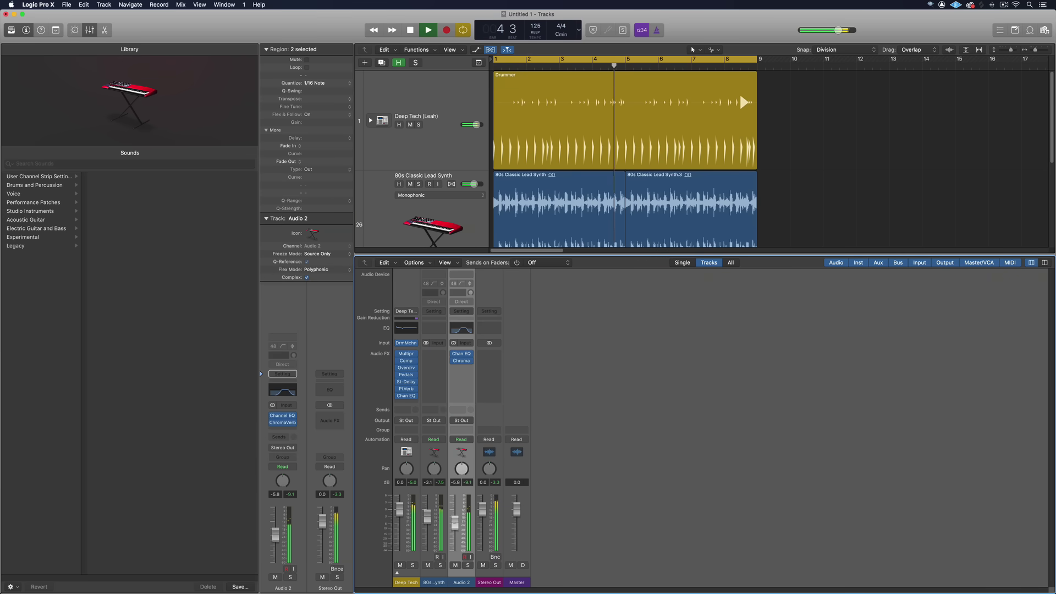
Raise the 80s Classic Lead Synth fader to -2.6 dB, close the mixer and stop playback.
left_click(431, 525)
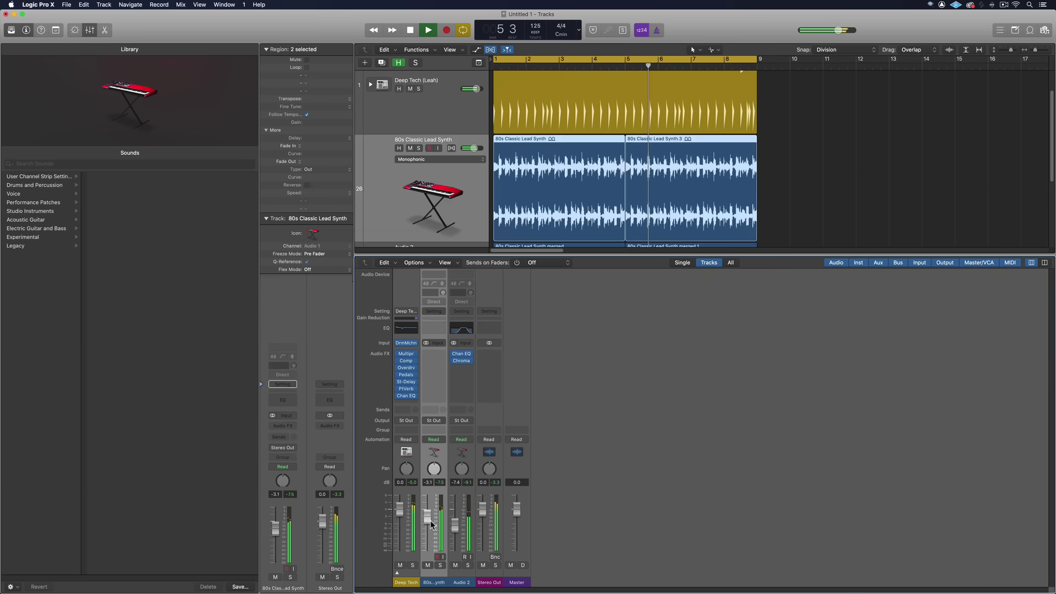
left_click(628, 457)
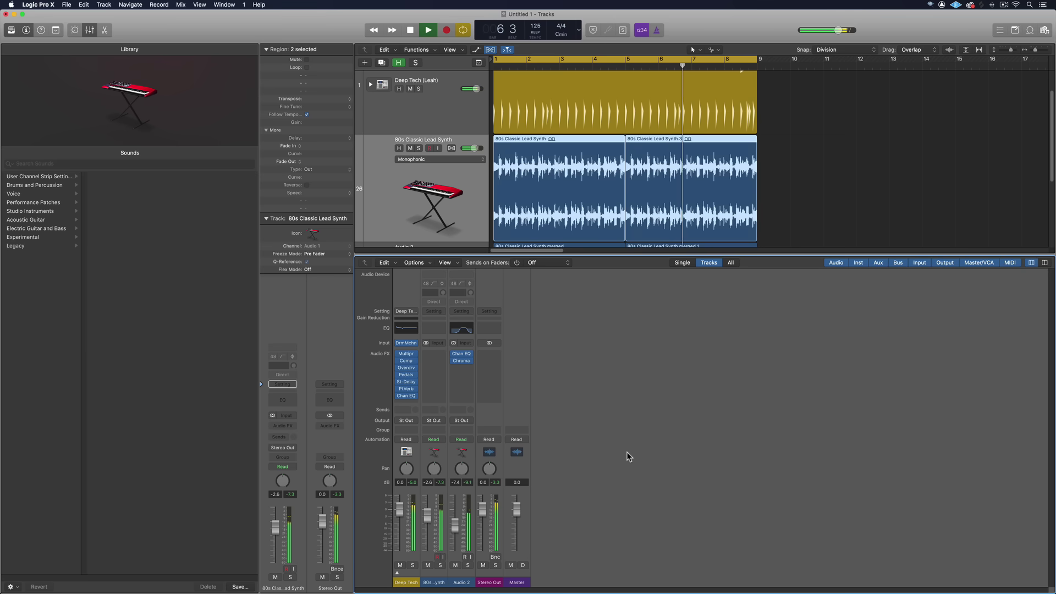
key("x")
key("space")
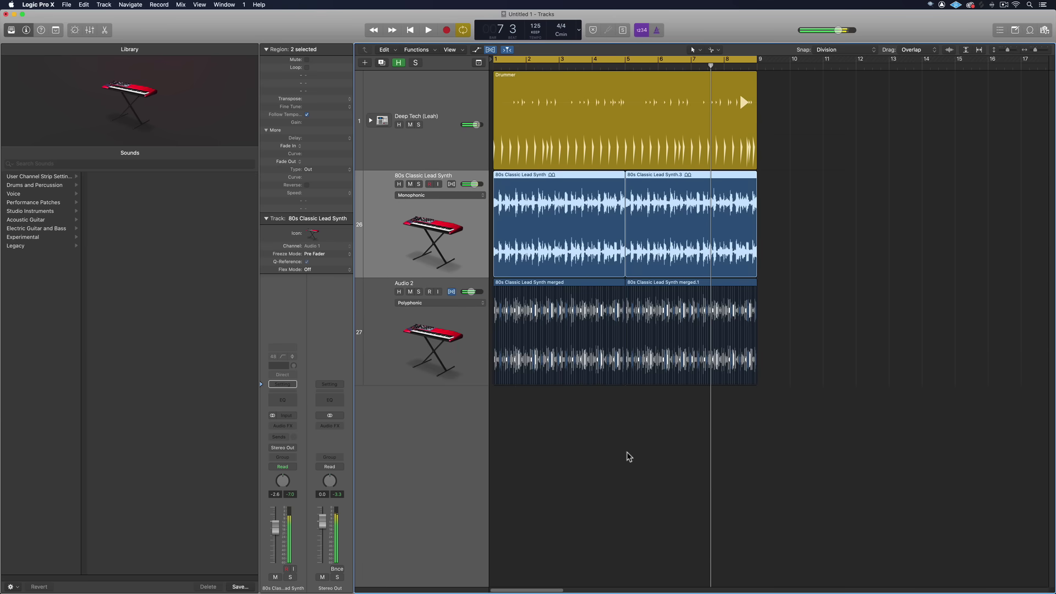
left_click(627, 456)
left_click_drag(818, 355, 582, 336)
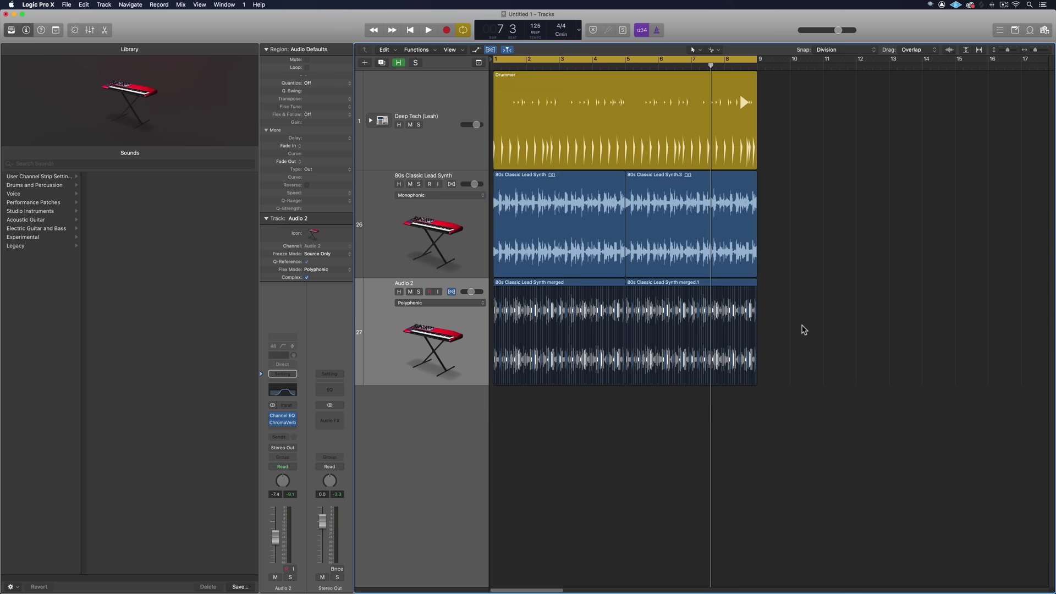
Return the playhead to bar 1 and zoom in horizontally on the tracks.
key("Return")
key("super+Right")
key("super+Right")
key("super+Right")
key("super+Right")
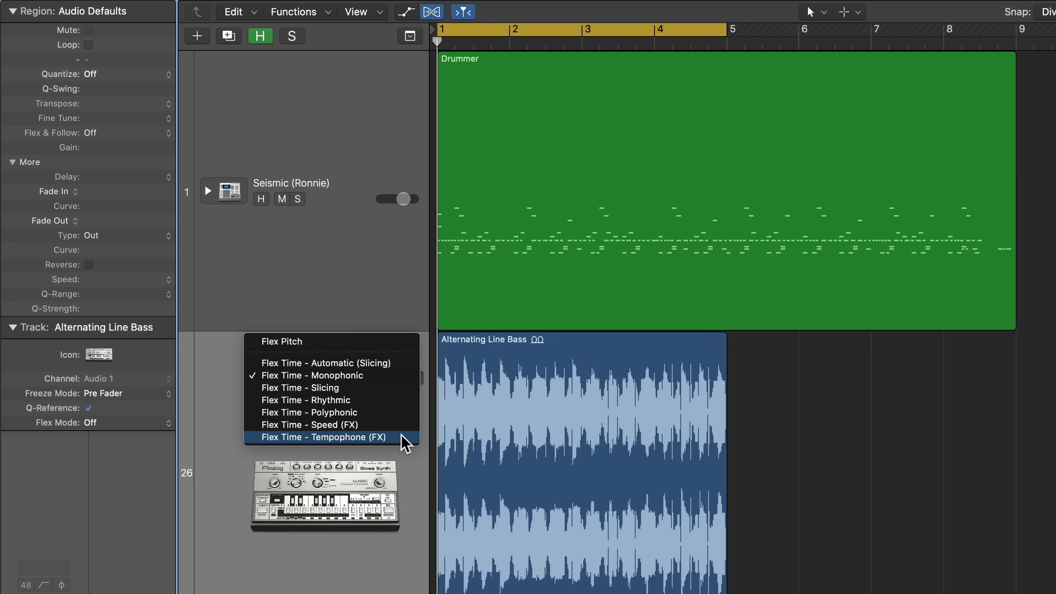
Leave the flex mode unchanged and play the project from the start.
left_click(858, 434)
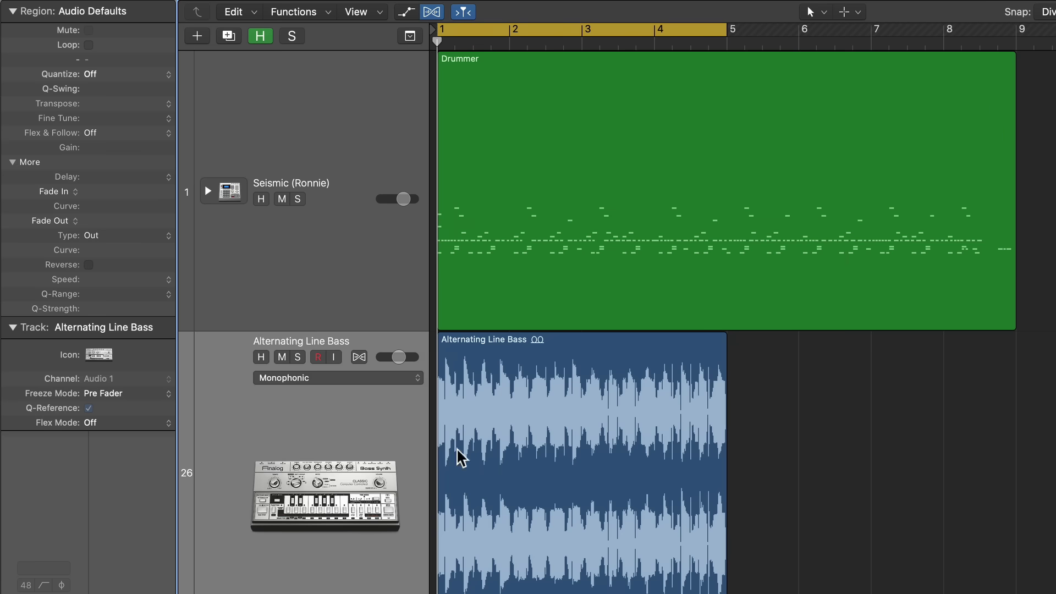
left_click(729, 220)
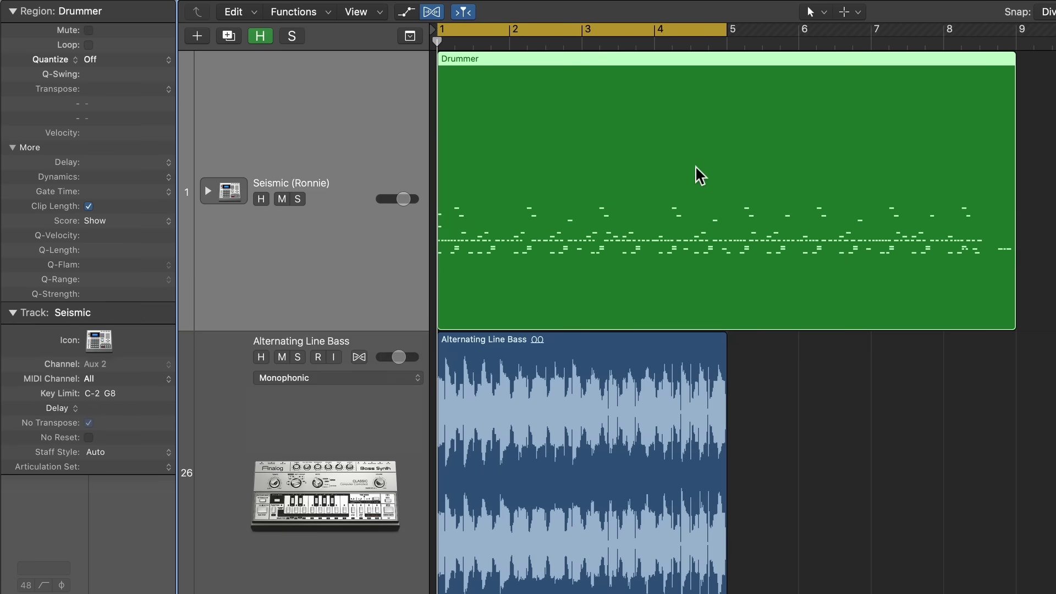
left_click(837, 491)
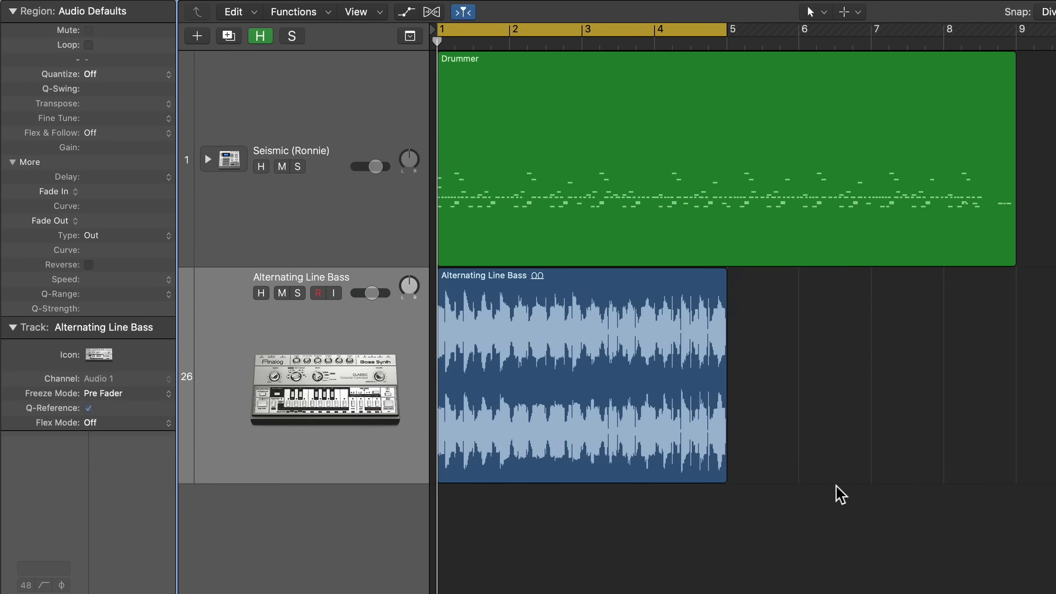
key("space")
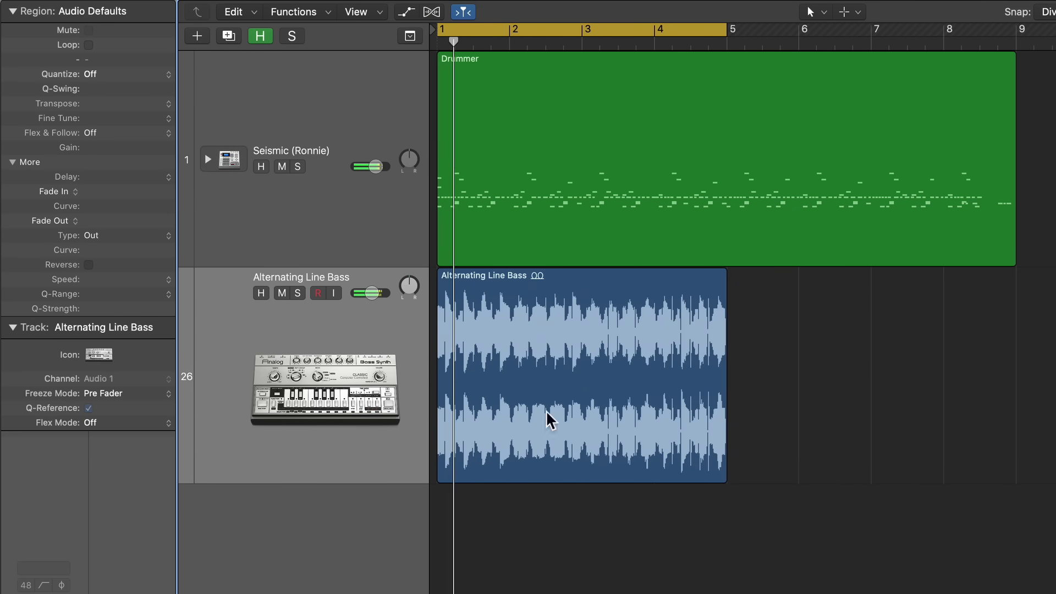
Solo the Alternating Line Bass track, stop playback, and zoom in on the bass region's first bars.
left_click(371, 397)
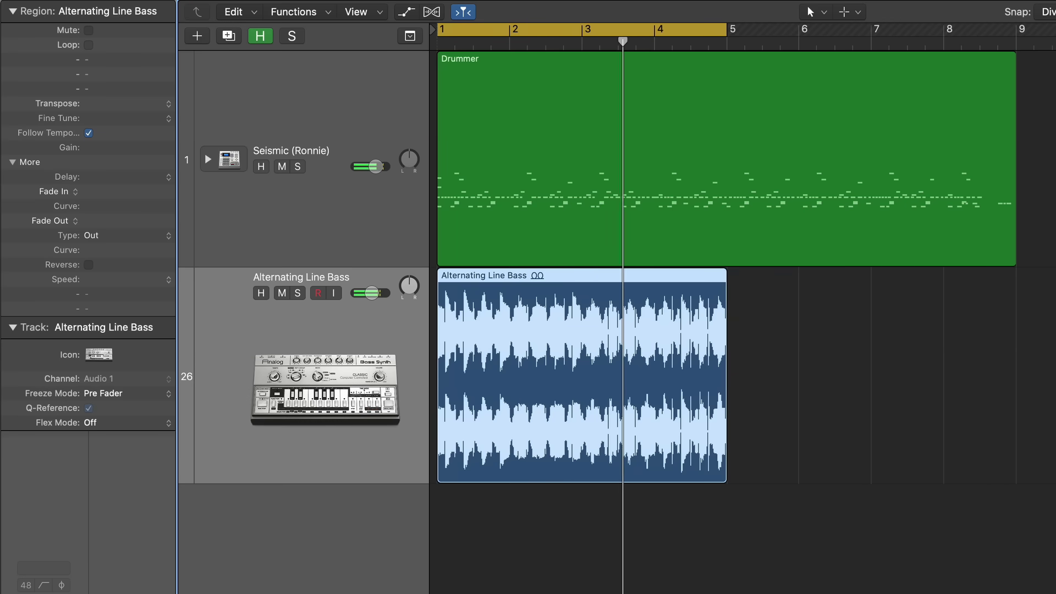
left_click(297, 292)
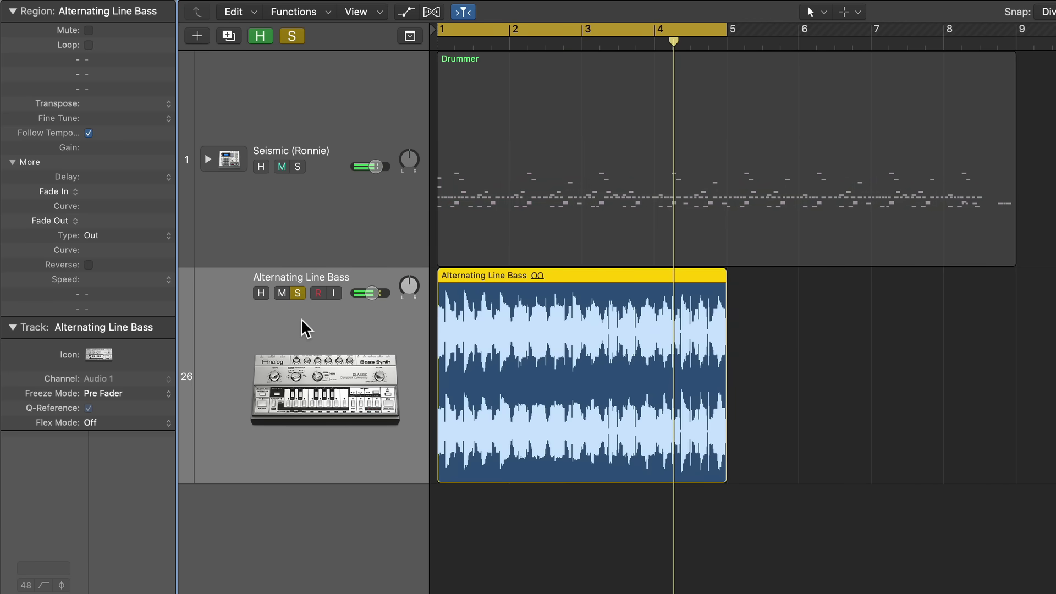
key("space")
key("z")
key("super+Right")
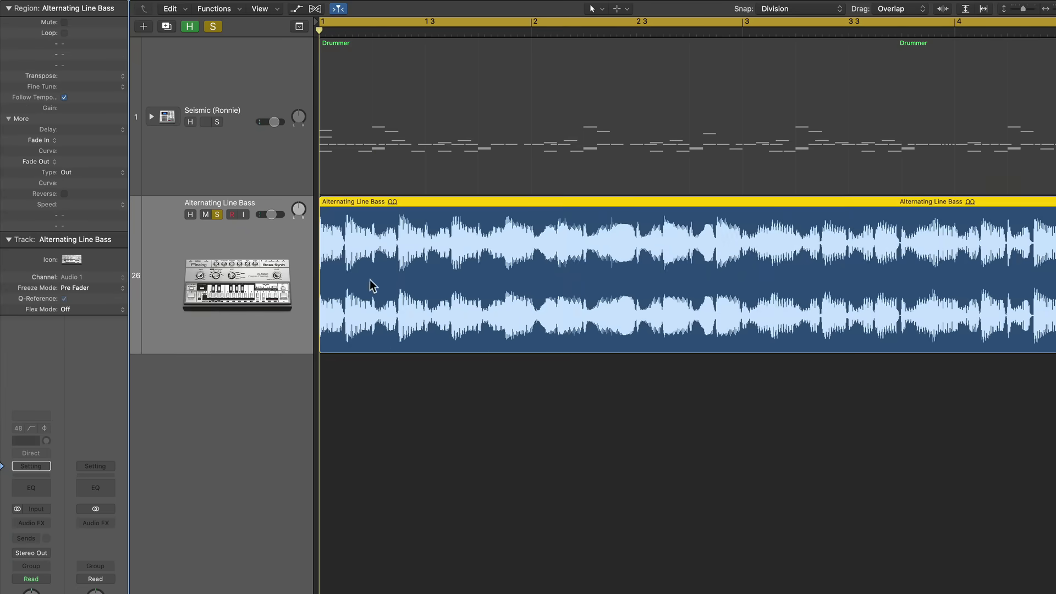
left_click(580, 591)
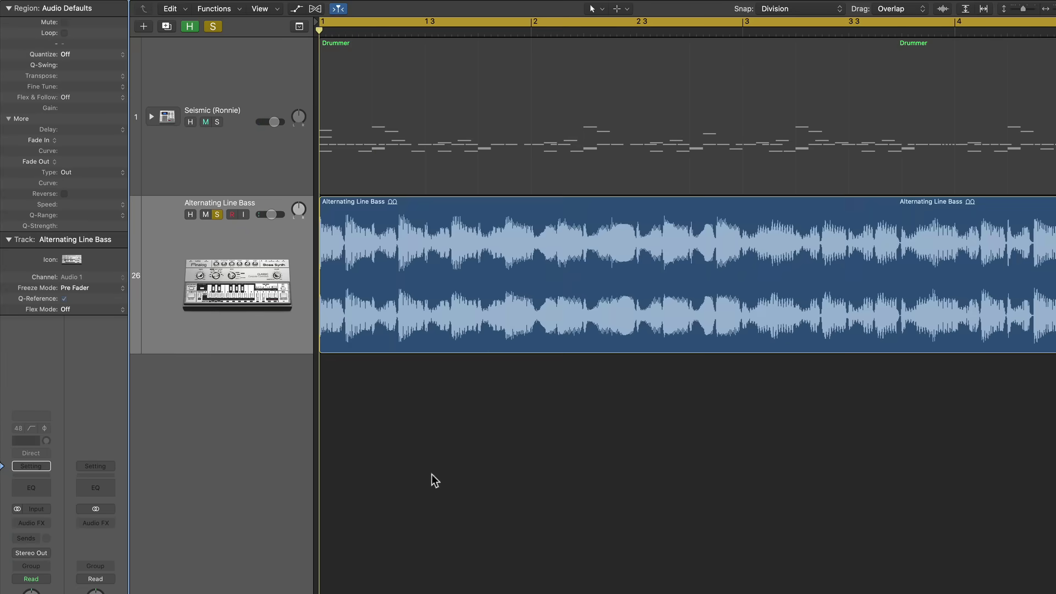
left_click(361, 361)
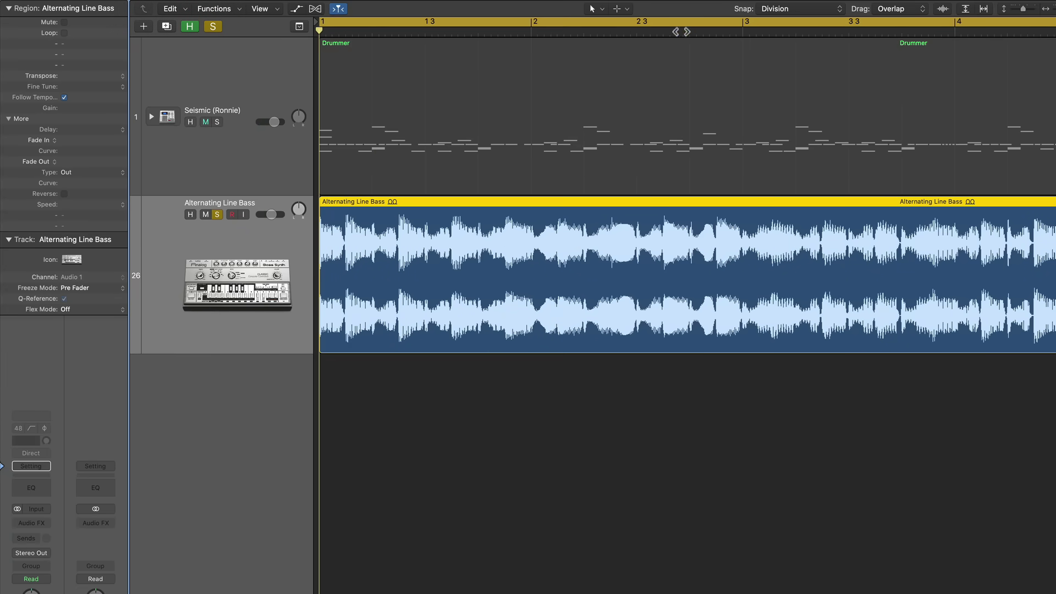
mouse_move(770, 11)
Use the Scissors Tool to cut the bass region into equal slices, then audition them.
left_click(625, 11)
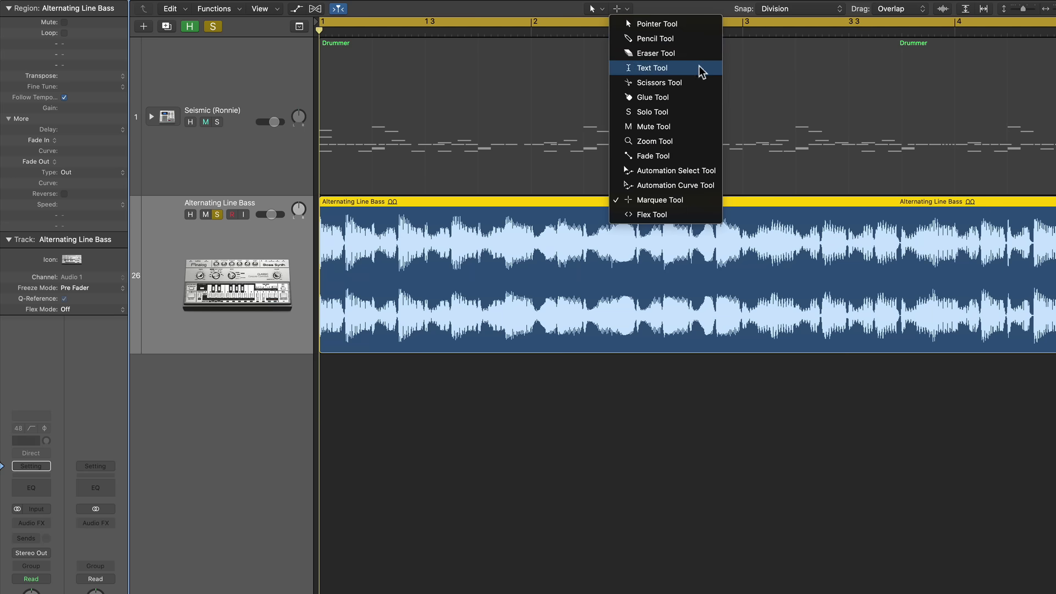
left_click(698, 83)
key("super+Right")
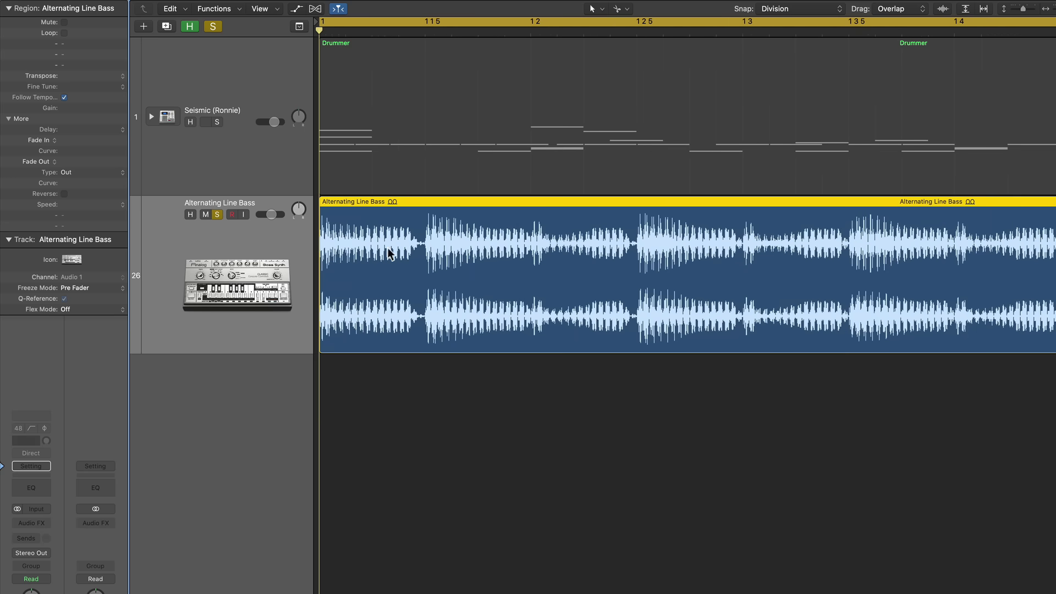
key("super+Right")
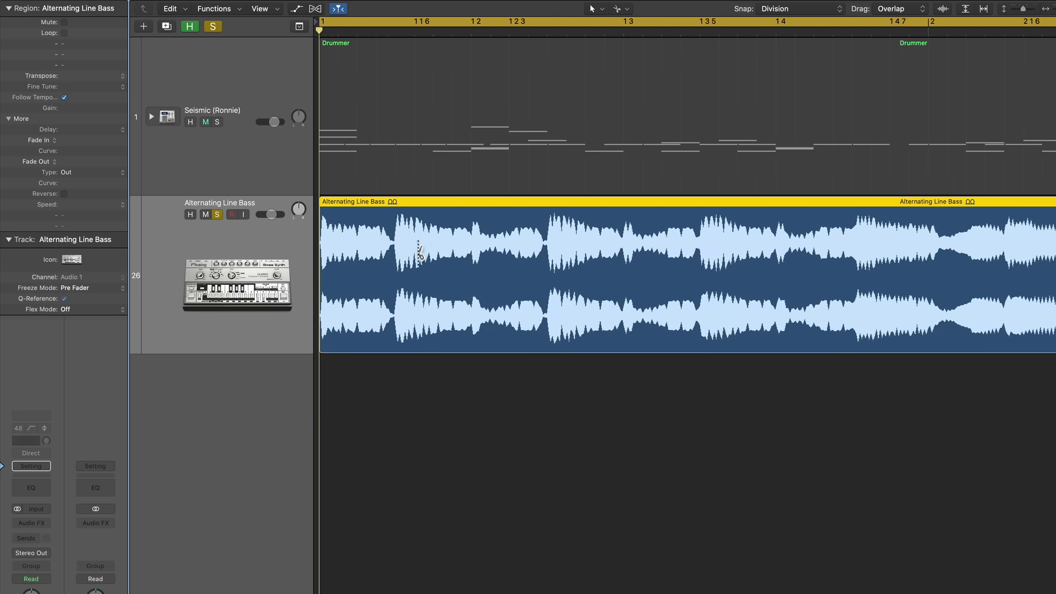
left_click(396, 251, "super")
key("super+z")
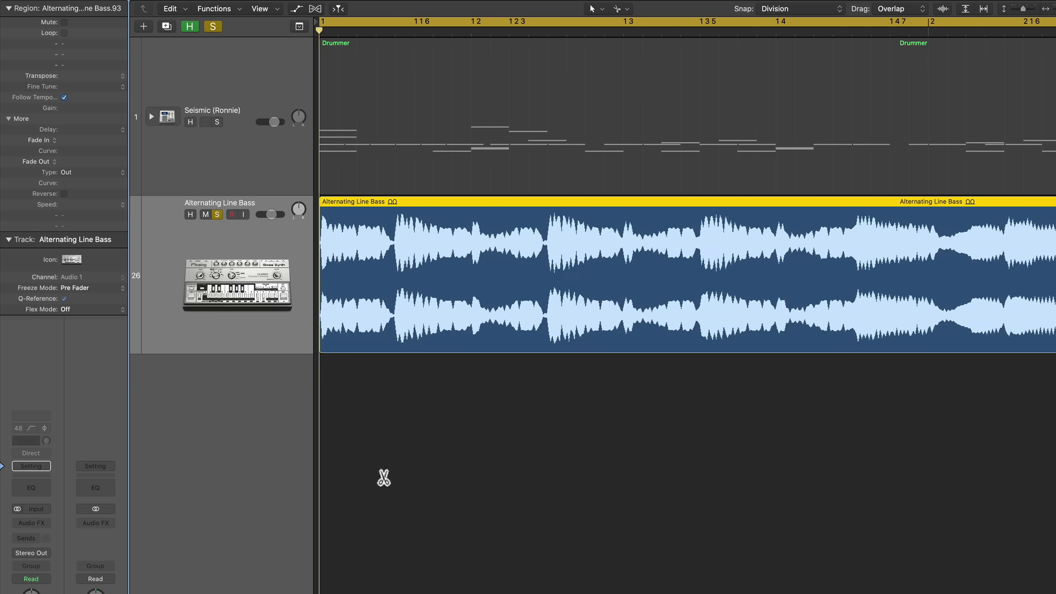
left_click(396, 249, "alt")
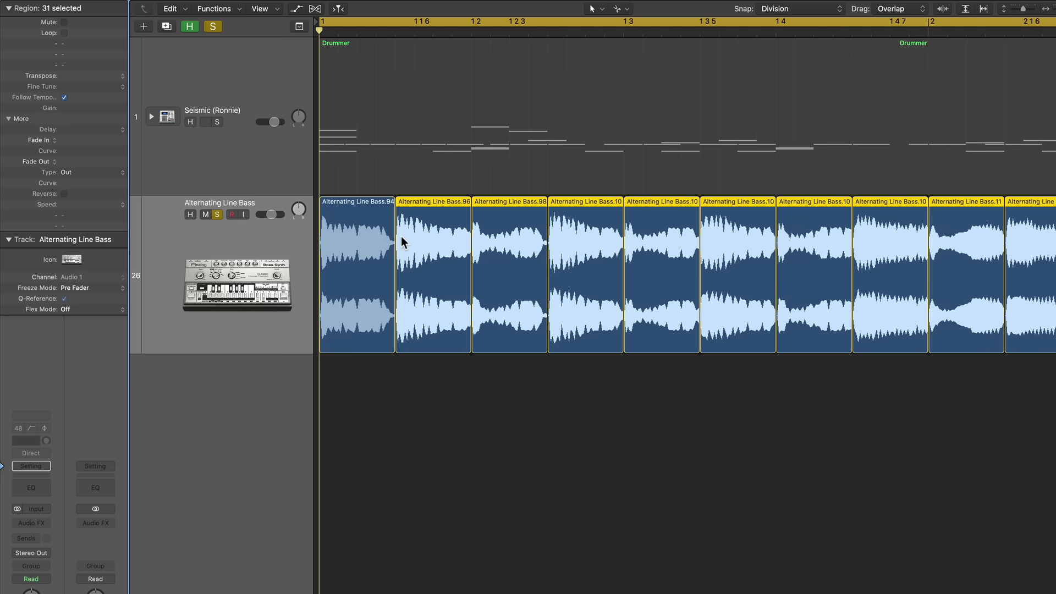
key("space")
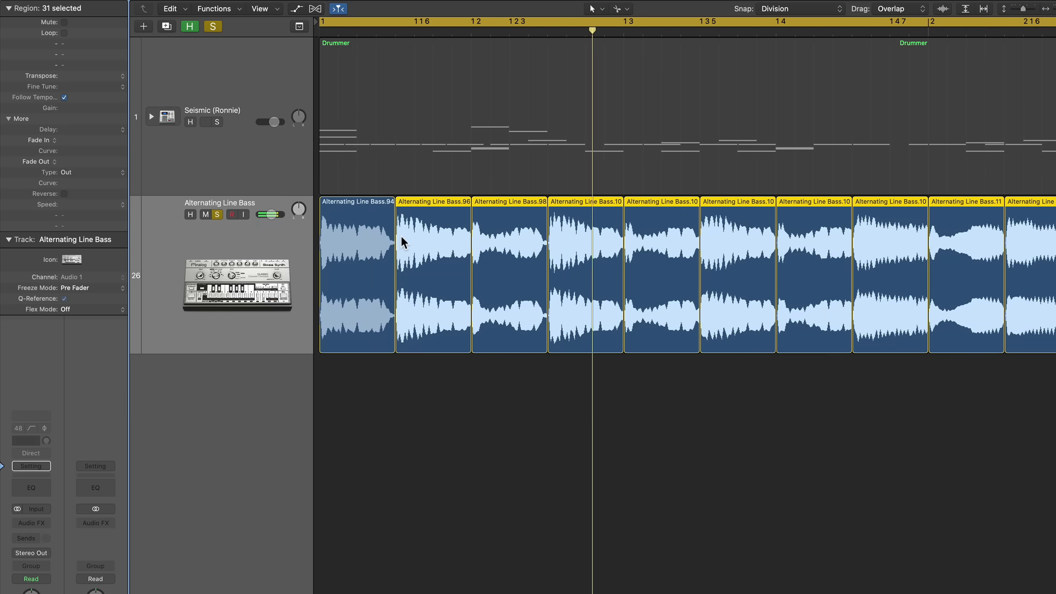
key("space")
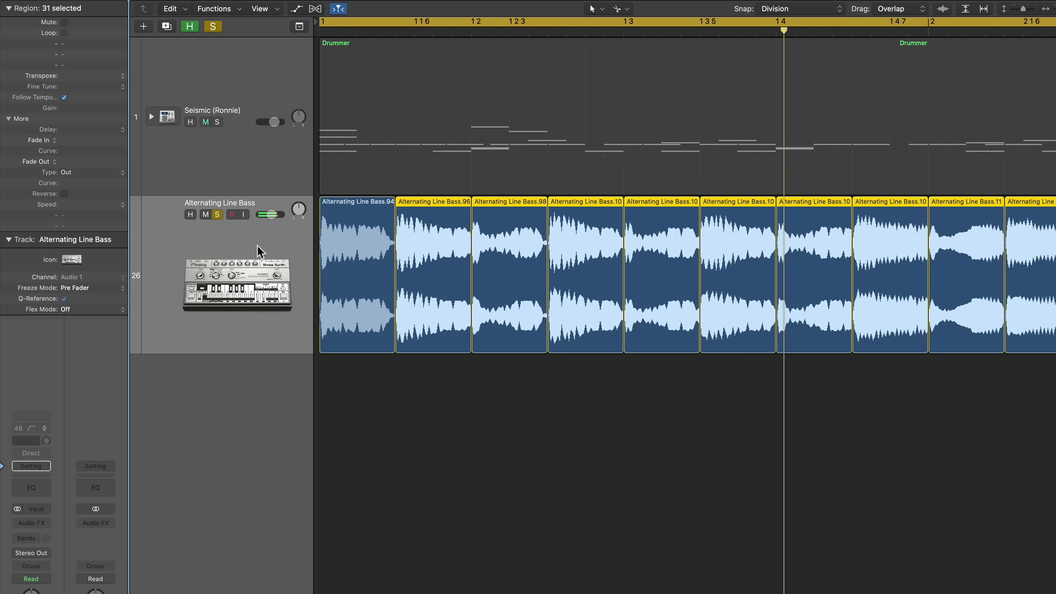
Trim all slices shorter so they play as separated hits from bar 1.
left_click(258, 246)
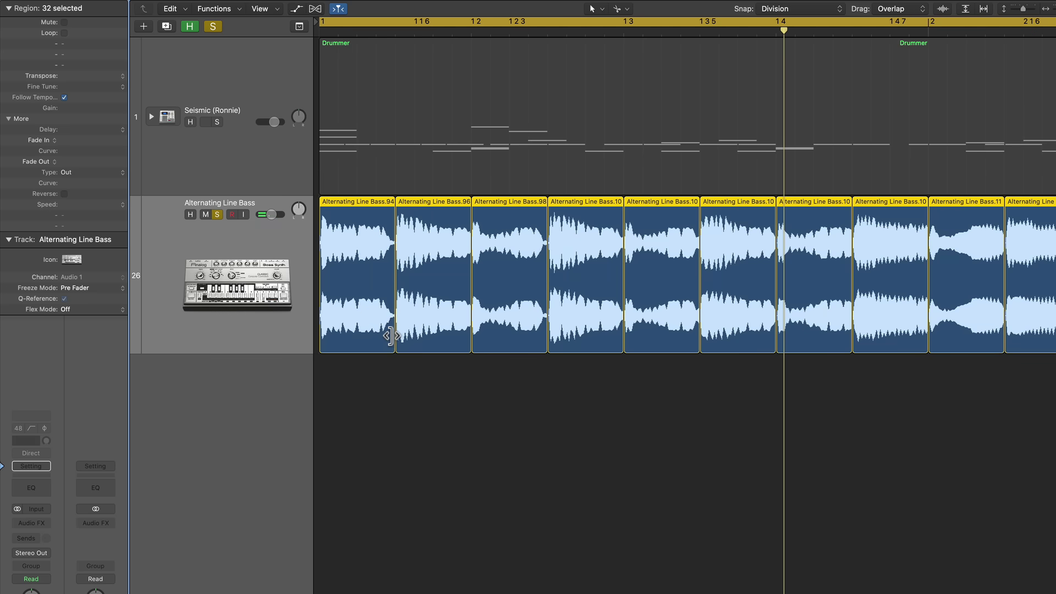
left_click_drag(391, 335, 362, 337)
left_click(391, 432)
key("space")
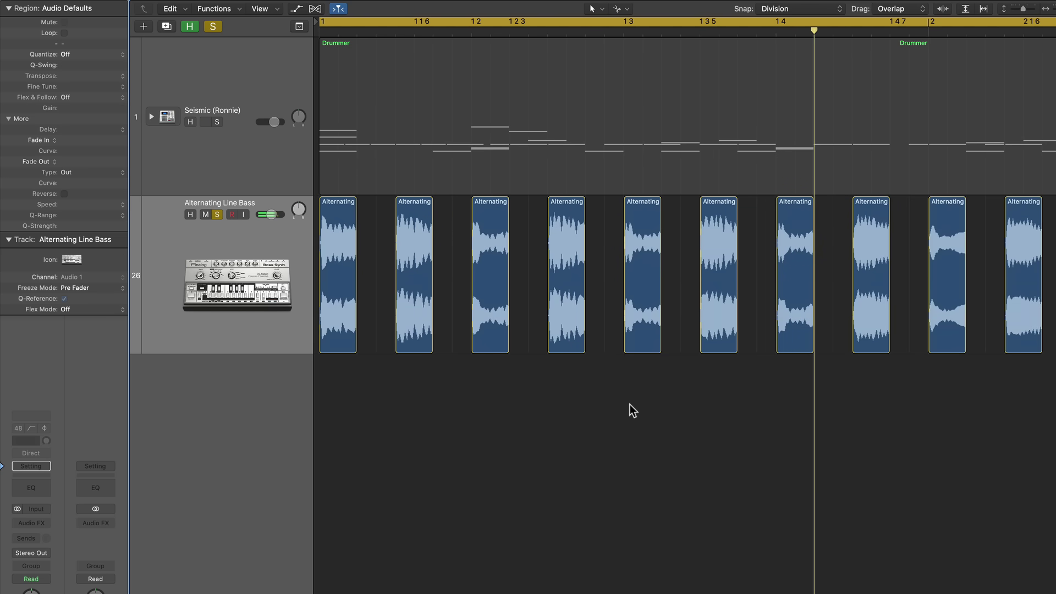
Delete every bass slice after the first four.
scroll(629, 404, "down", 8)
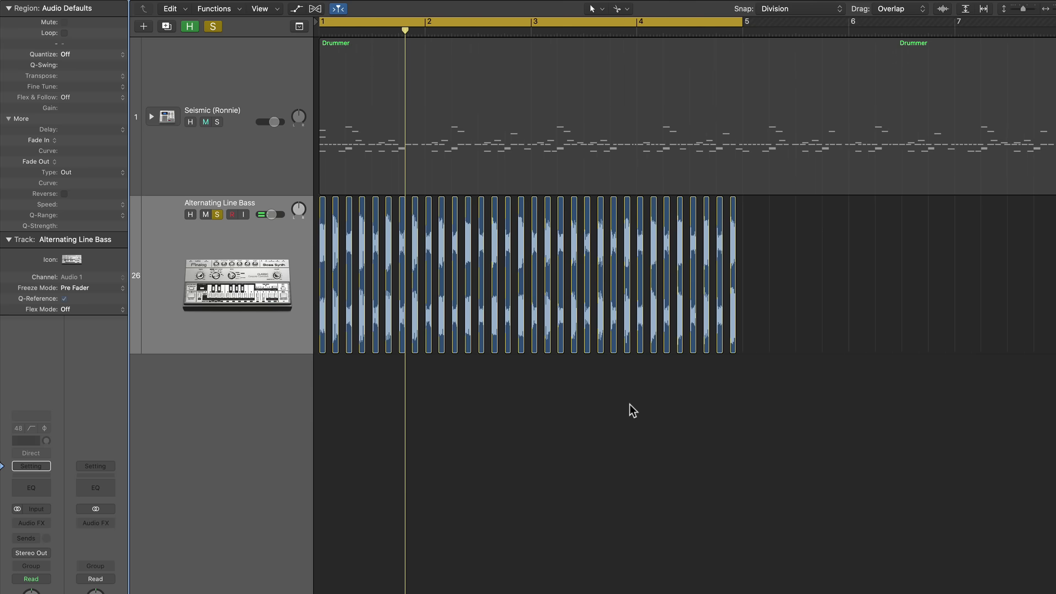
left_click_drag(812, 315, 372, 415)
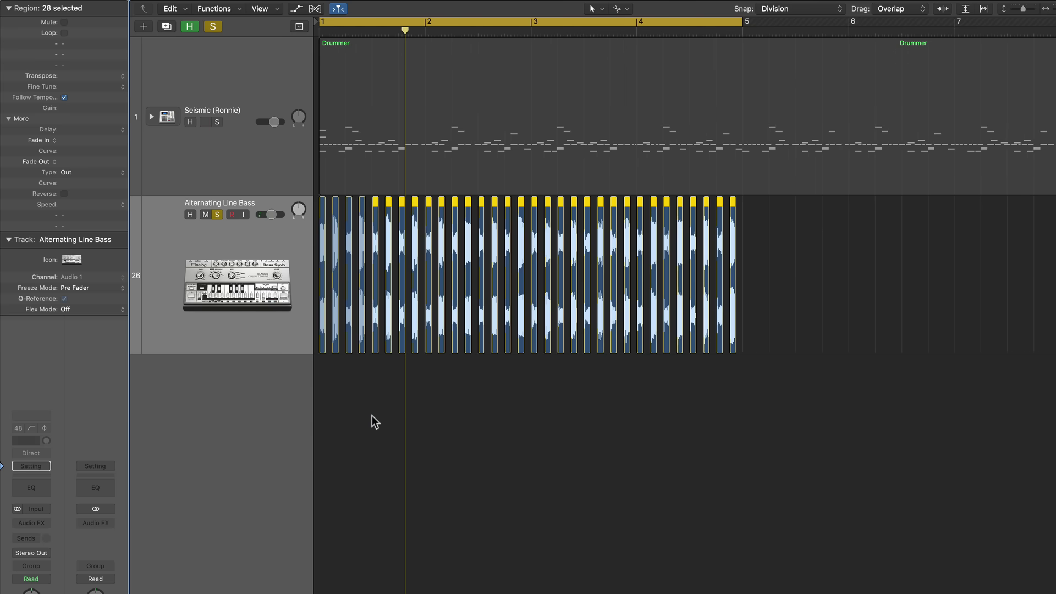
key("Delete")
key("space")
Give the four remaining hits a Fade Out of 44 and play them back.
scroll(372, 418, "up", 8)
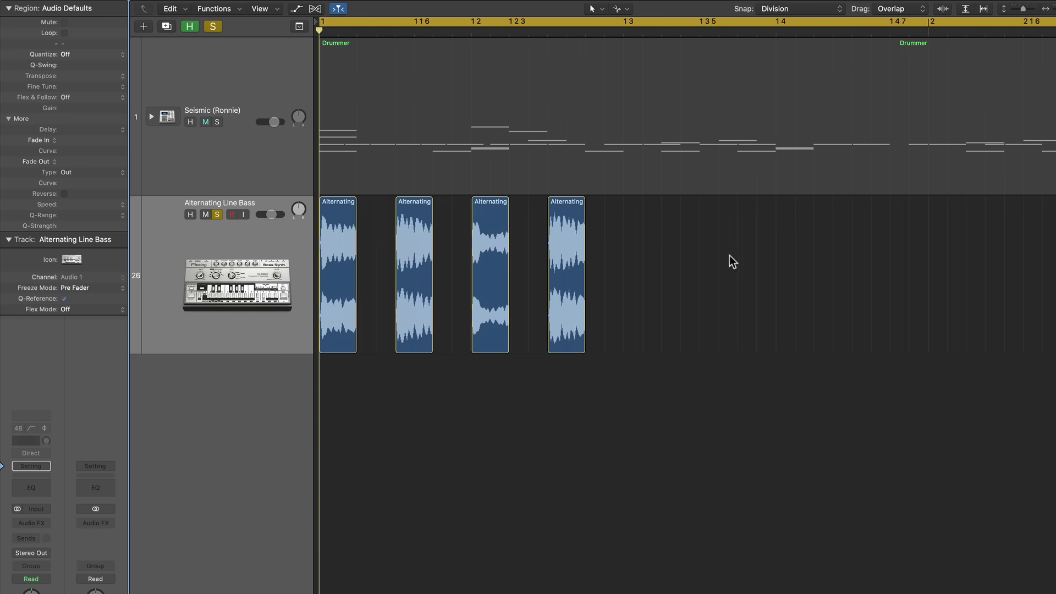
left_click_drag(733, 262, 330, 258)
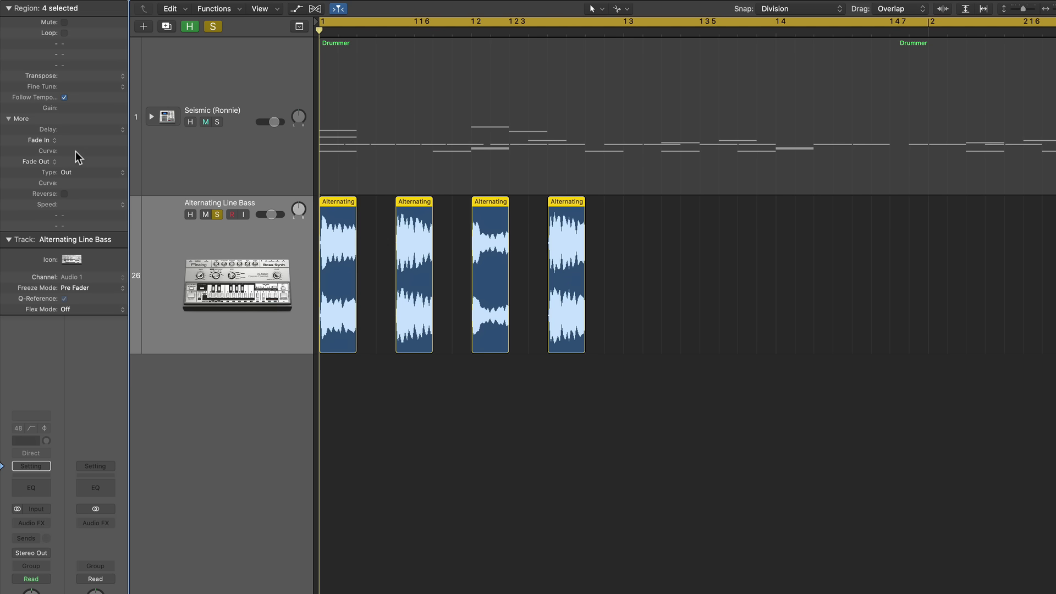
left_click_drag(73, 160, 73, 74)
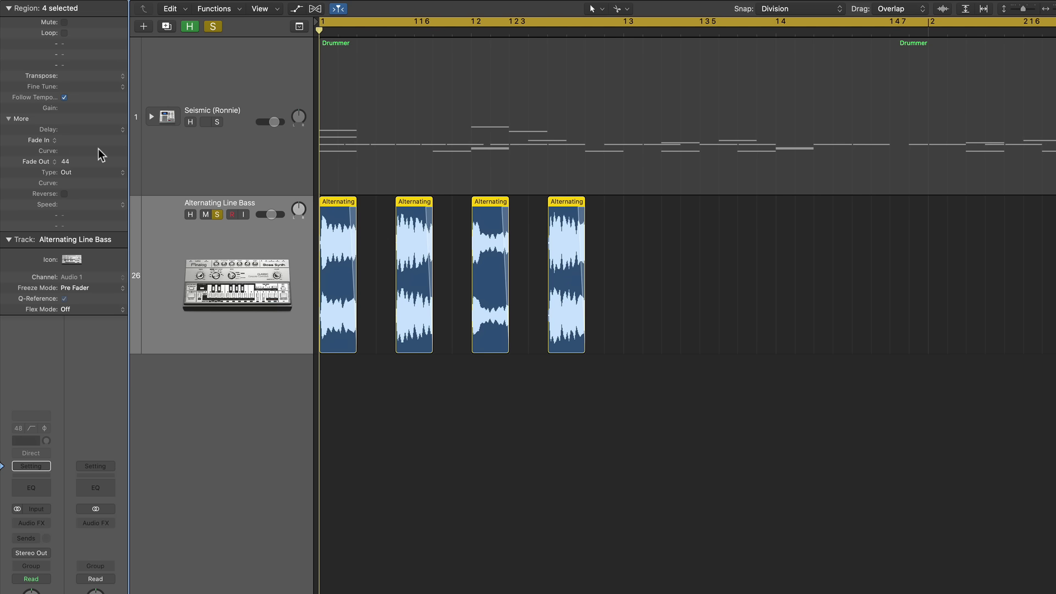
left_click(456, 412)
key("space")
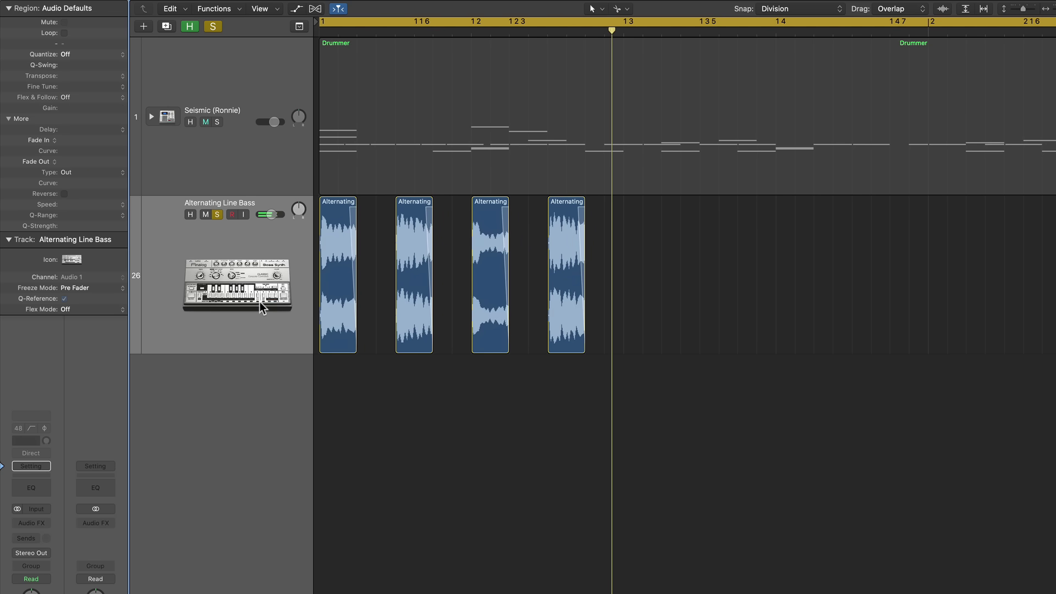
Enable flex on the Alternating Line Bass track in Tempophone (FX) mode and play it back.
left_click(245, 299)
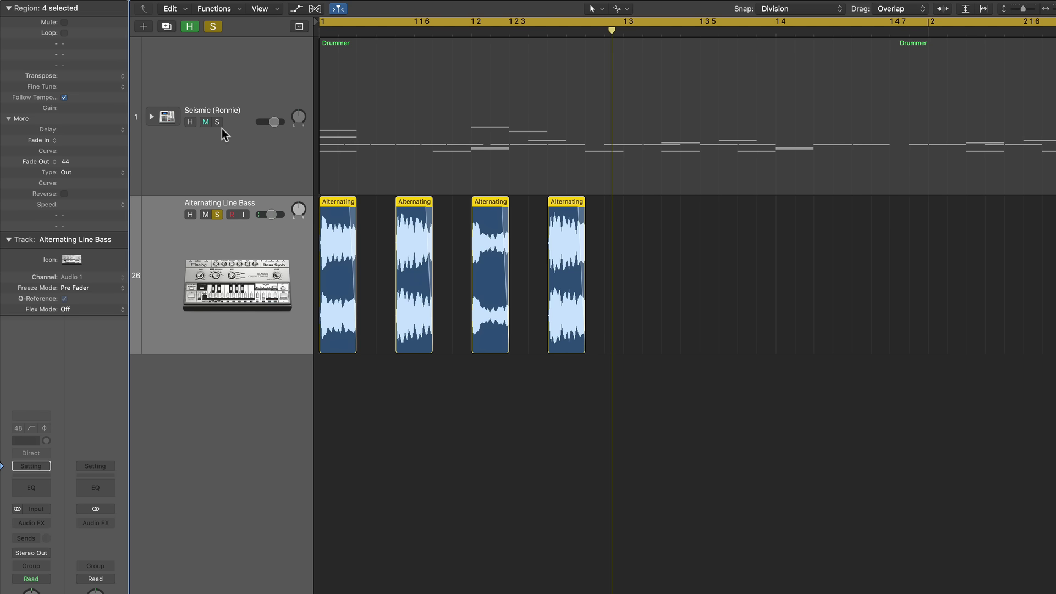
key("super+f")
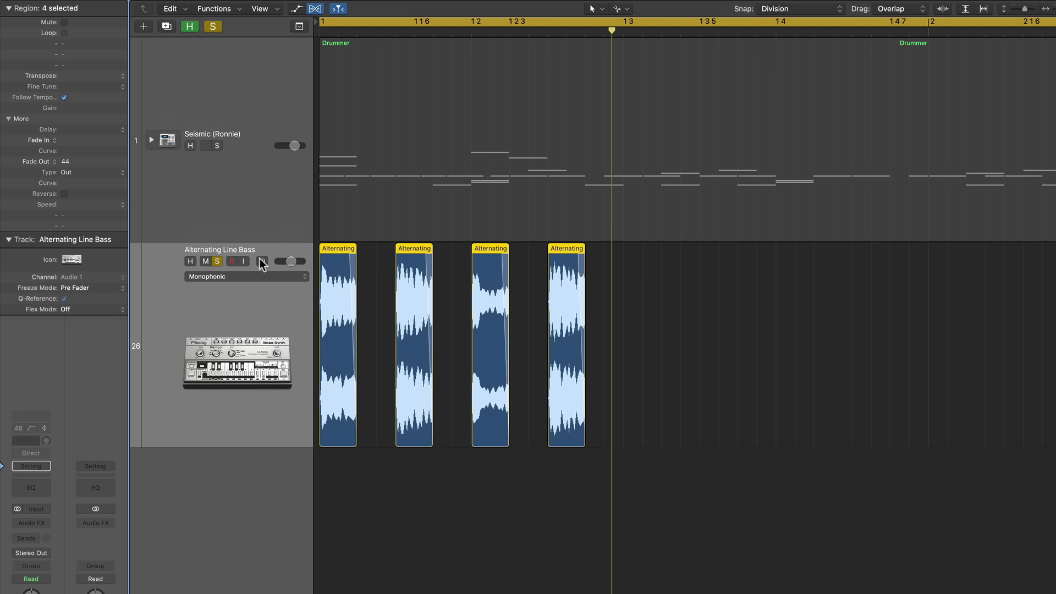
left_click(261, 259)
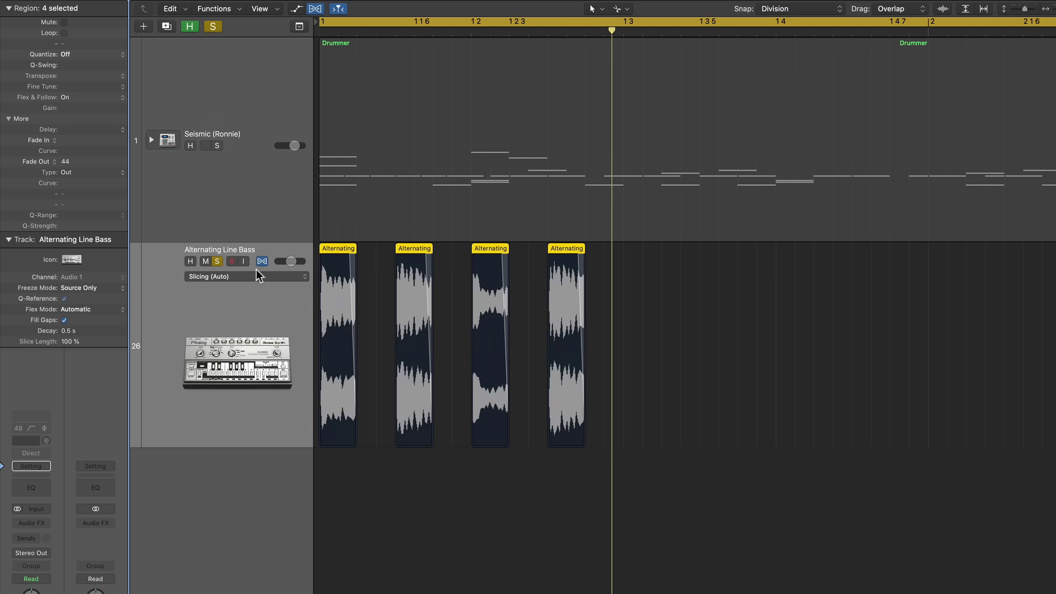
left_click(266, 282)
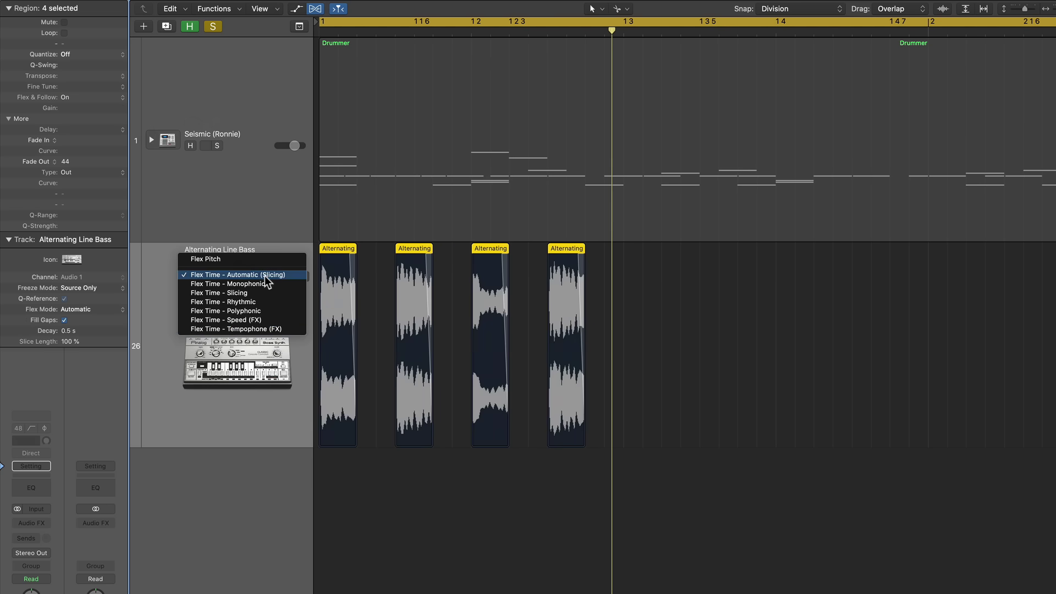
left_click(239, 328)
left_click(700, 365)
key("Return")
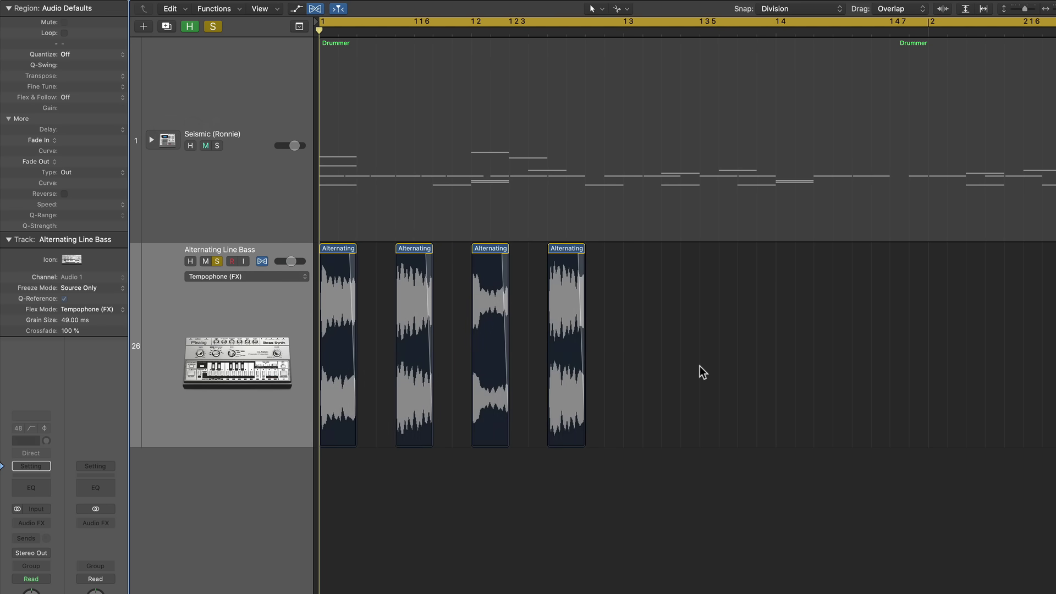
key("space")
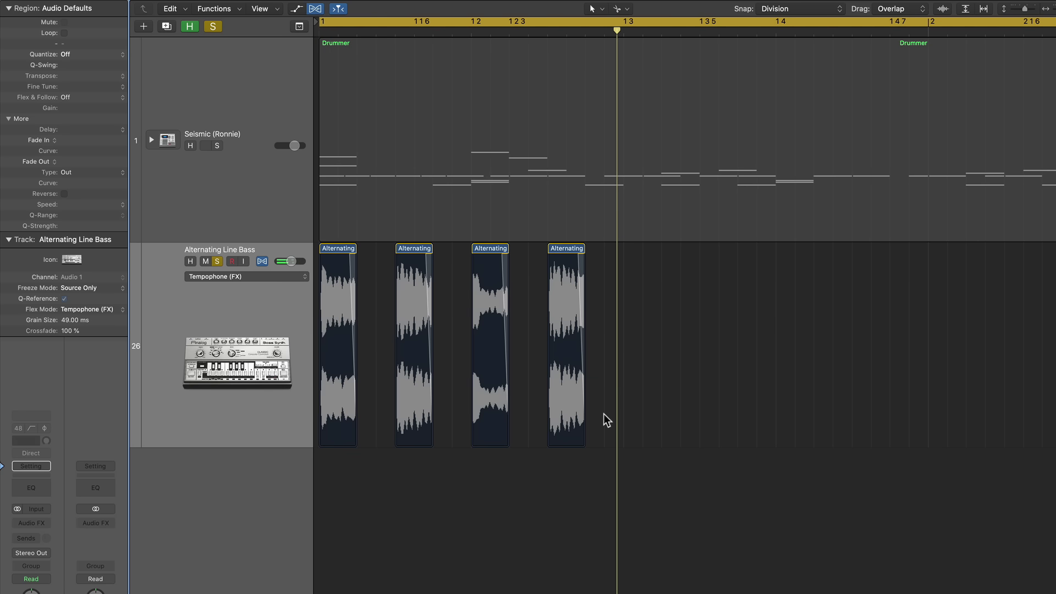
Time-stretch the first bass slice from bar 1 up to the next slice, checking by playback.
key("super+z")
key("super+z")
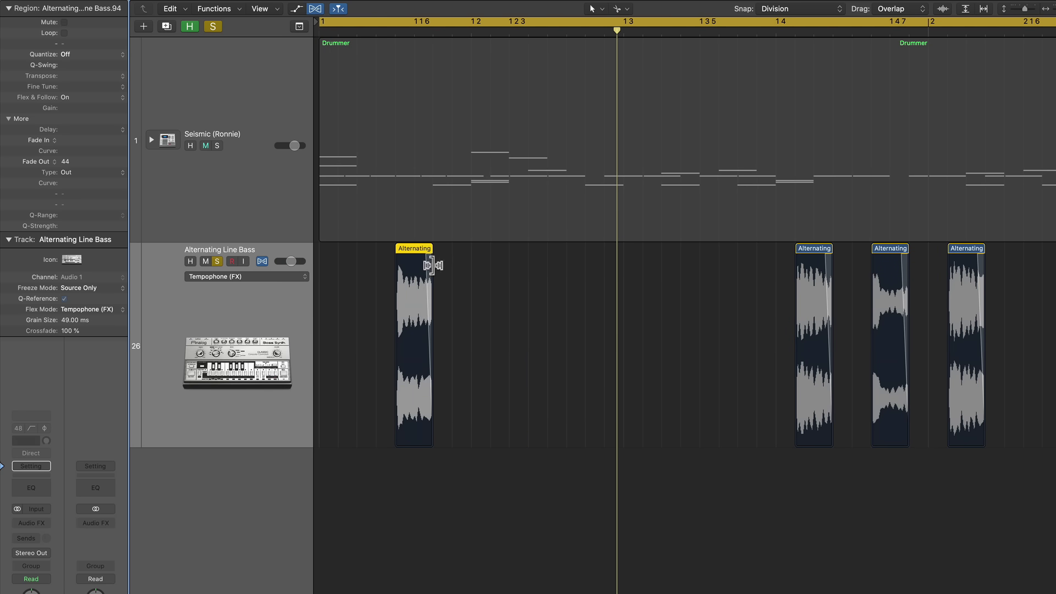
left_click_drag(432, 266, 738, 271)
key("Return")
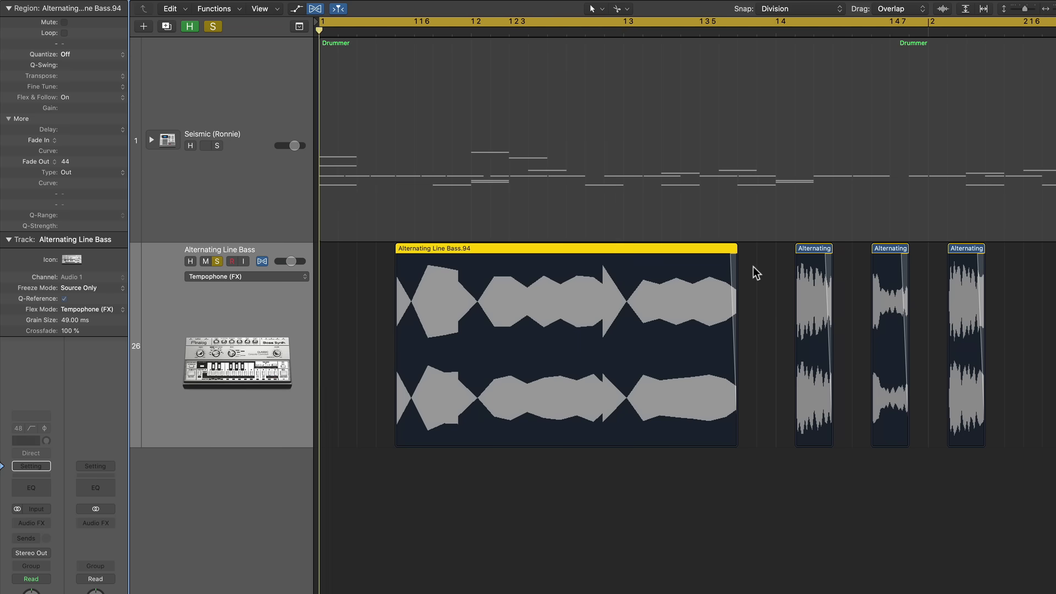
key("space")
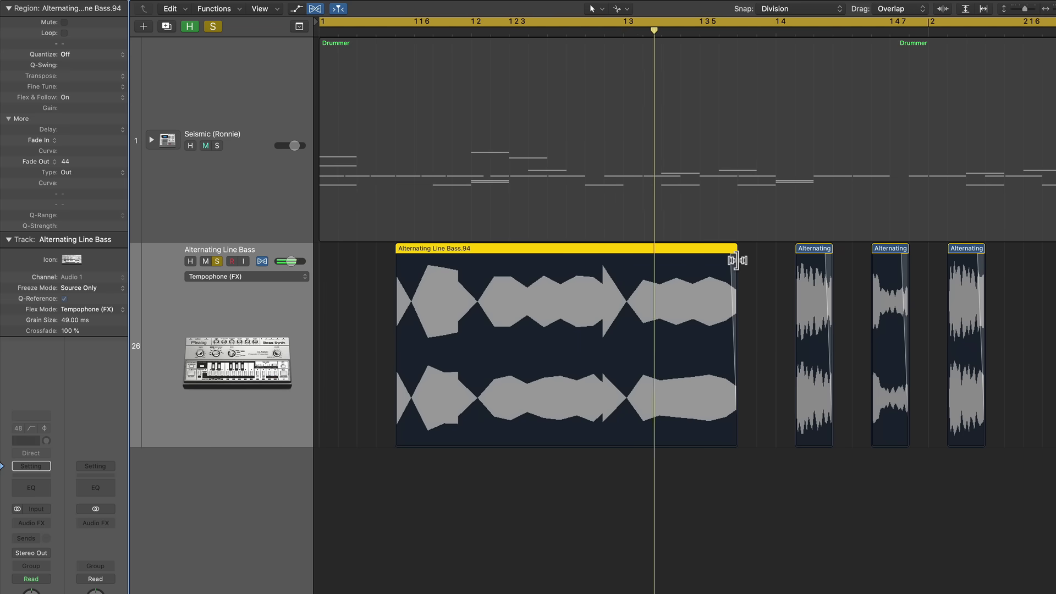
left_click_drag(738, 260, 417, 304)
key("Return")
key("space")
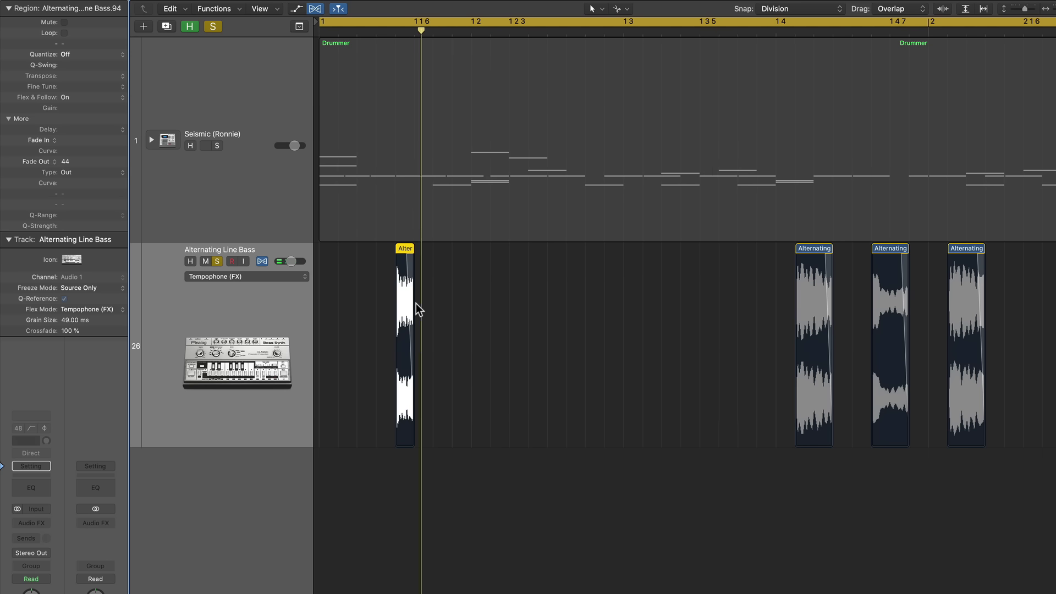
left_click_drag(417, 252, 719, 246)
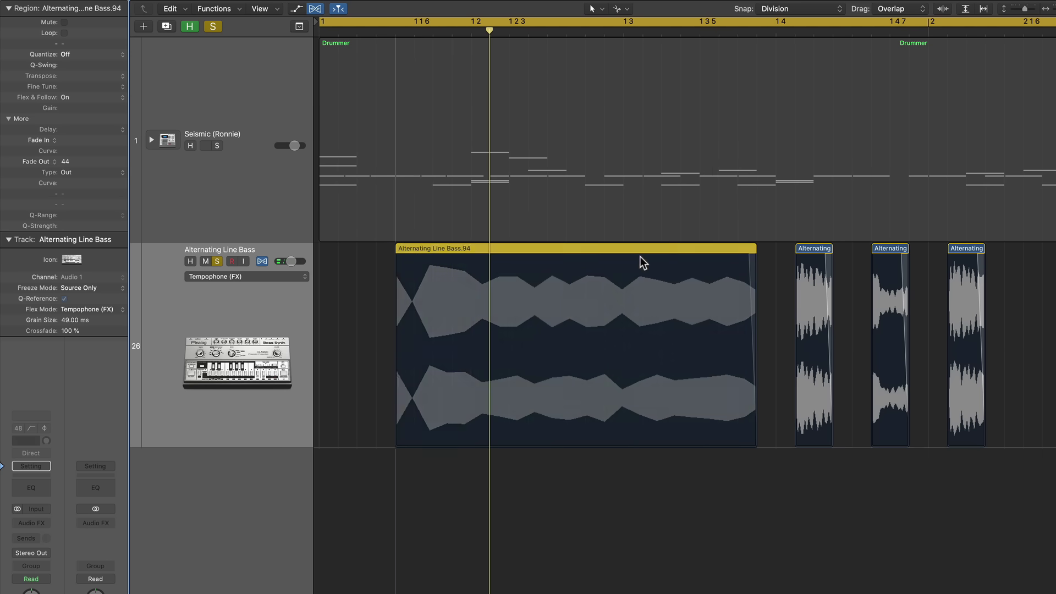
left_click_drag(644, 263, 787, 254)
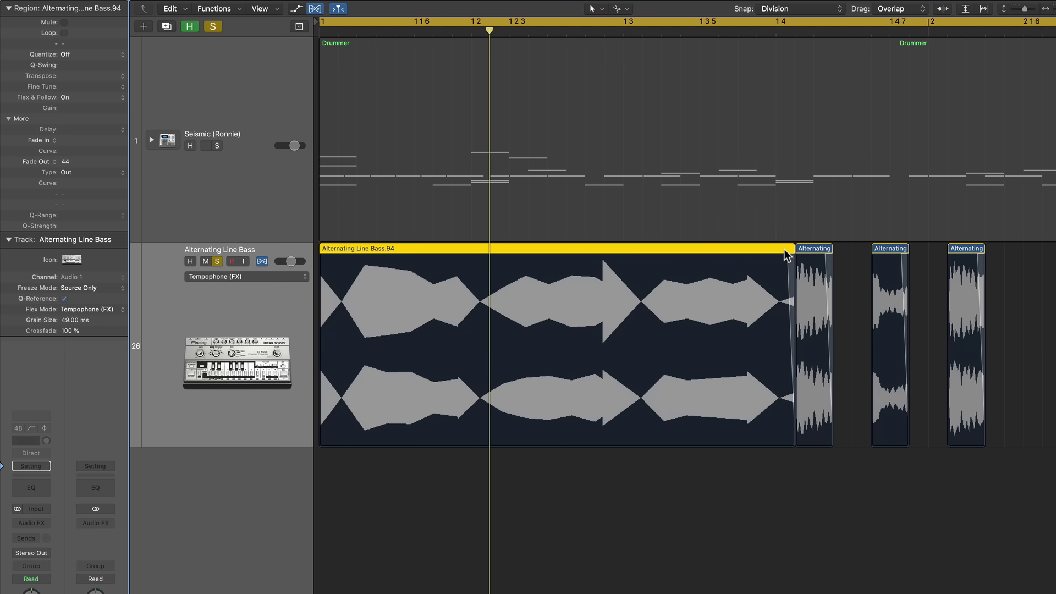
left_click(624, 480)
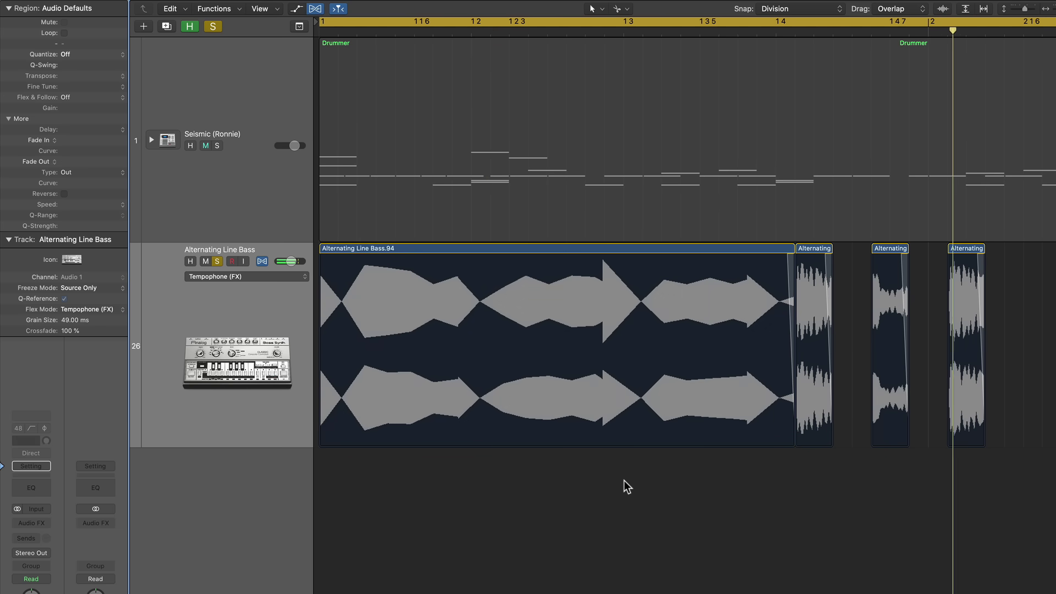
Turn on Q-Reference and audition Tempophone grain sizes of 7.40, 110, 41 and about 21 ms.
left_click(249, 319)
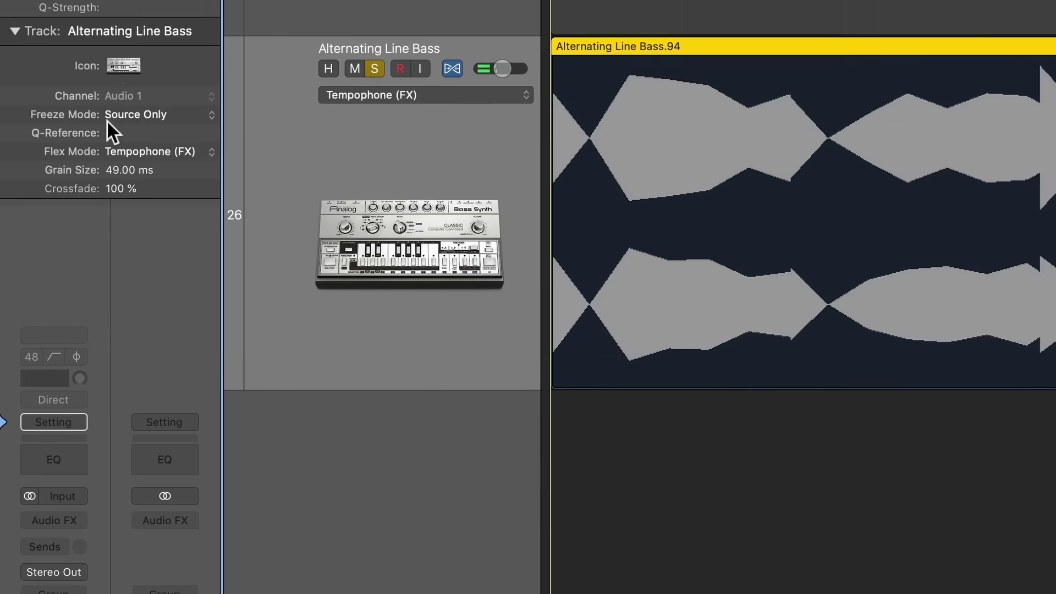
left_click(110, 131)
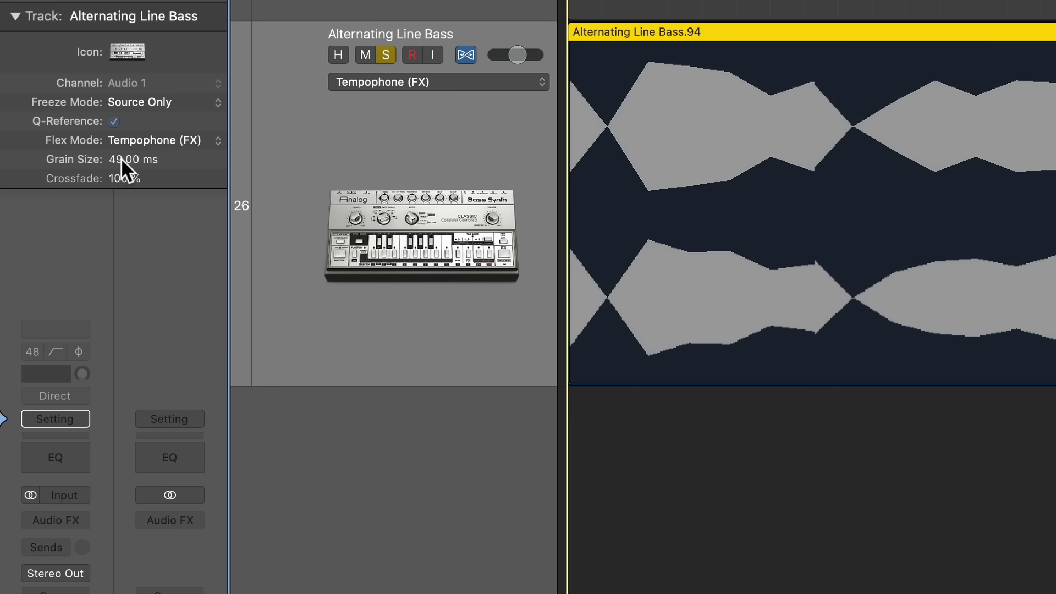
left_click_drag(121, 158, 114, 223)
key("space")
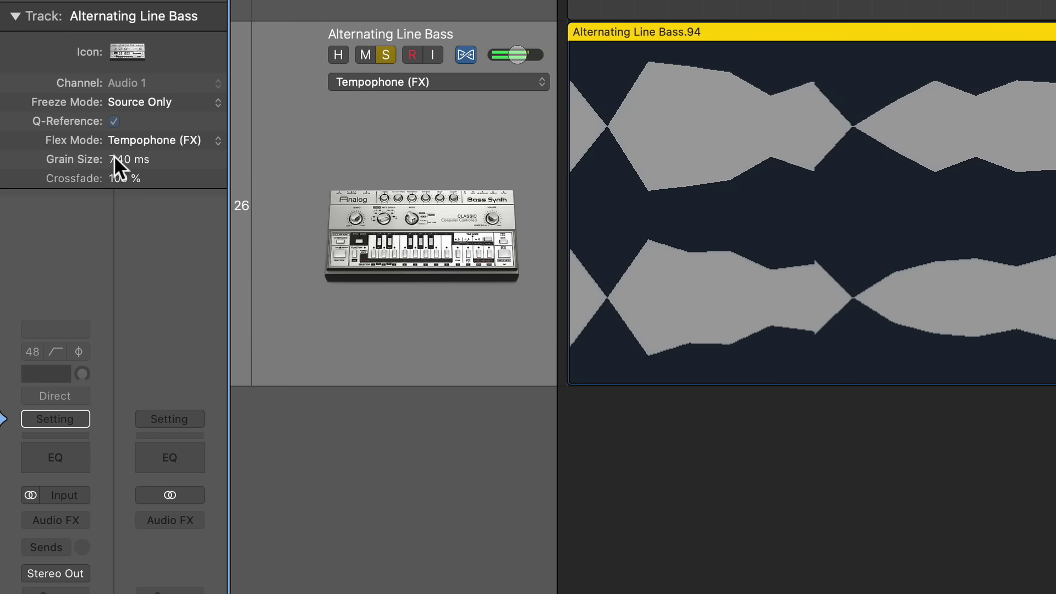
left_click_drag(114, 156, 114, 63)
left_click_drag(129, 187, 133, 202)
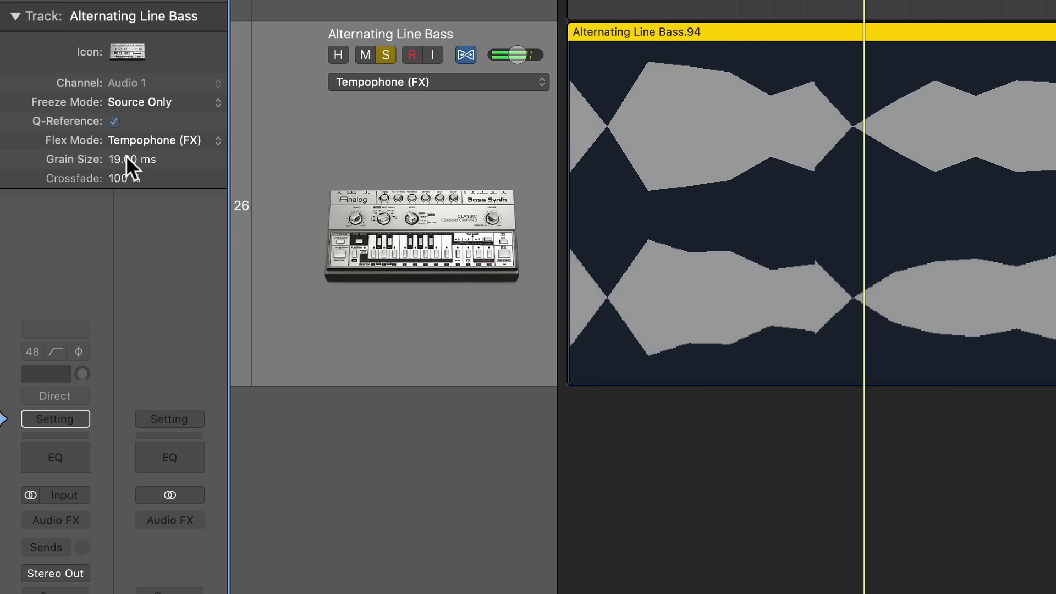
left_click_drag(126, 156, 123, 136)
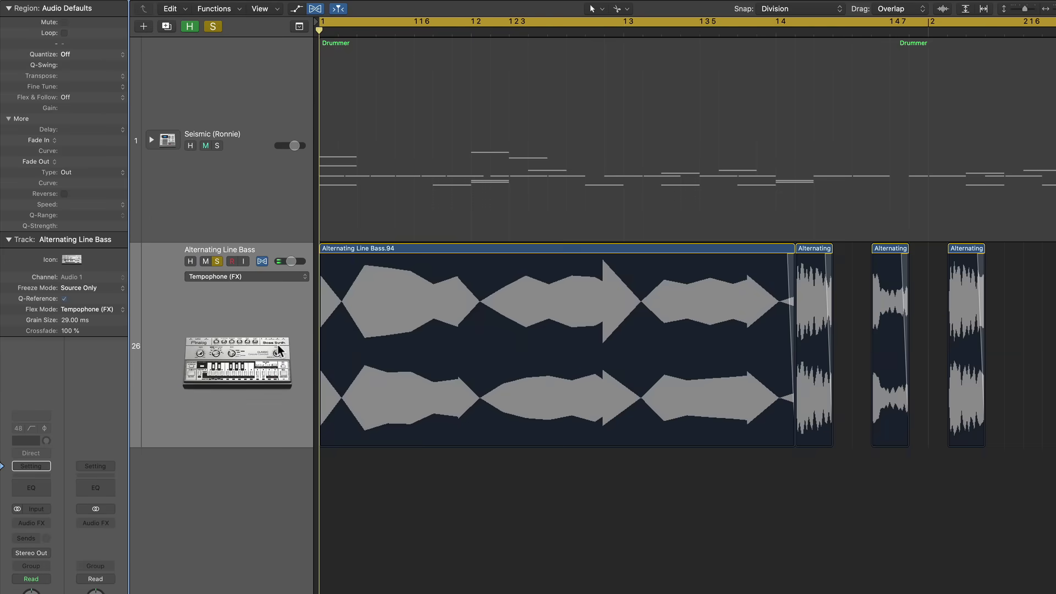
Set the grain size back to 49 ms and play to check.
left_click(413, 250)
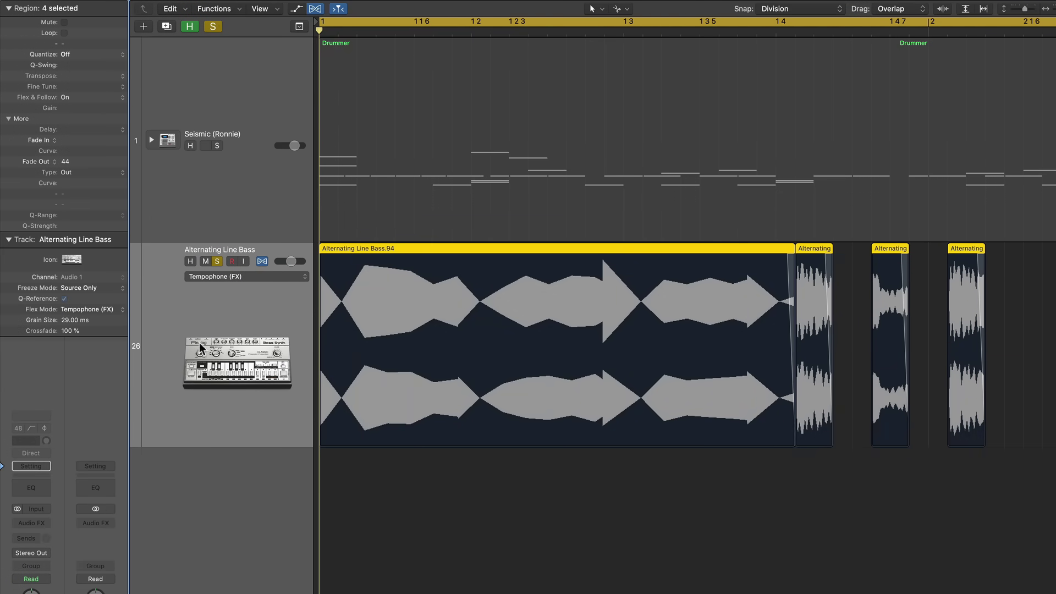
double_click(65, 321)
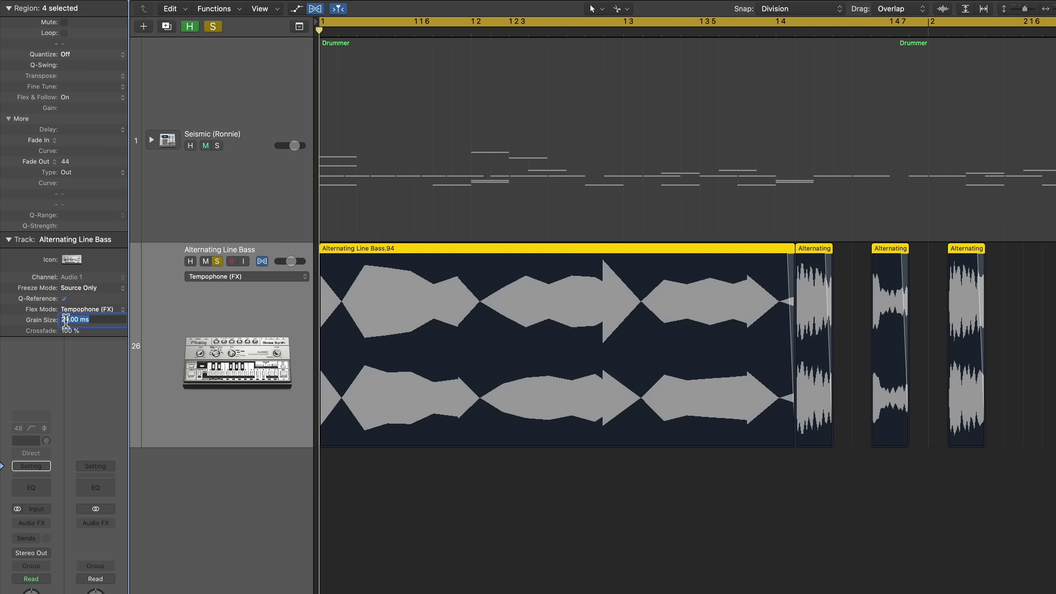
type("49")
key("Return")
key("space")
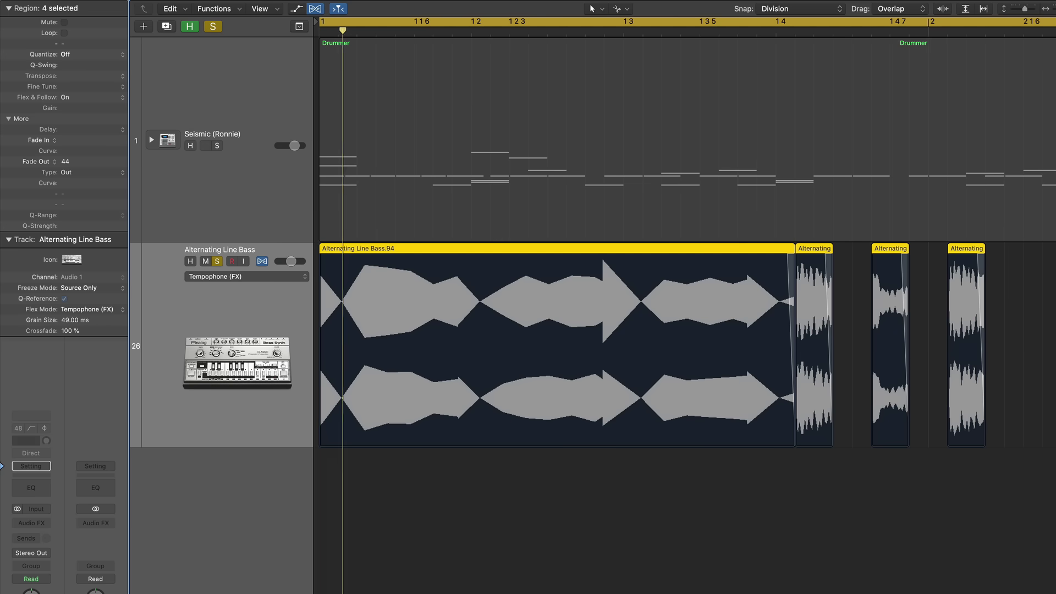
Trim the stretched first bass region's end much shorter.
left_click(467, 495)
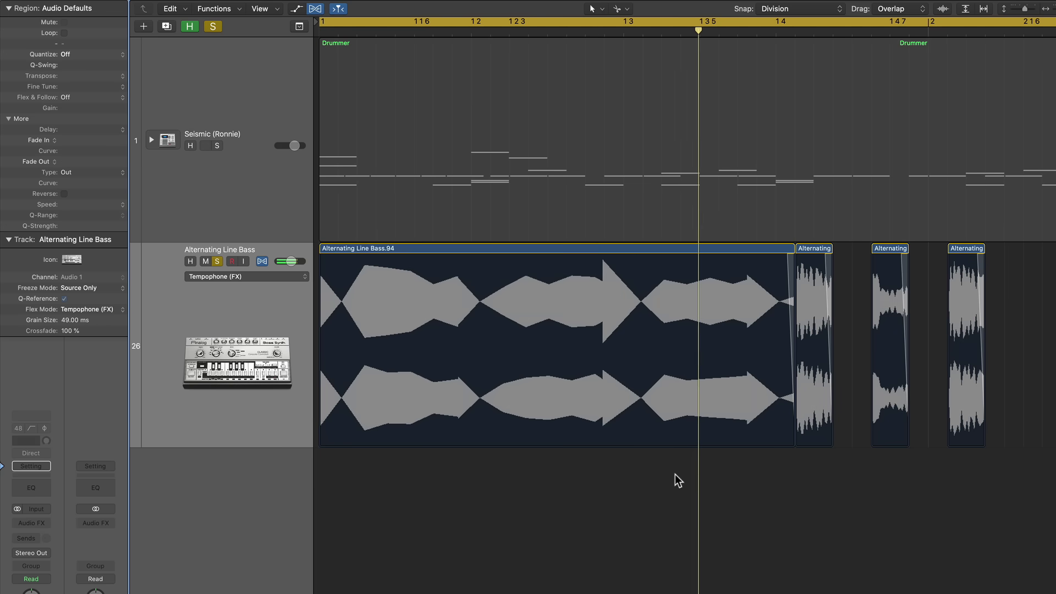
left_click(789, 440)
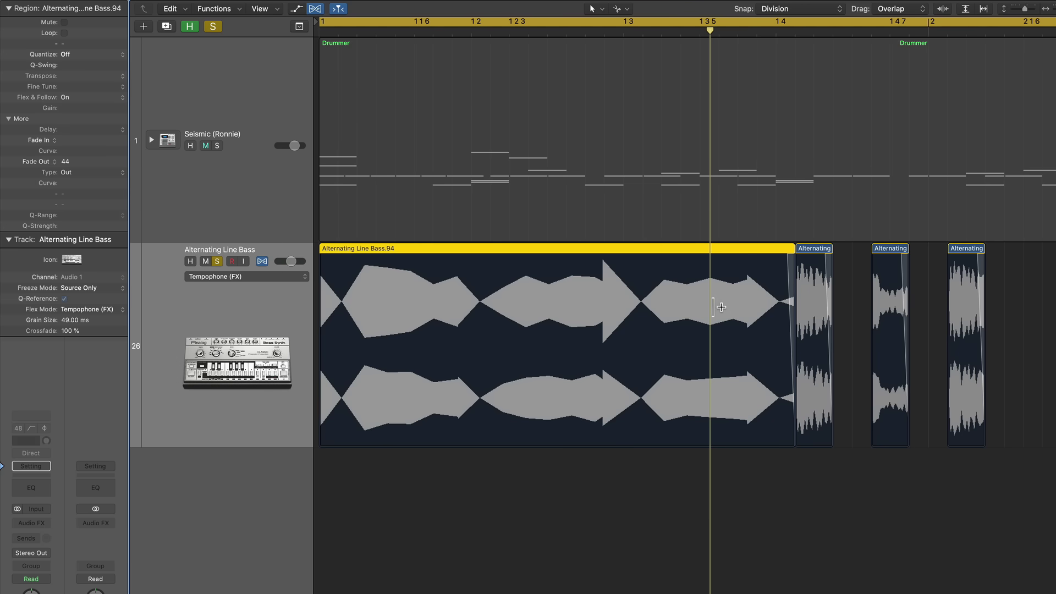
left_click_drag(793, 442, 509, 438)
left_click(583, 429)
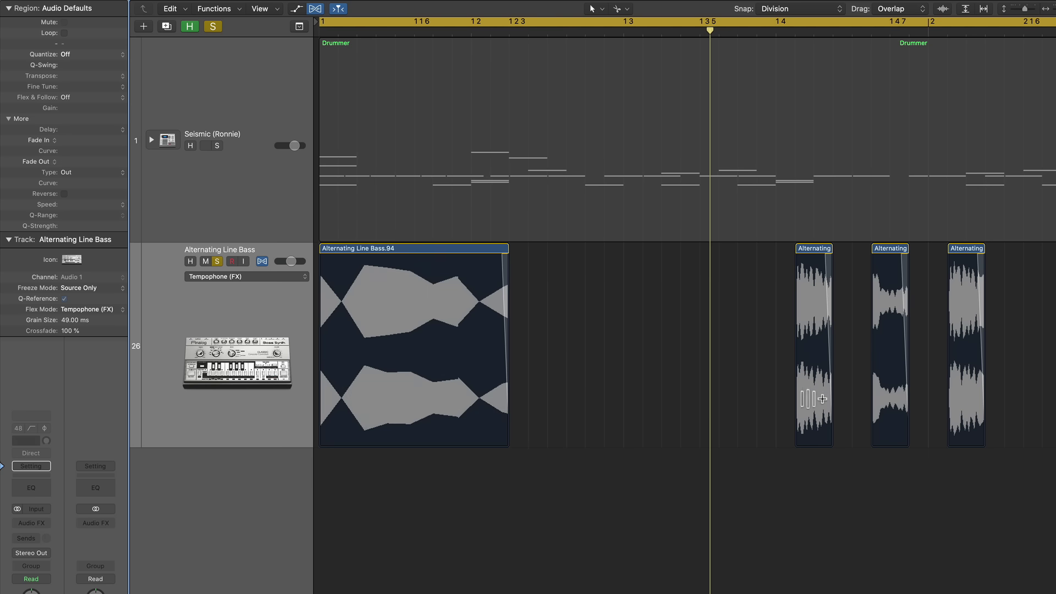
Move the second slice to just before bar 13 and draw a long fade-in of 138.
left_click_drag(815, 267, 607, 259)
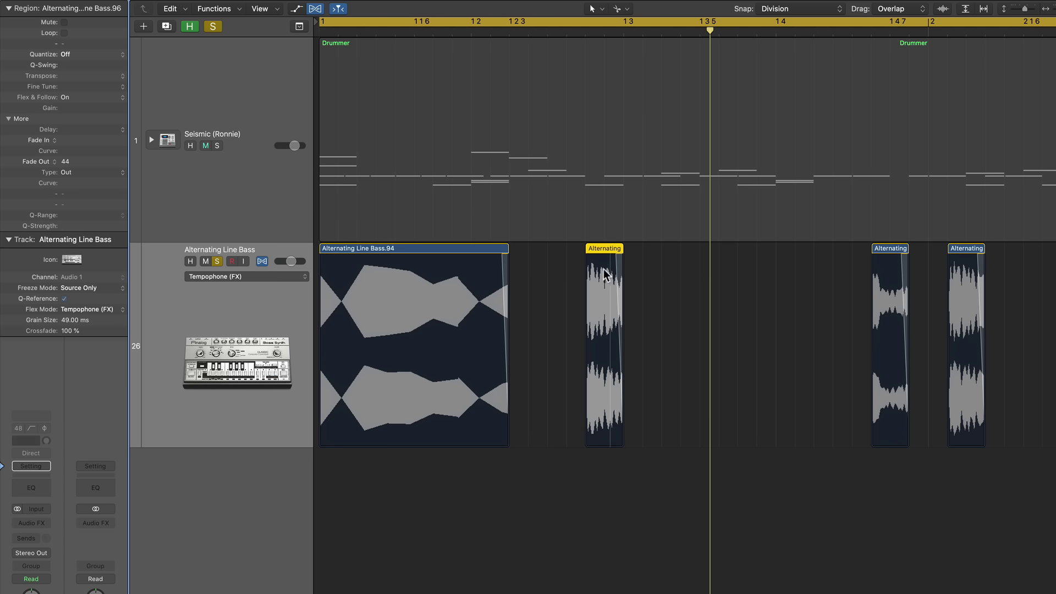
left_click_drag(613, 274, 568, 280)
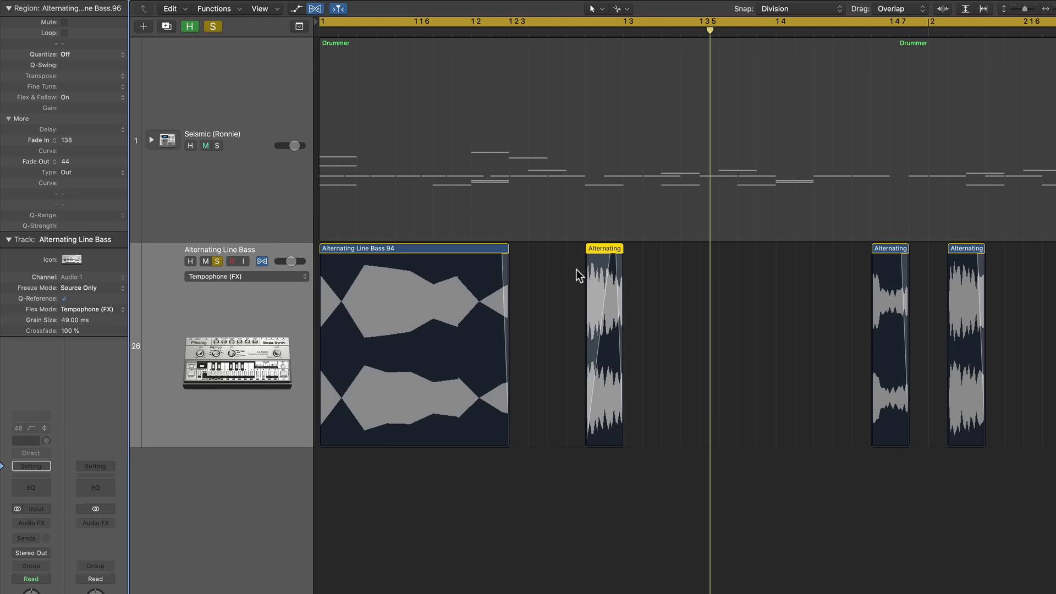
left_click(567, 269)
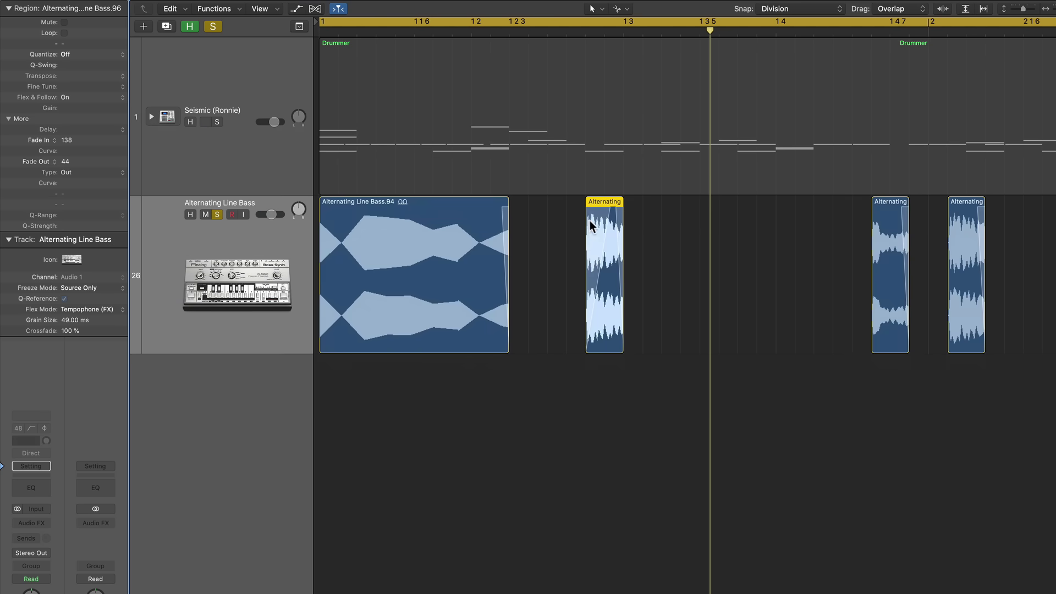
Turn the second slice's fade-in into a Speed Up fade and play it.
right_click(590, 220)
left_click(615, 234)
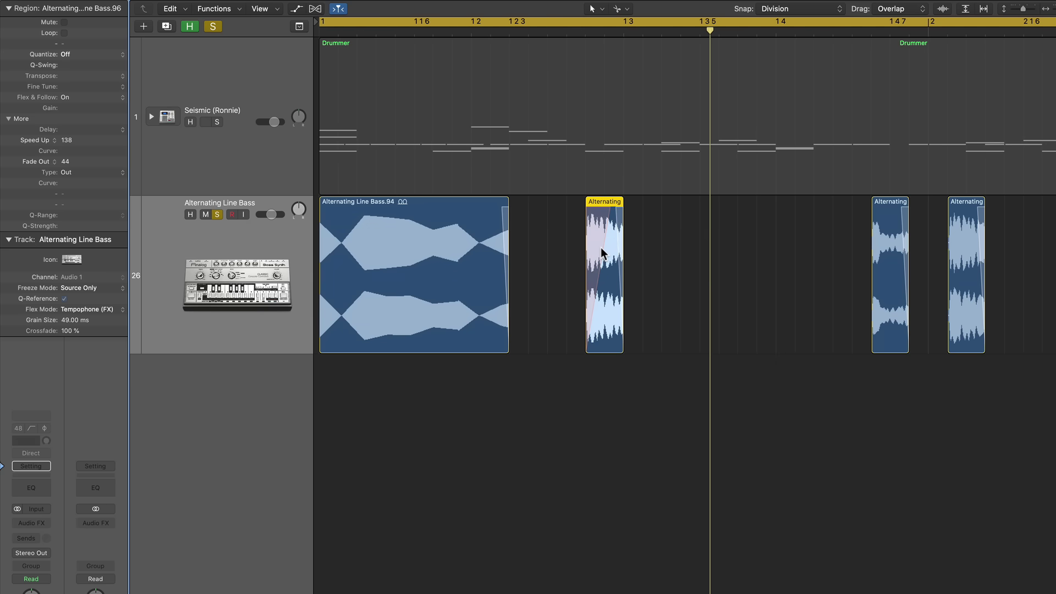
key("space")
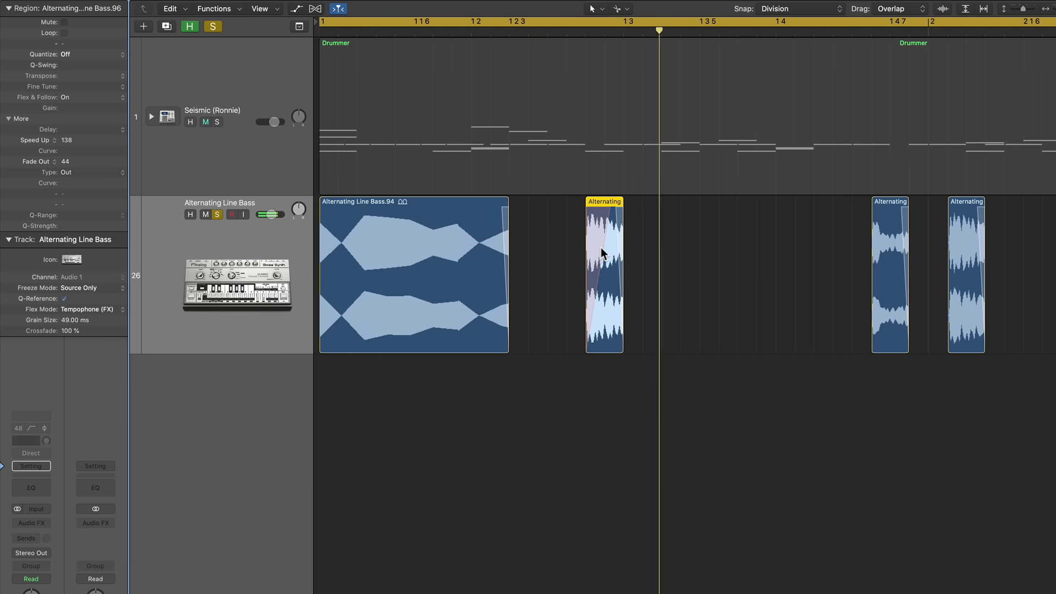
Add a Speed Up fade-in at the start of the first bass region and play both.
left_click(372, 242)
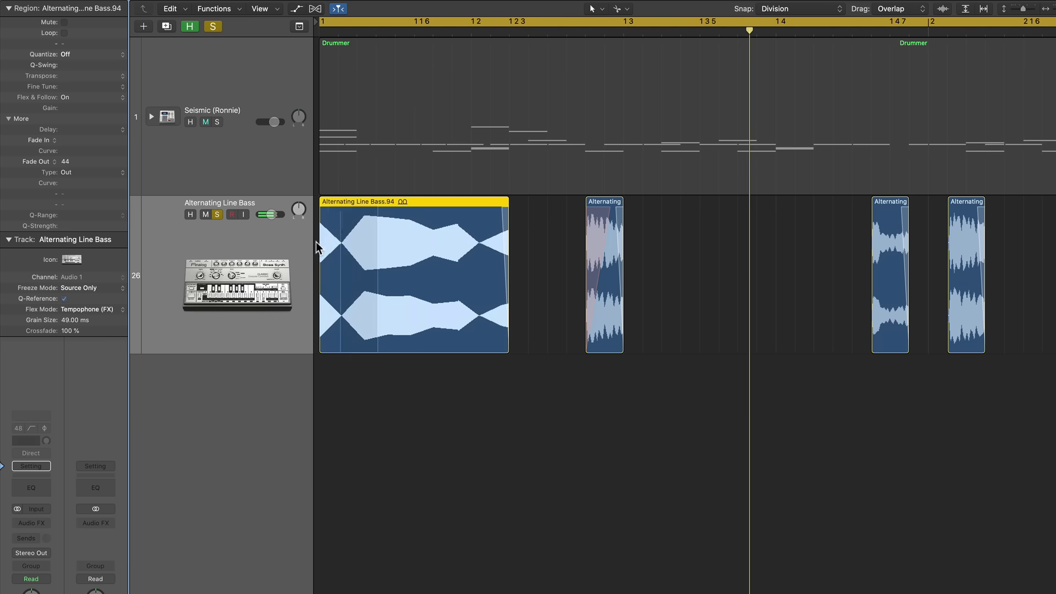
left_click_drag(372, 242, 342, 240)
right_click(342, 240)
left_click(363, 254)
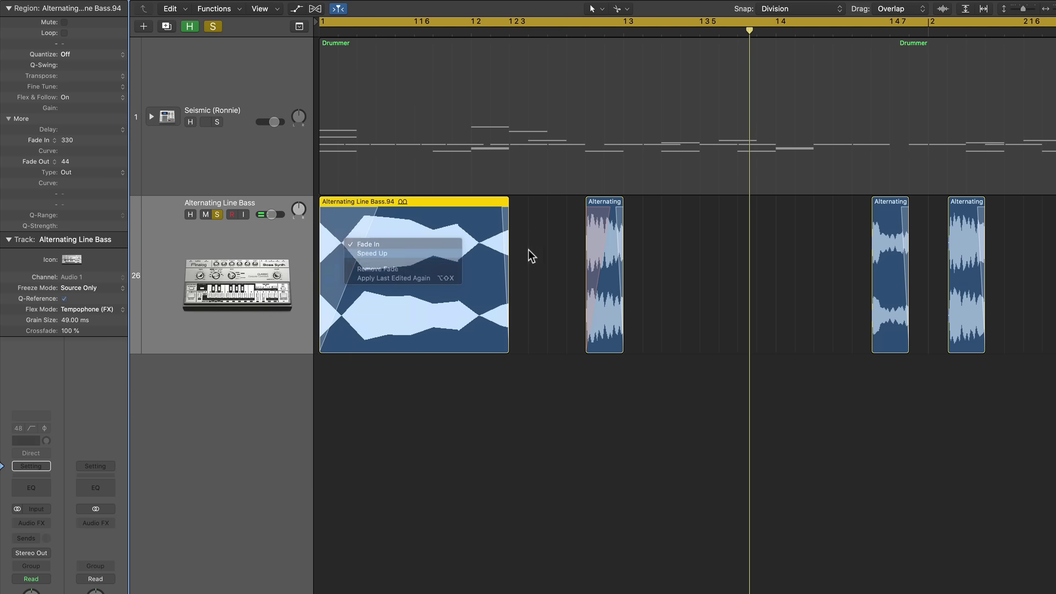
left_click(556, 248)
key("space")
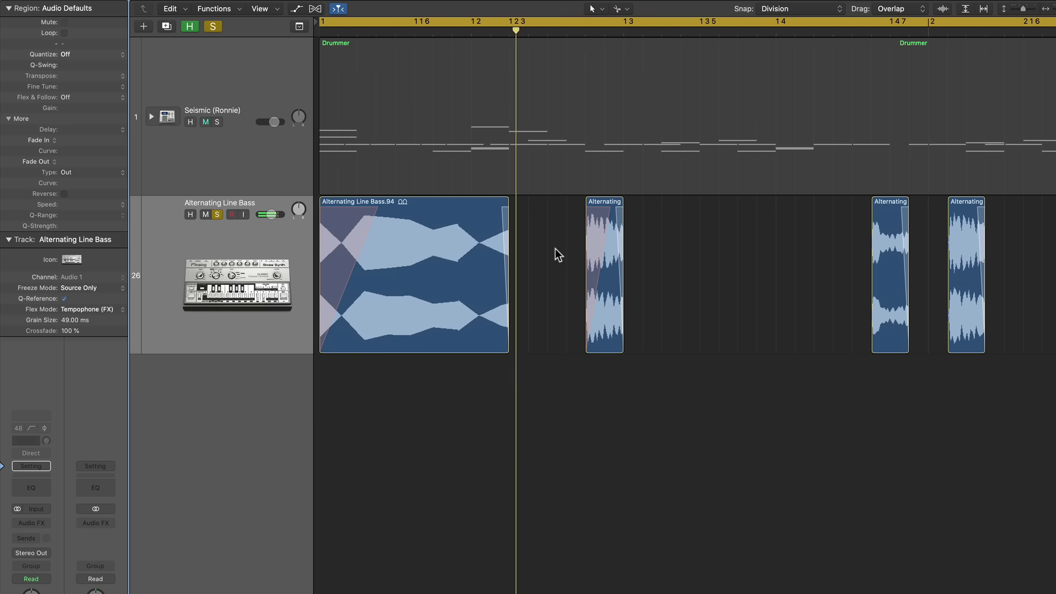
Lengthen the first region's fade-out to 817 as a Slow Down fade and play against the drummer.
left_click(597, 278)
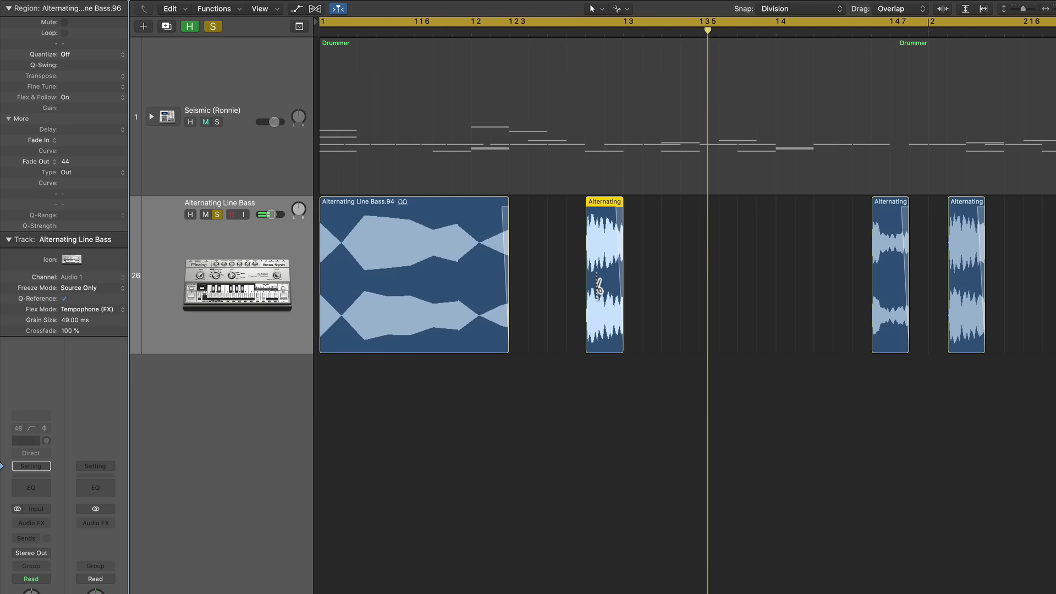
left_click_drag(364, 249, 540, 238)
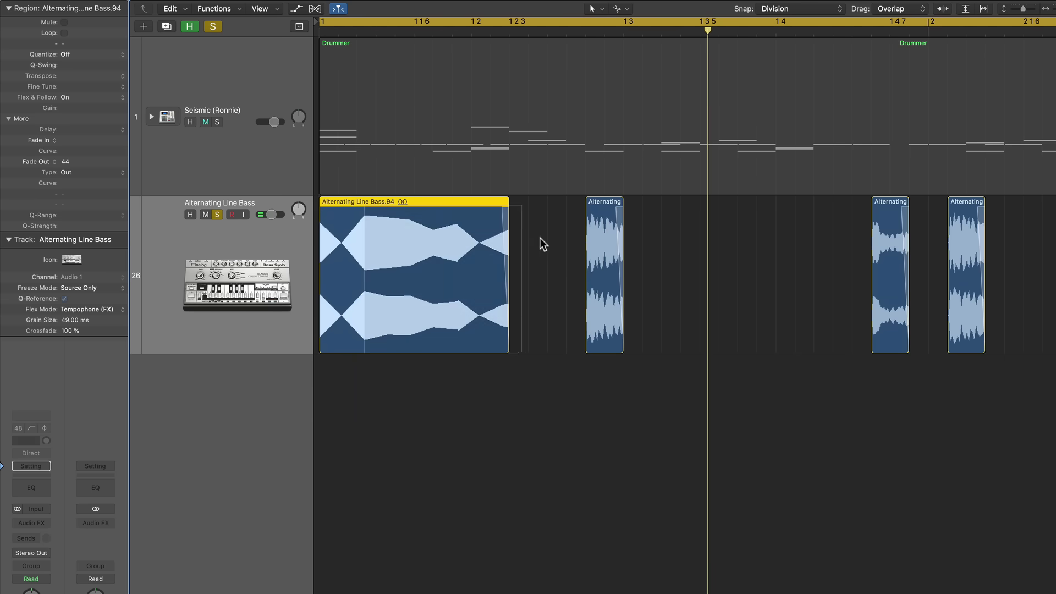
right_click(443, 236)
left_click(461, 249)
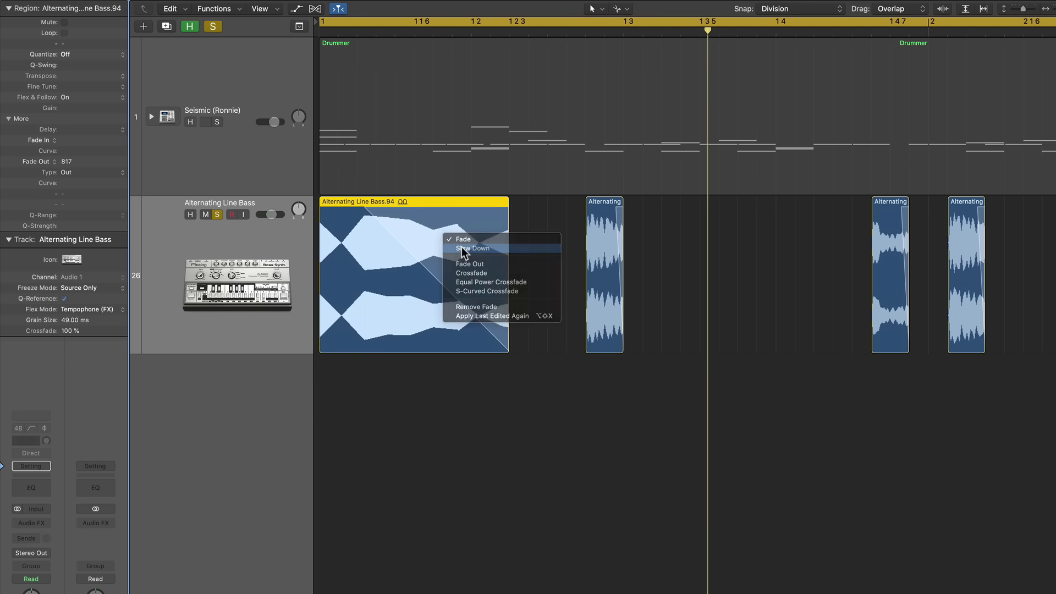
left_click(543, 241)
key("Return")
key("space")
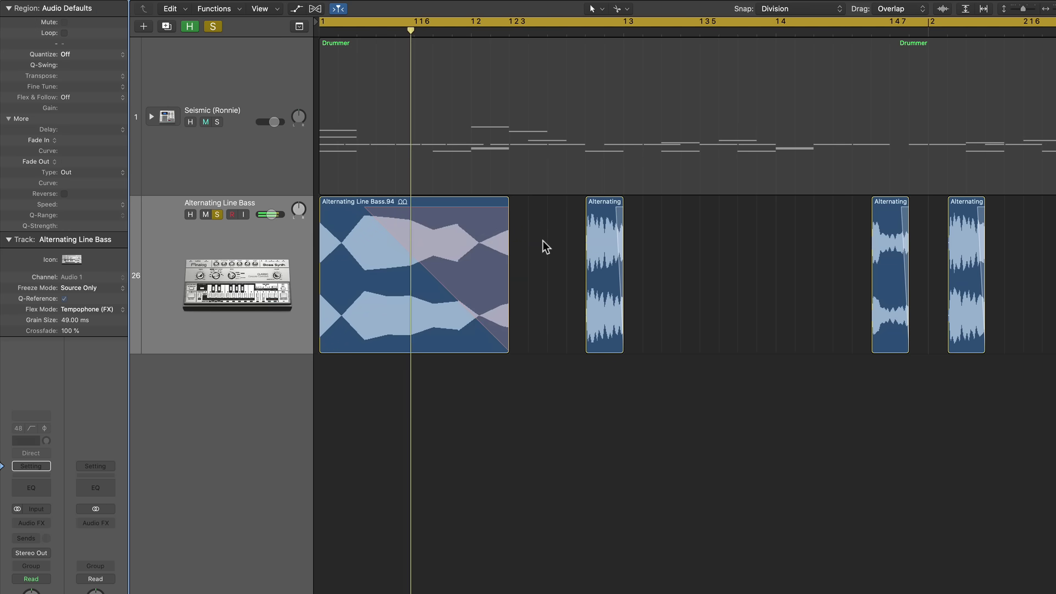
key("Return")
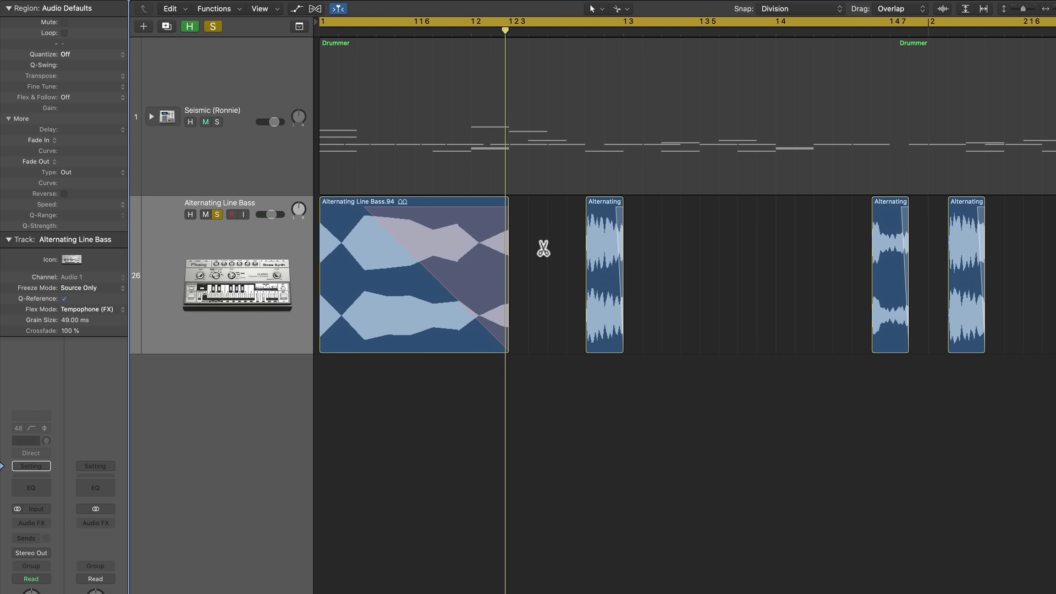
key("super+f")
left_click(245, 310)
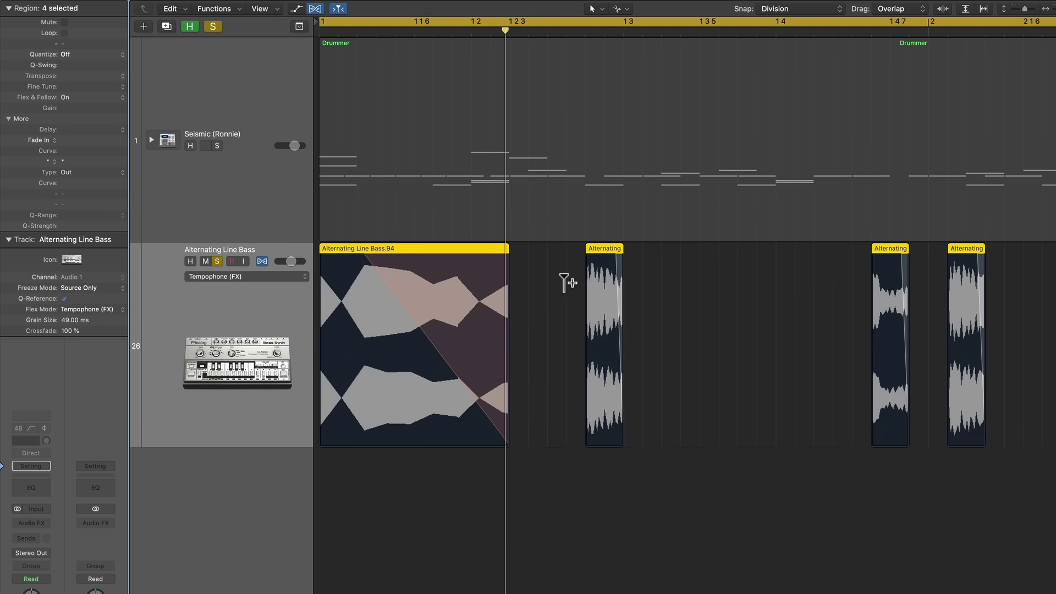
right_click(440, 280)
left_click(547, 262)
right_click(427, 279)
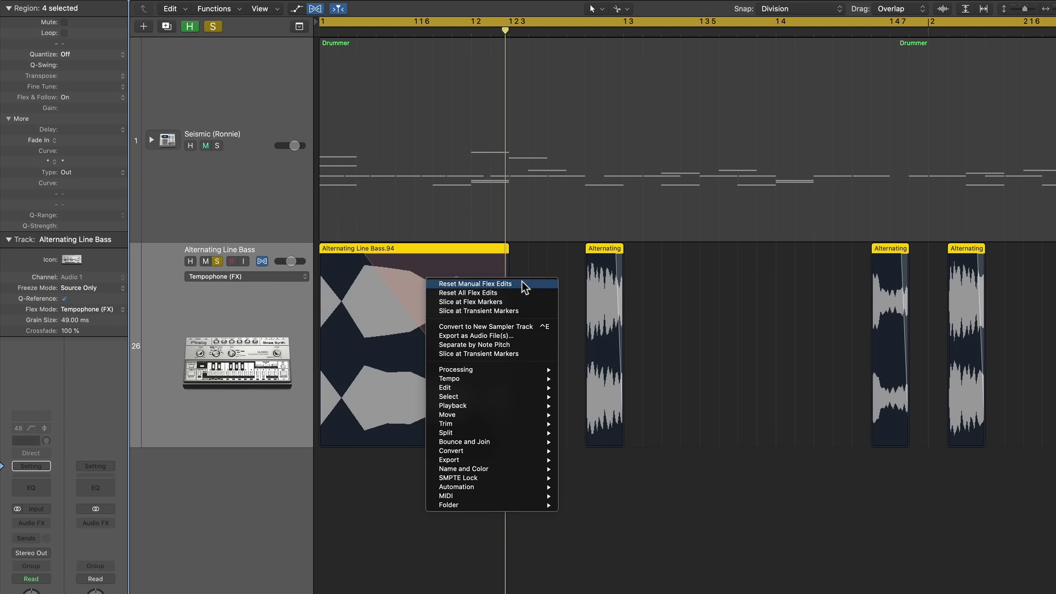
left_click(542, 263)
key("super+f")
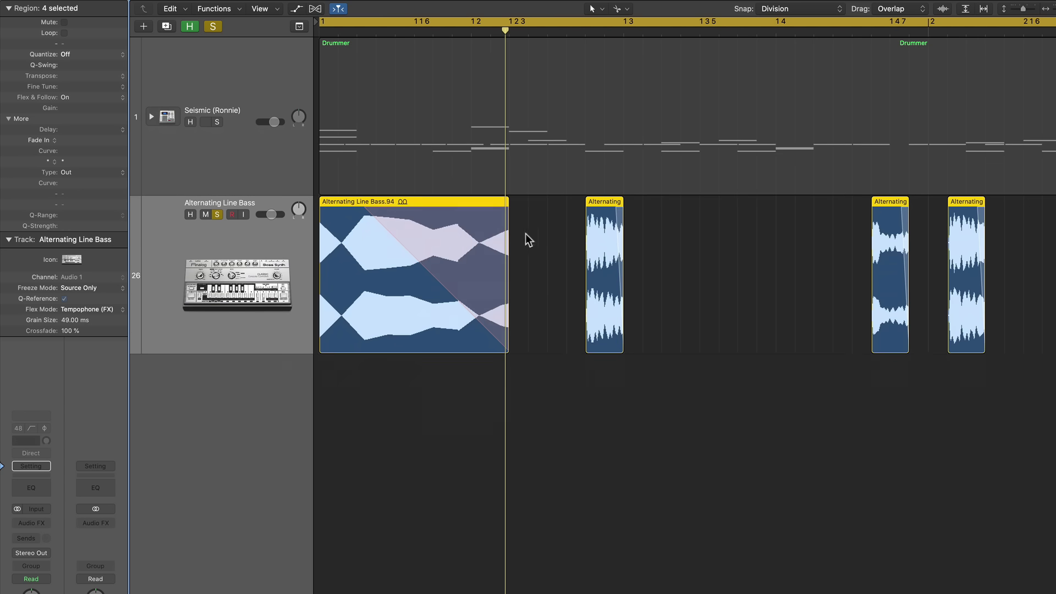
right_click(459, 237)
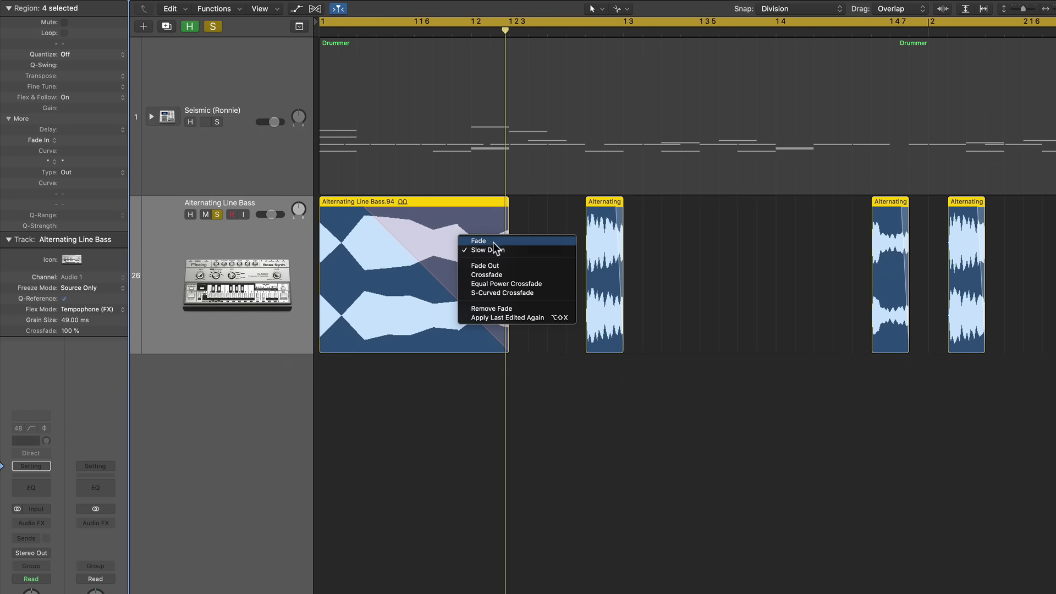
left_click(536, 220)
key("super+f")
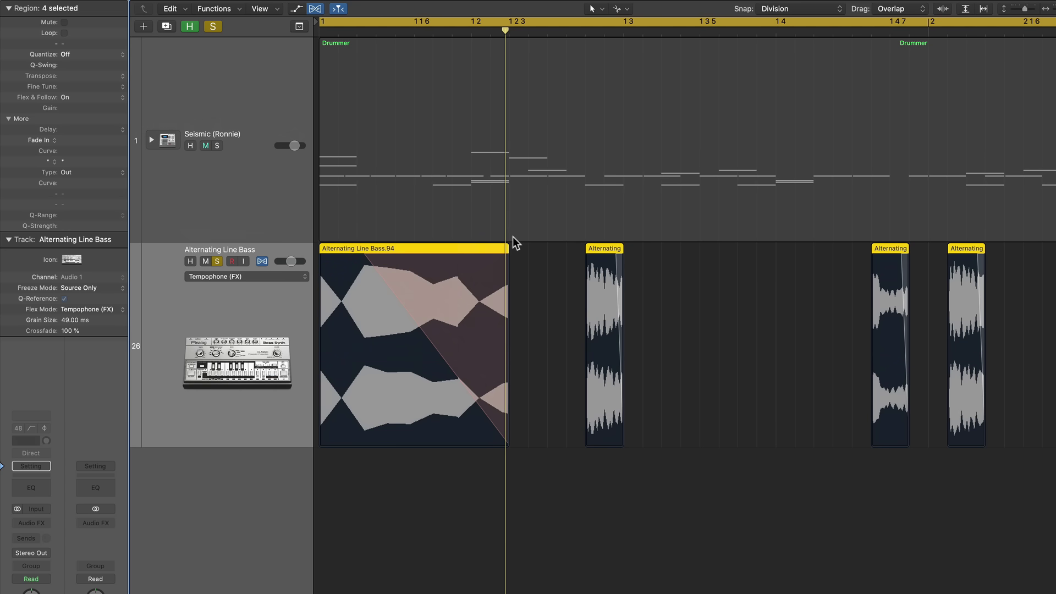
left_click(545, 269)
key("space")
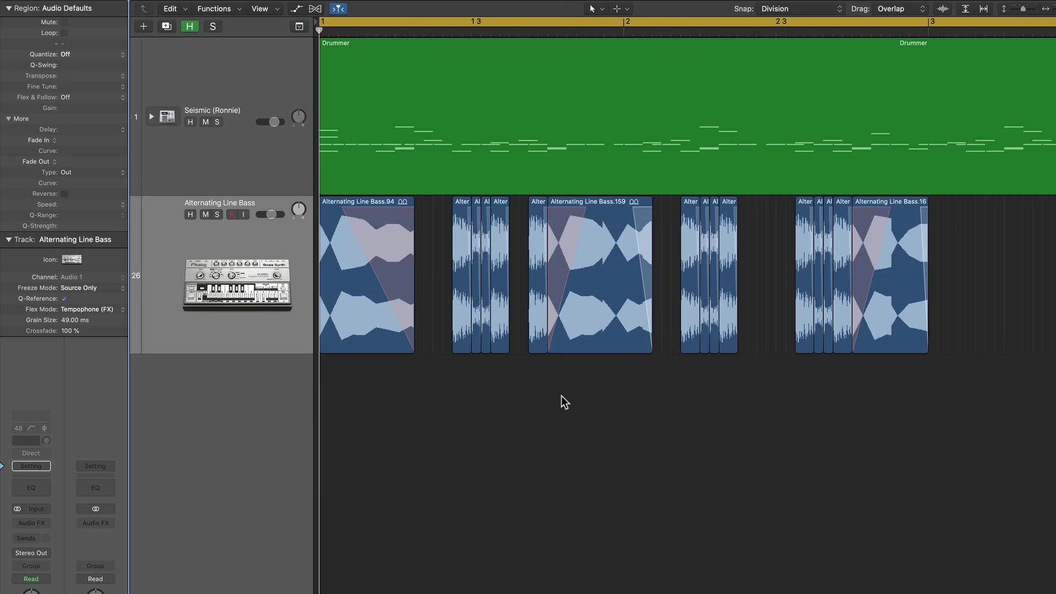
Play the arrangement, then delete the two short-hit clusters after region .159.
key("space")
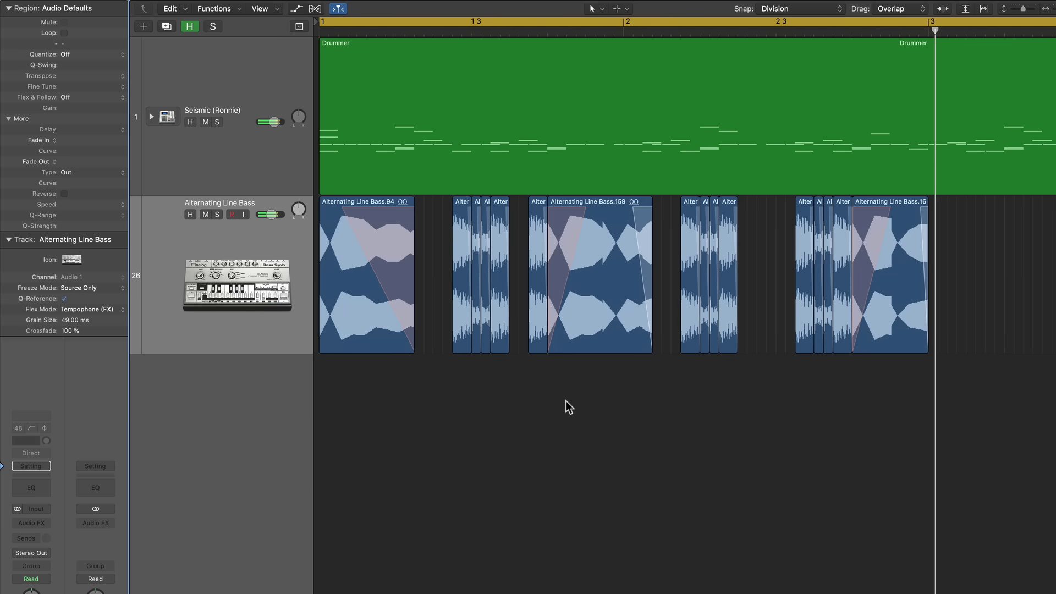
key("space")
key("Delete")
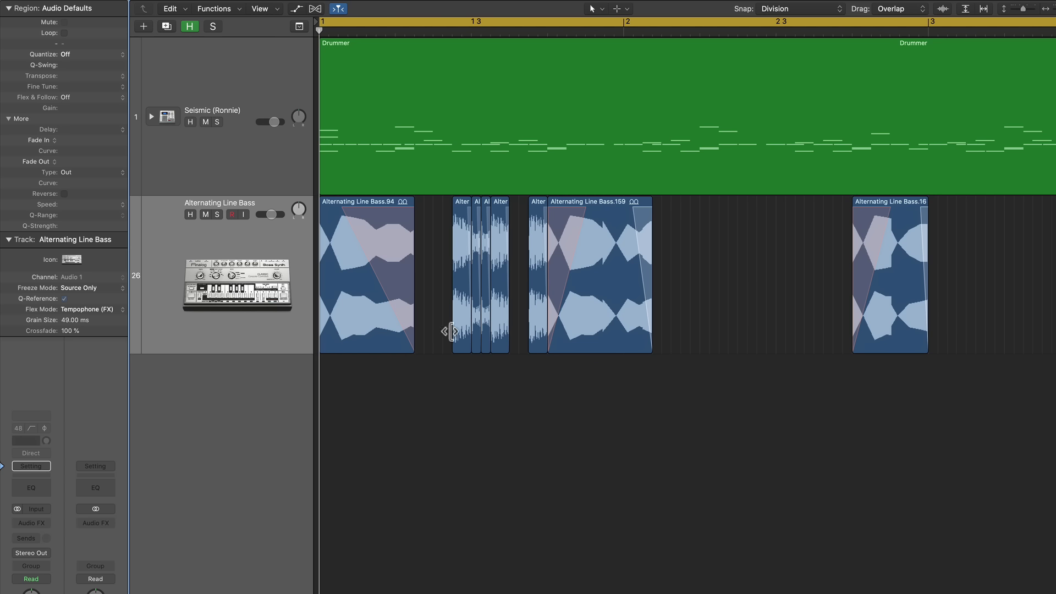
Transpose the first short hit of the cluster up 12 semitones.
left_click_drag(440, 308, 517, 264)
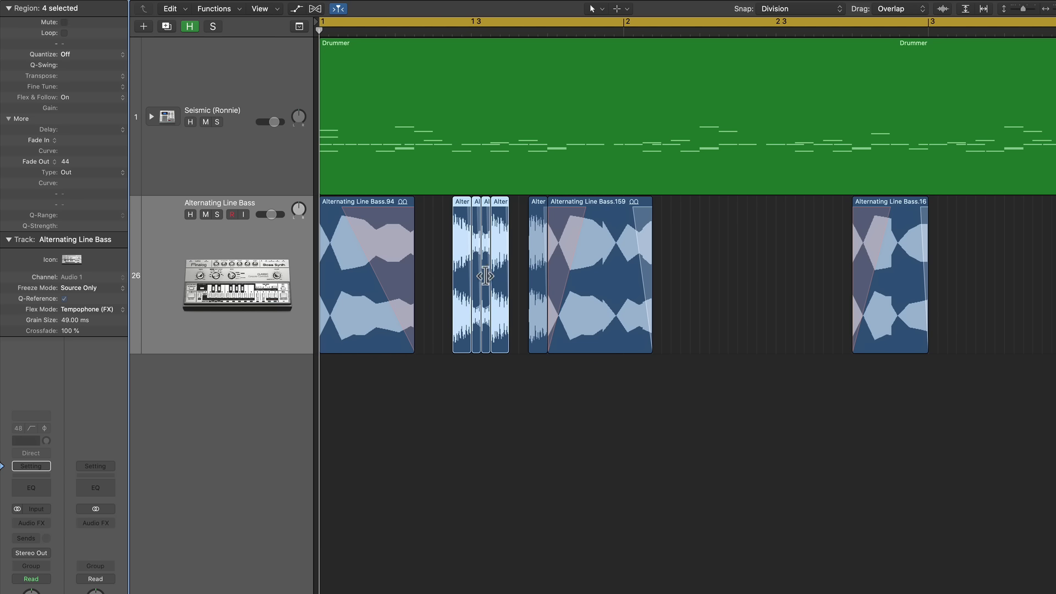
left_click(434, 258)
left_click_drag(434, 264, 465, 304)
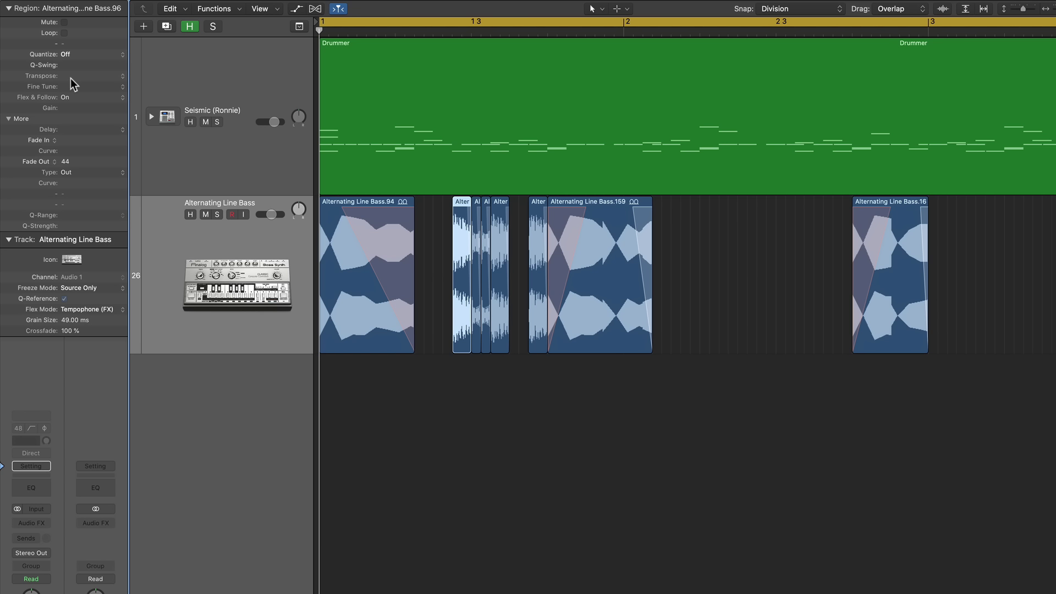
double_click(77, 75)
type("12")
key("Return")
Pick a new transpose amount for the two tiny middle hits.
left_click_drag(478, 371, 484, 352)
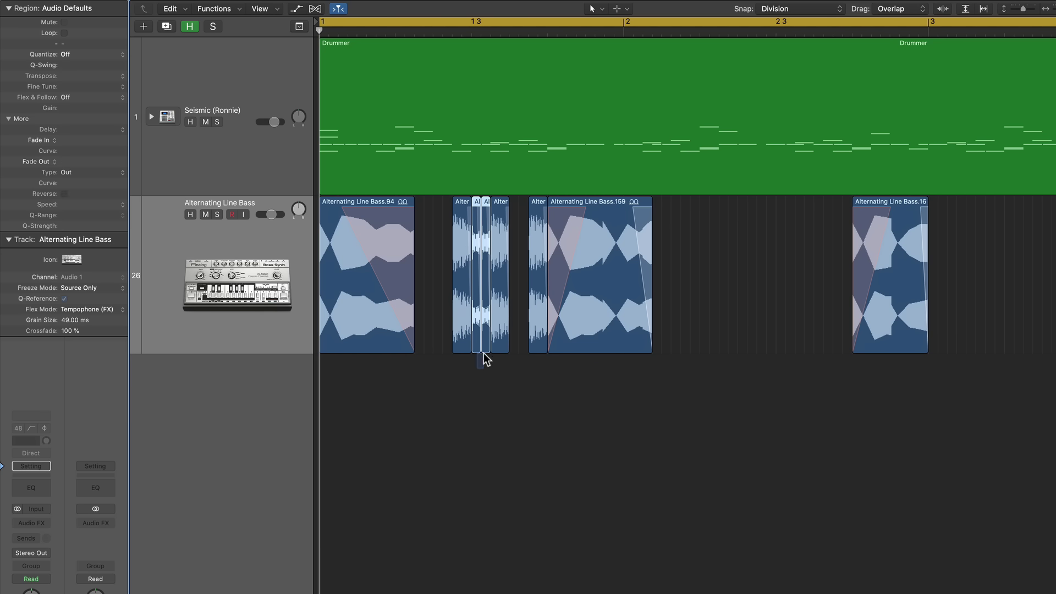
left_click(122, 76)
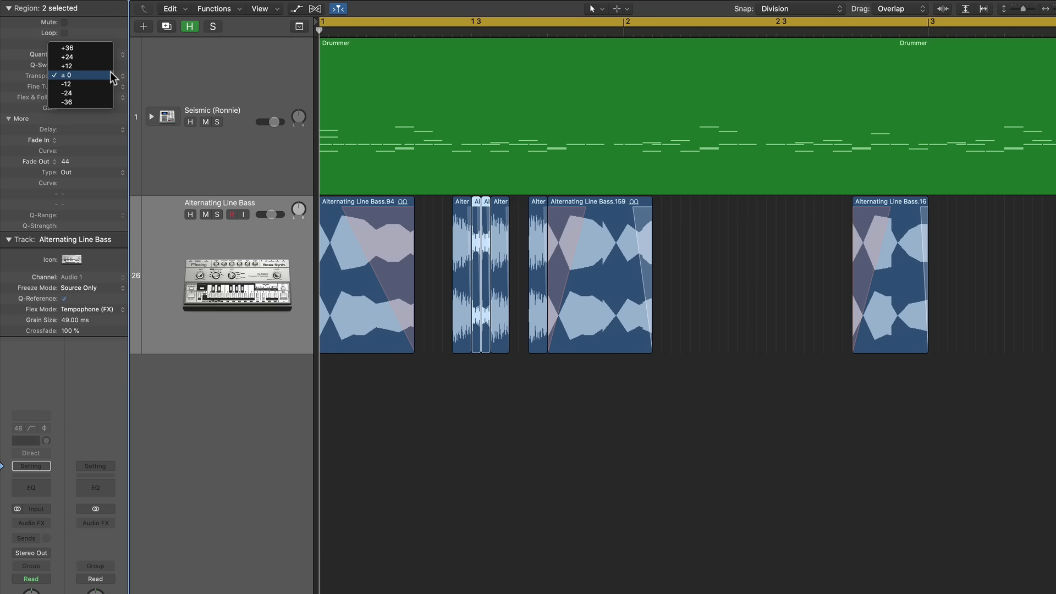
left_click(67, 48)
left_click(530, 367)
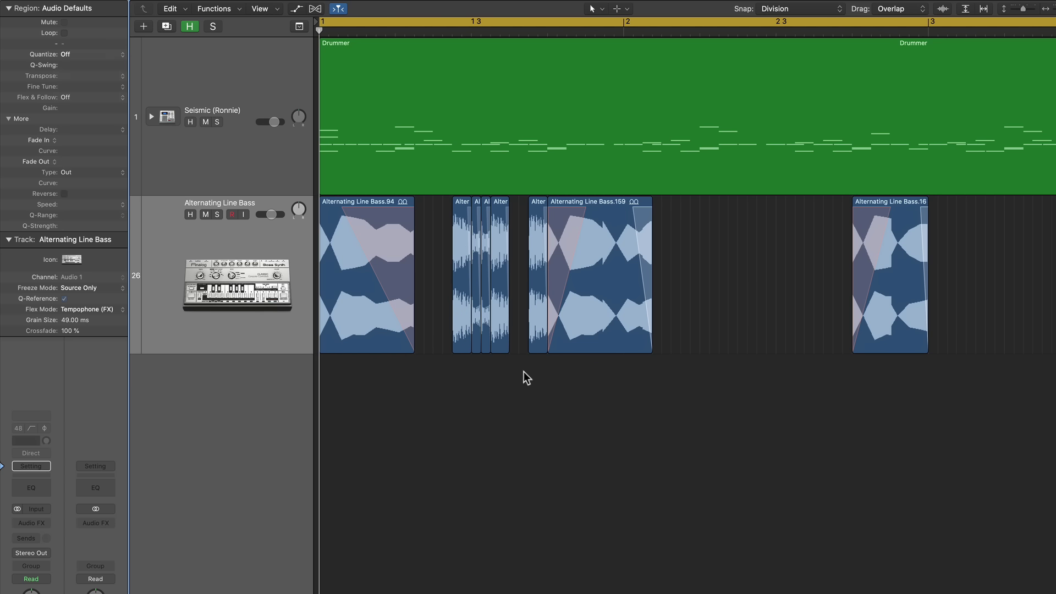
Transpose the last short hit up 24 semitones and play the result.
left_click(502, 292)
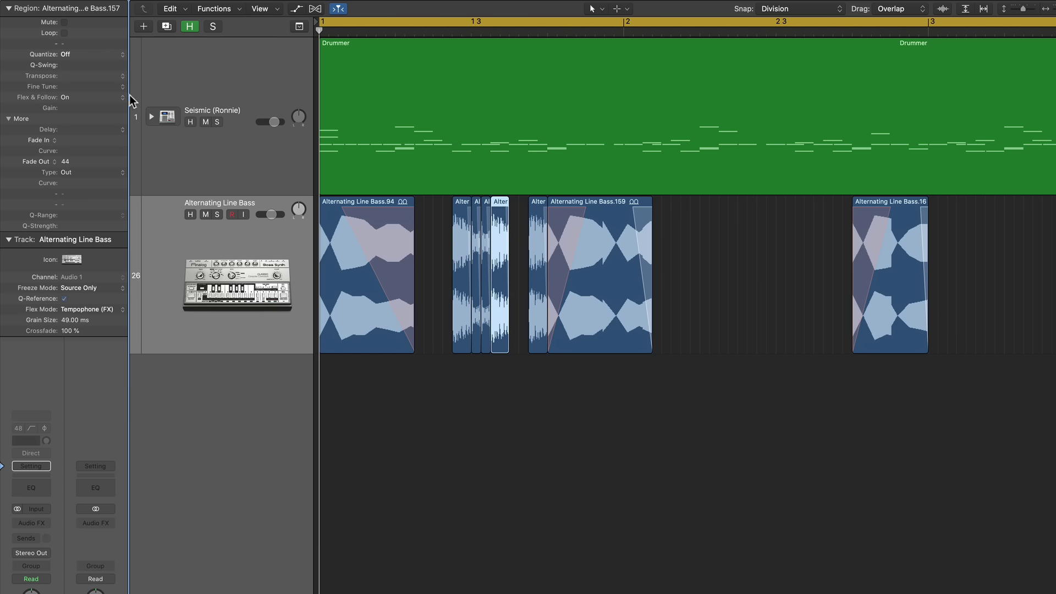
left_click(122, 76)
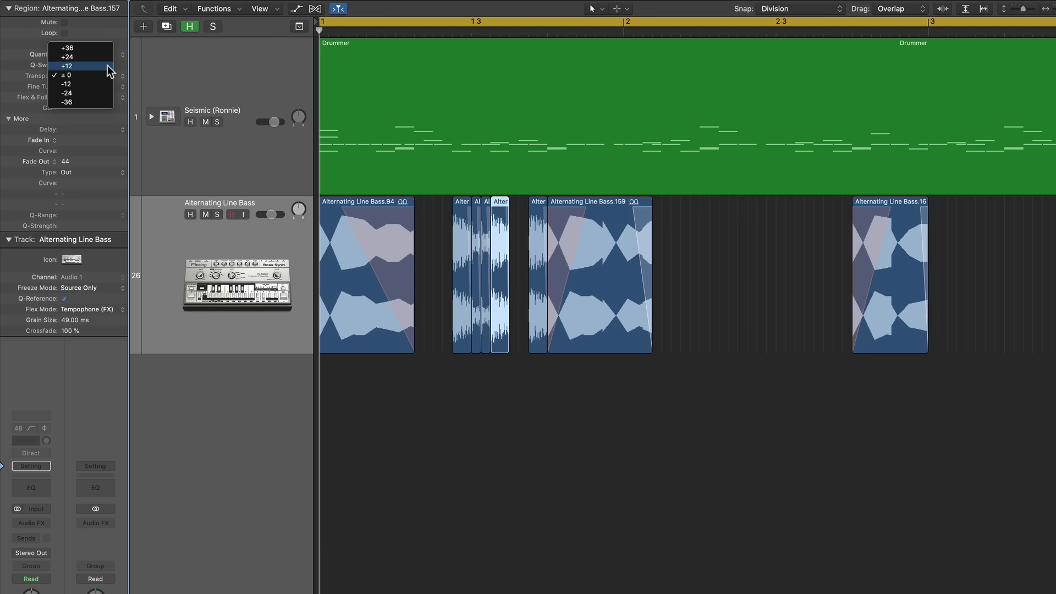
left_click(106, 58)
left_click(541, 411)
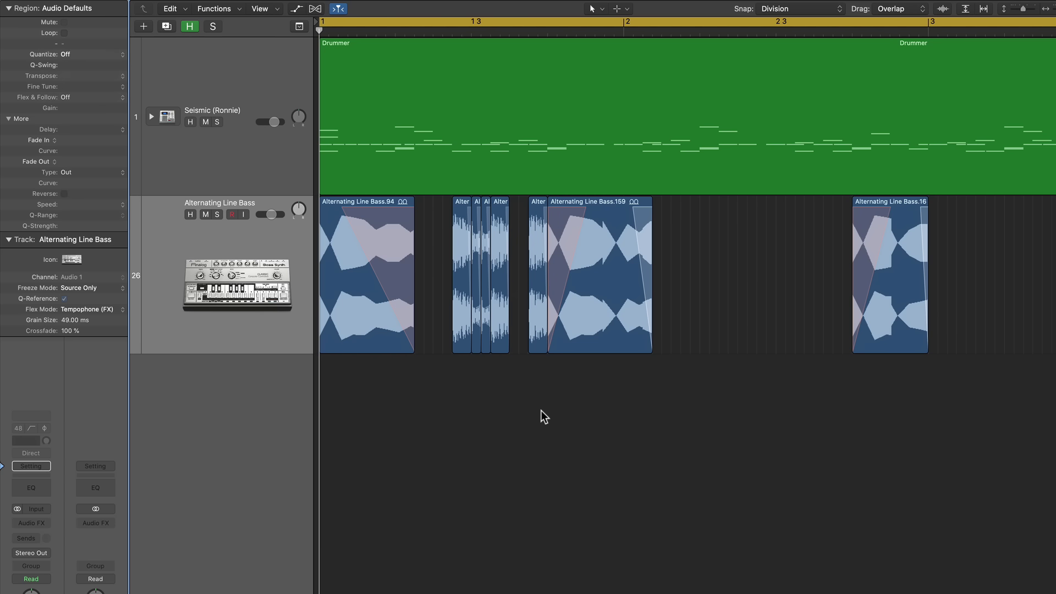
key("space")
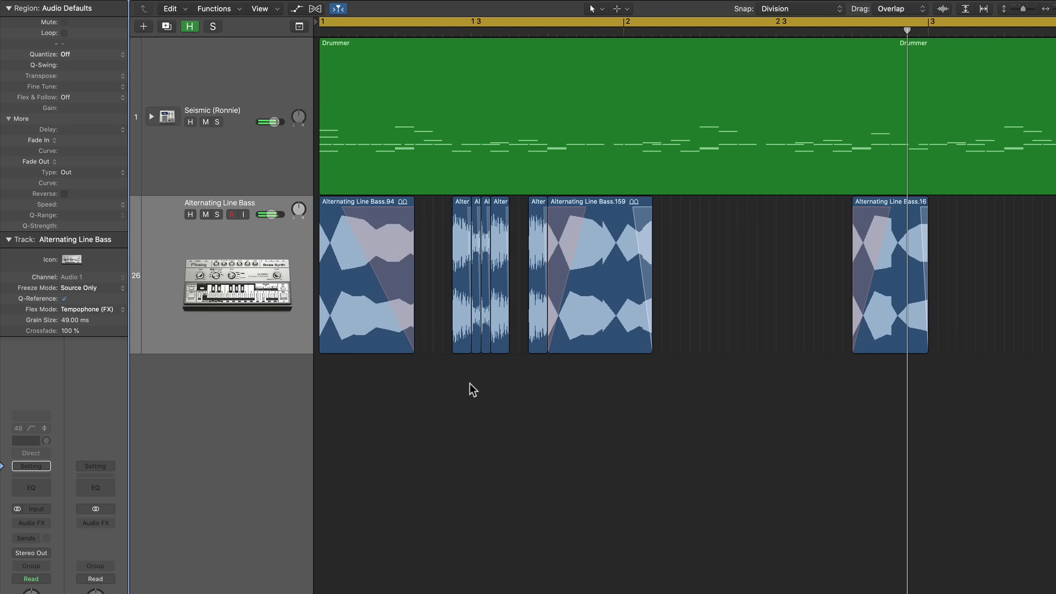
Set the +24 short hit's fade to Slow Down.
left_click_drag(511, 375, 502, 395)
left_click(498, 223)
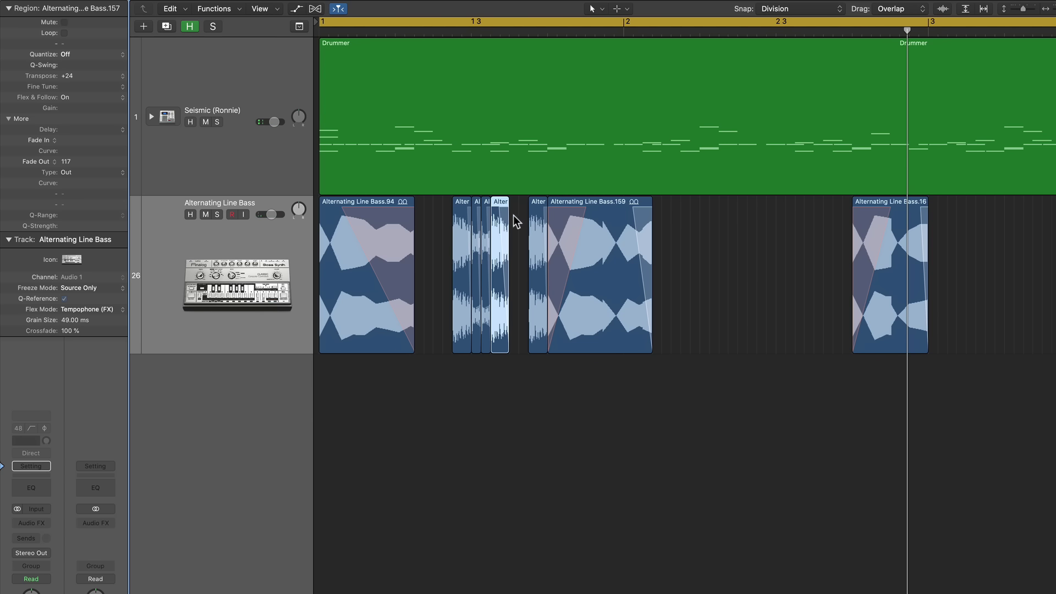
right_click(504, 214)
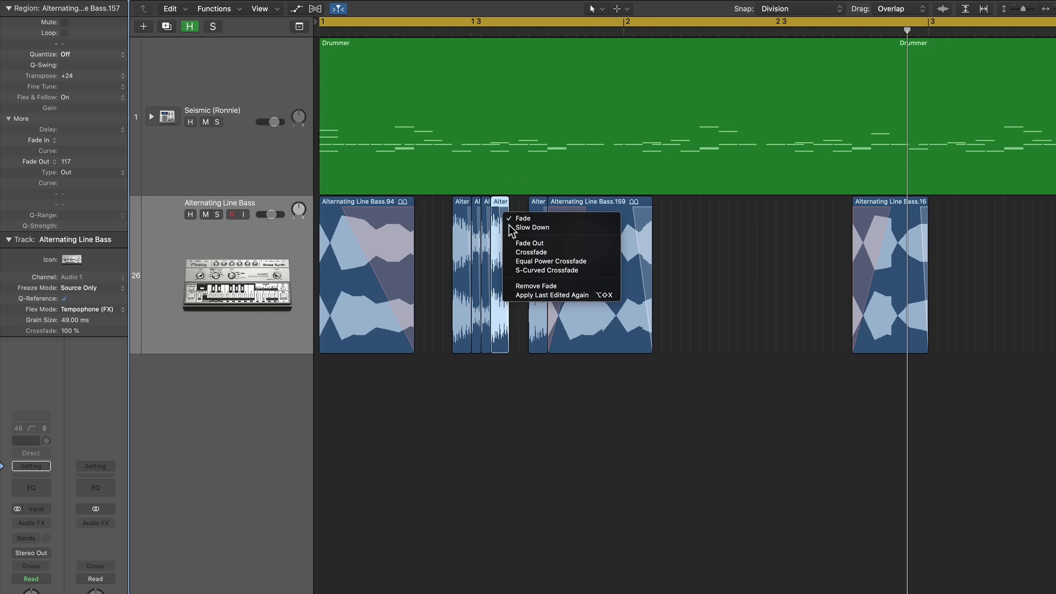
left_click(509, 226)
Lengthen the first short hit's fade-in to 165, then play the song from the start.
left_click(452, 219)
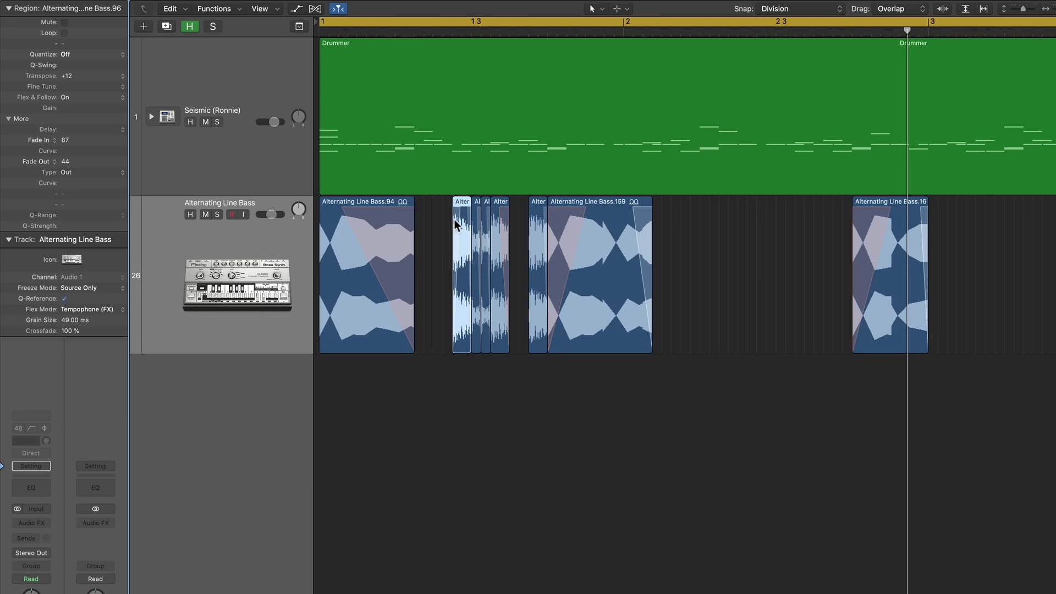
left_click_drag(459, 210, 461, 212)
right_click(461, 212)
left_click(433, 217)
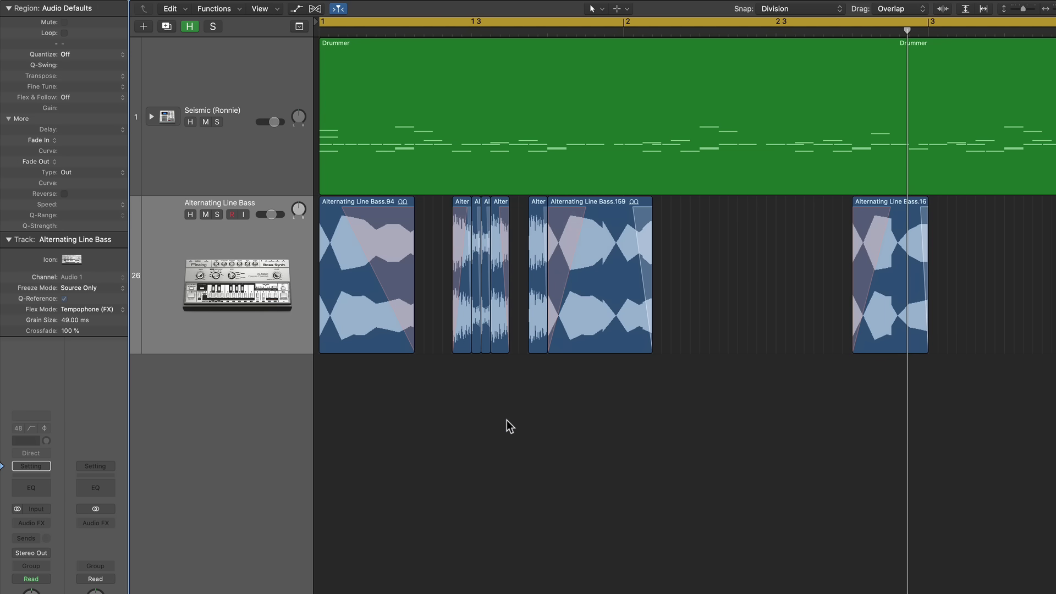
key("Return")
key("space")
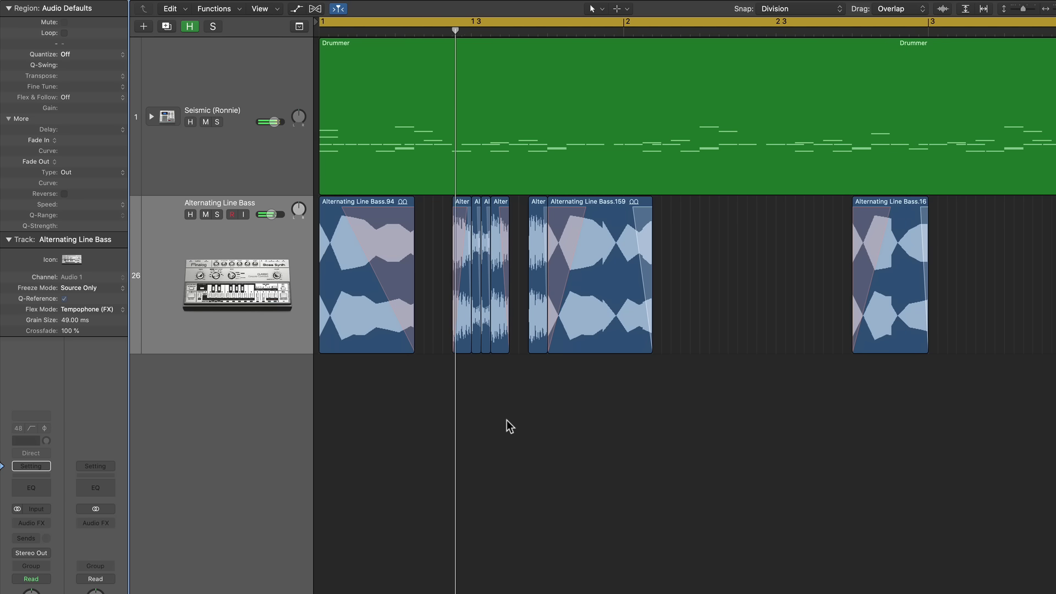